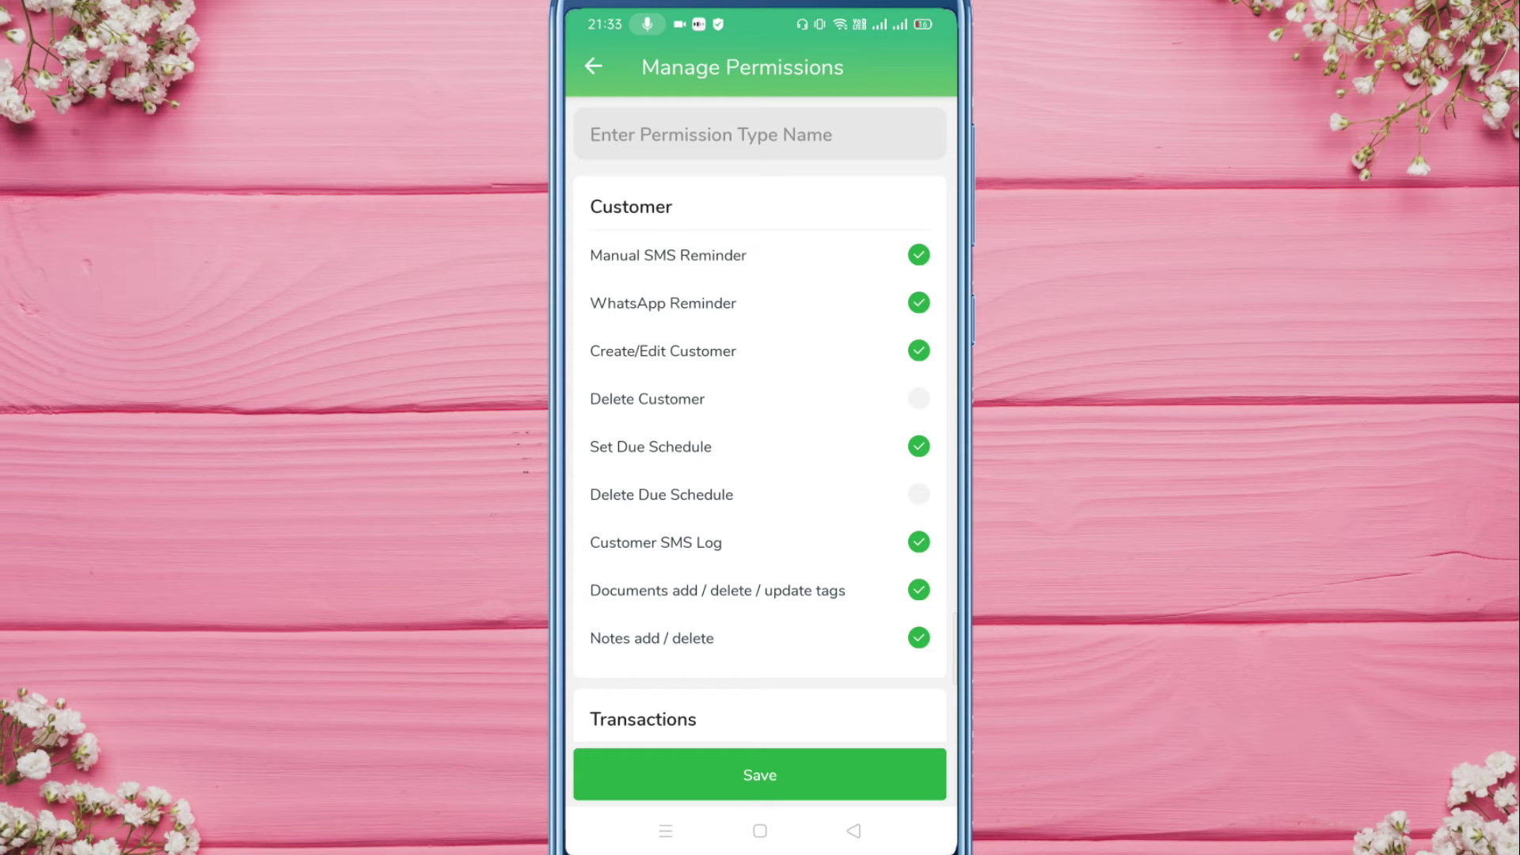
Step: Begin entering a type name in the new, blank permission set form
left_click(591, 134)
Step: Name the permission set 'Transaction' and revoke all the default customer permissions
left_click(593, 721)
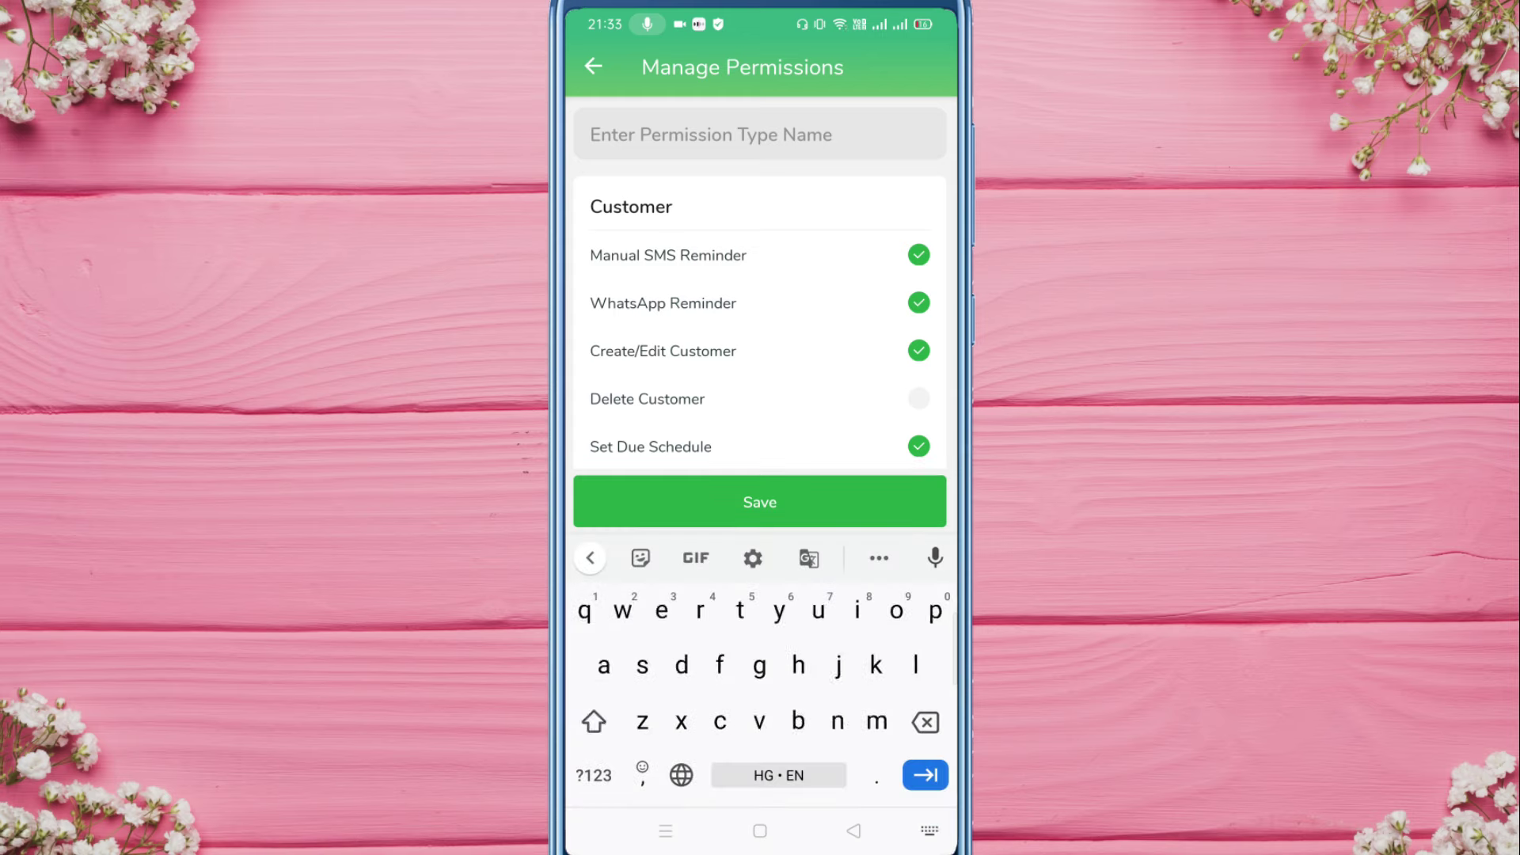
type("Tr")
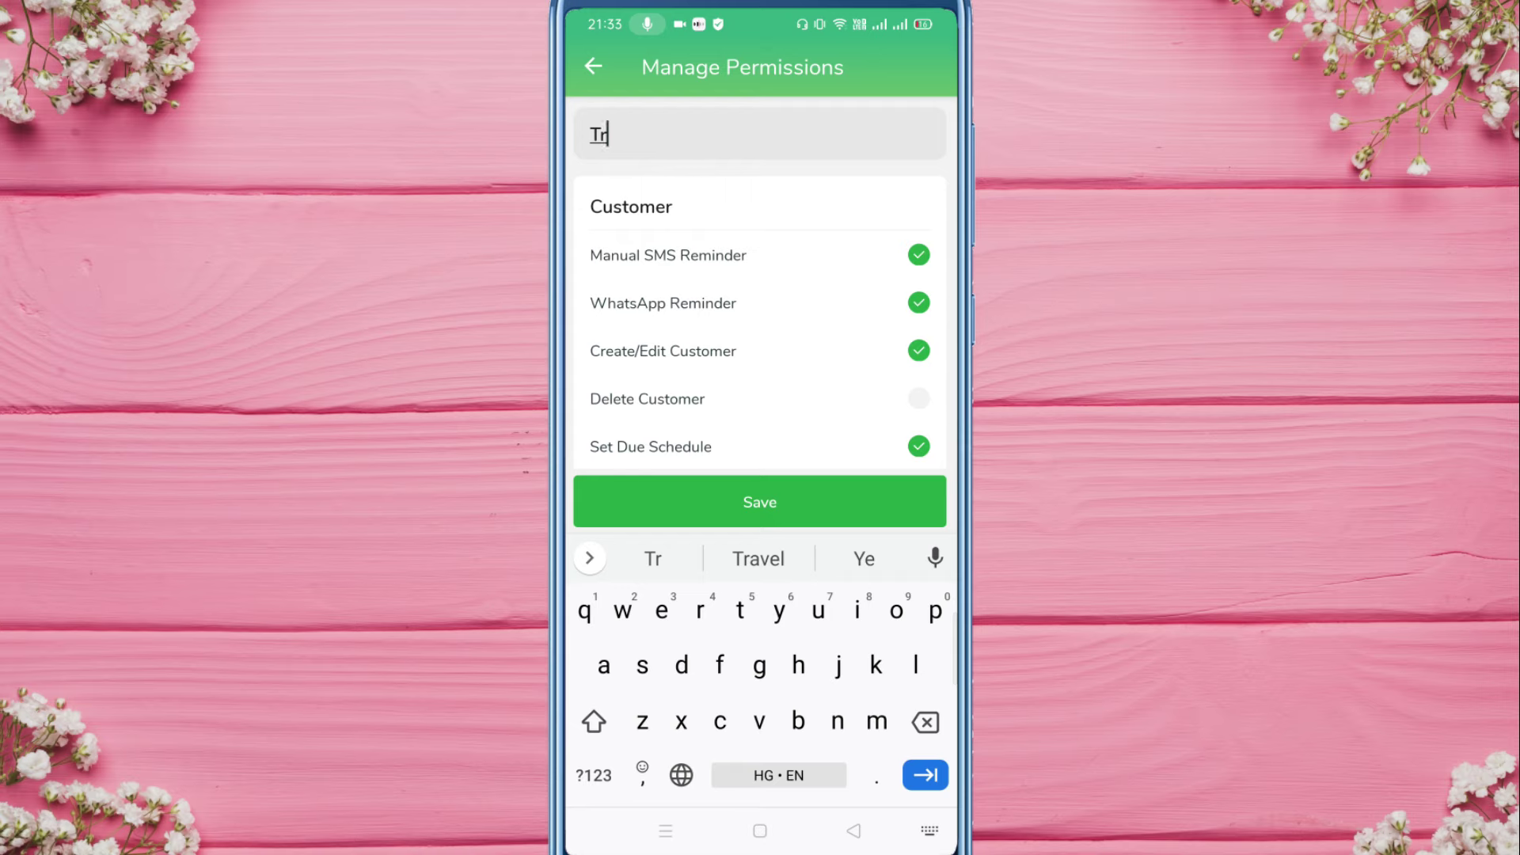
type("ansaction")
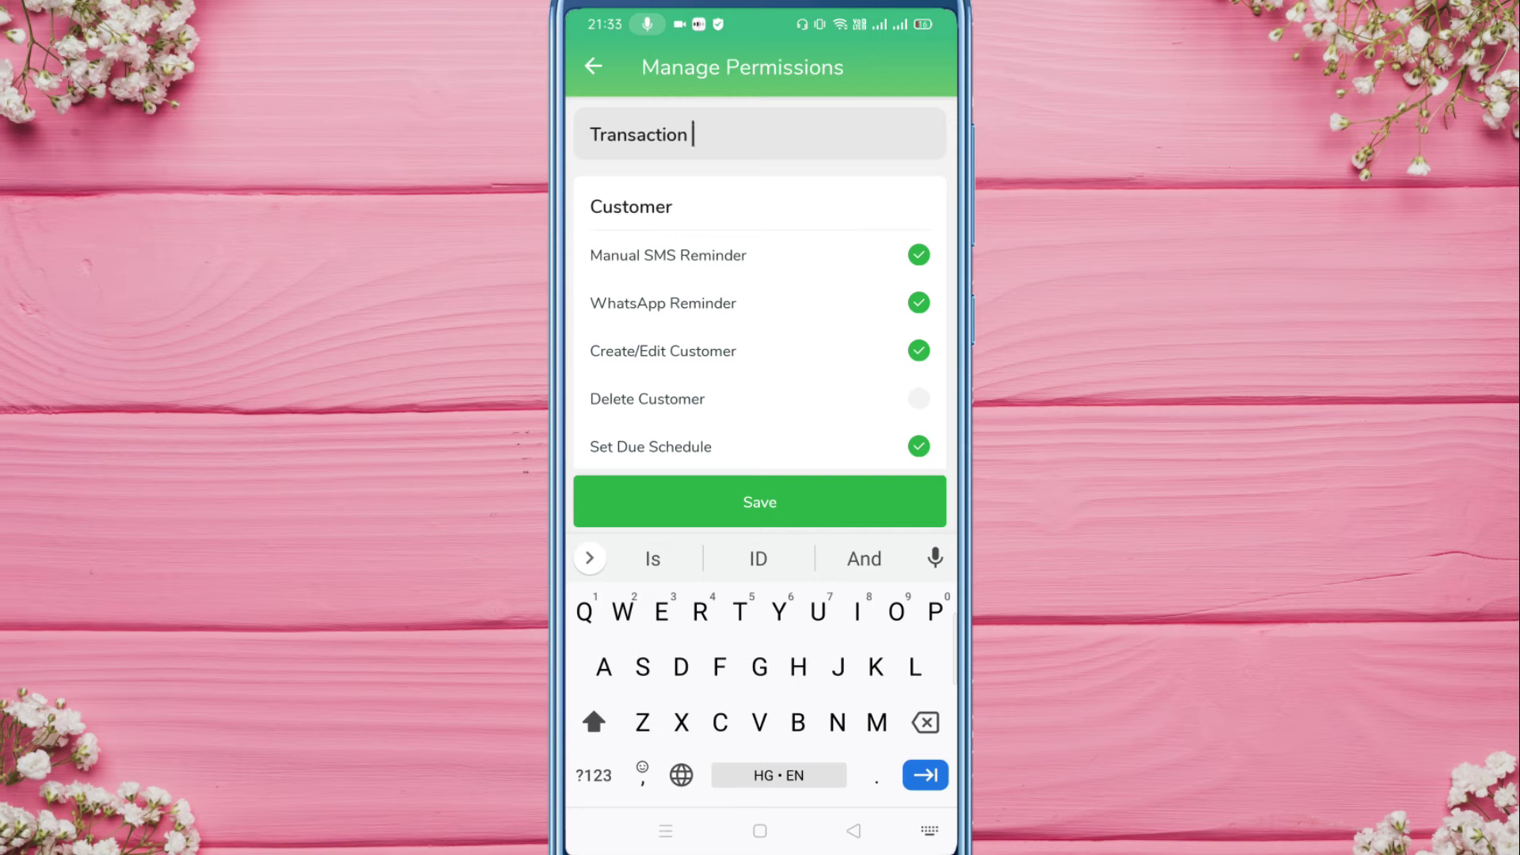
scroll(760, 321, "down", 1)
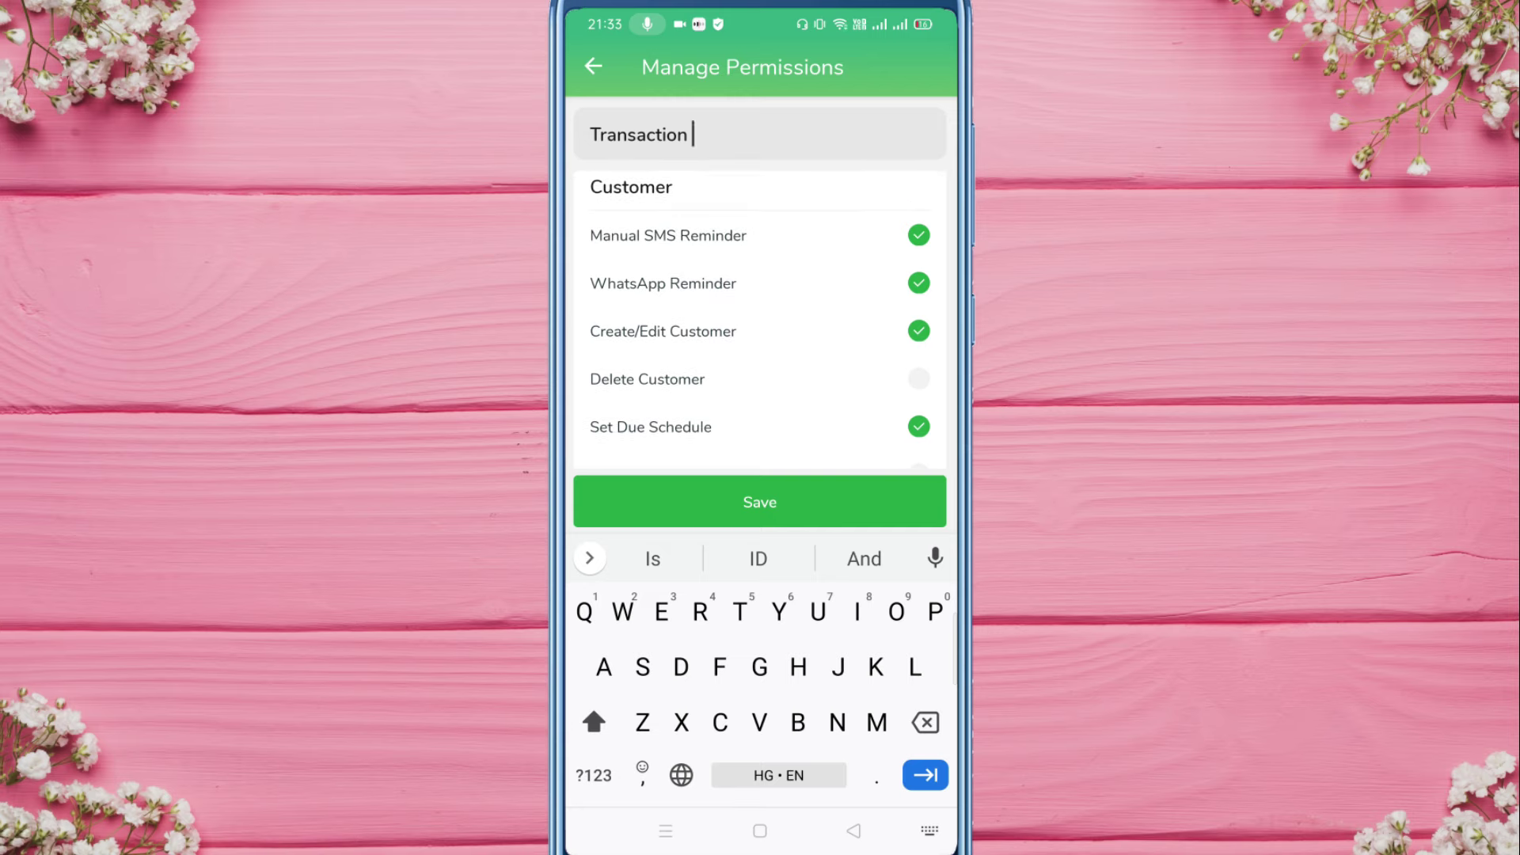
left_click(919, 235)
left_click(919, 283)
left_click(919, 330)
scroll(760, 320, "down", 1)
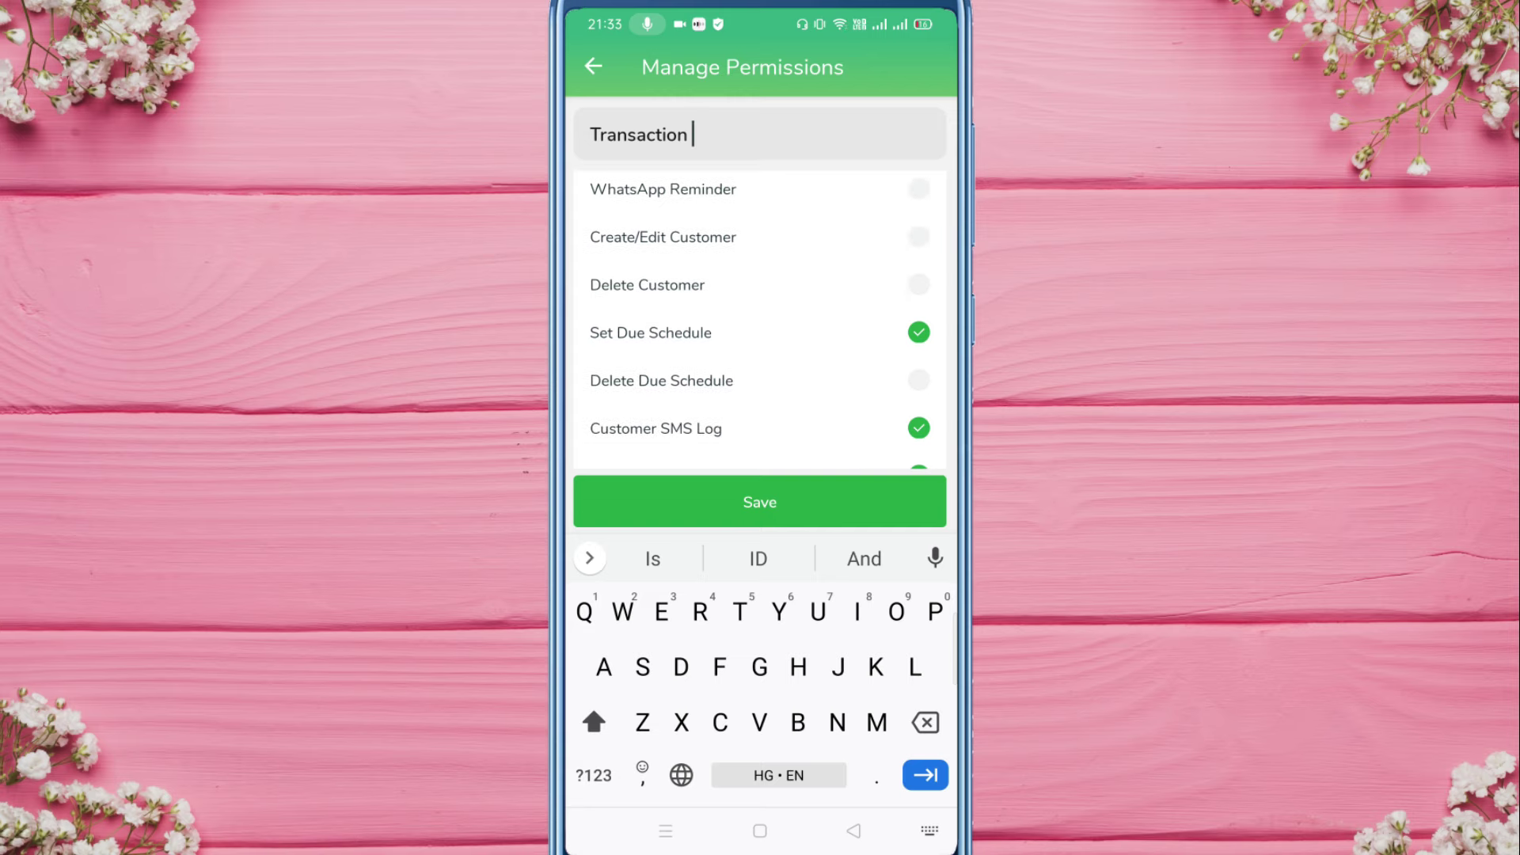
left_click(919, 333)
left_click(919, 427)
scroll(760, 320, "down", 3)
left_click(920, 345)
left_click(920, 393)
scroll(760, 328, "down", 4)
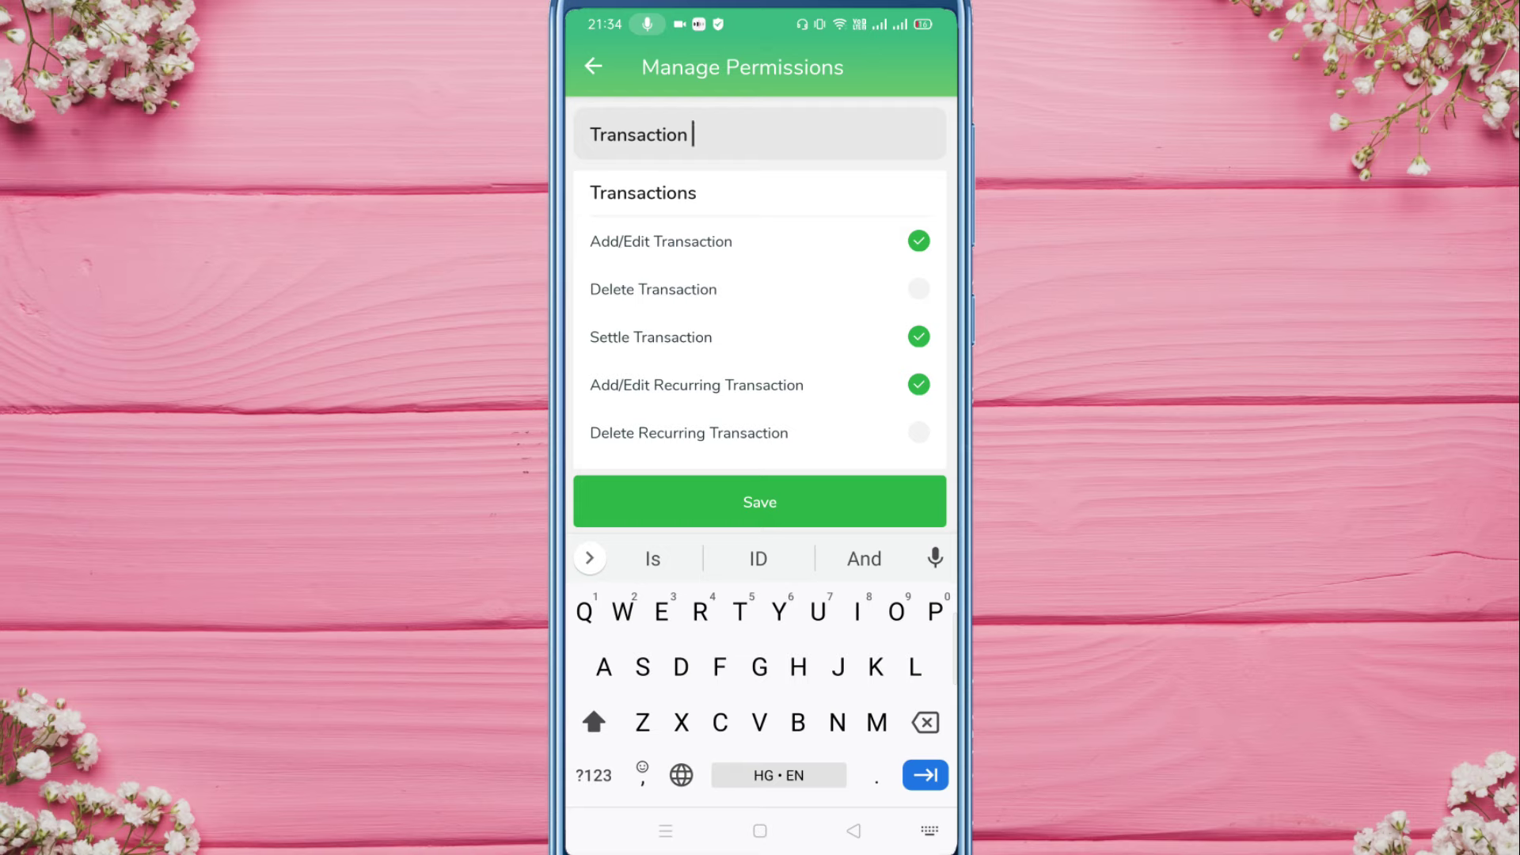
Step: Allow Delete Transaction and Delete Recurring Transaction, then save the Transaction set
left_click(919, 288)
scroll(760, 316, "down", 1)
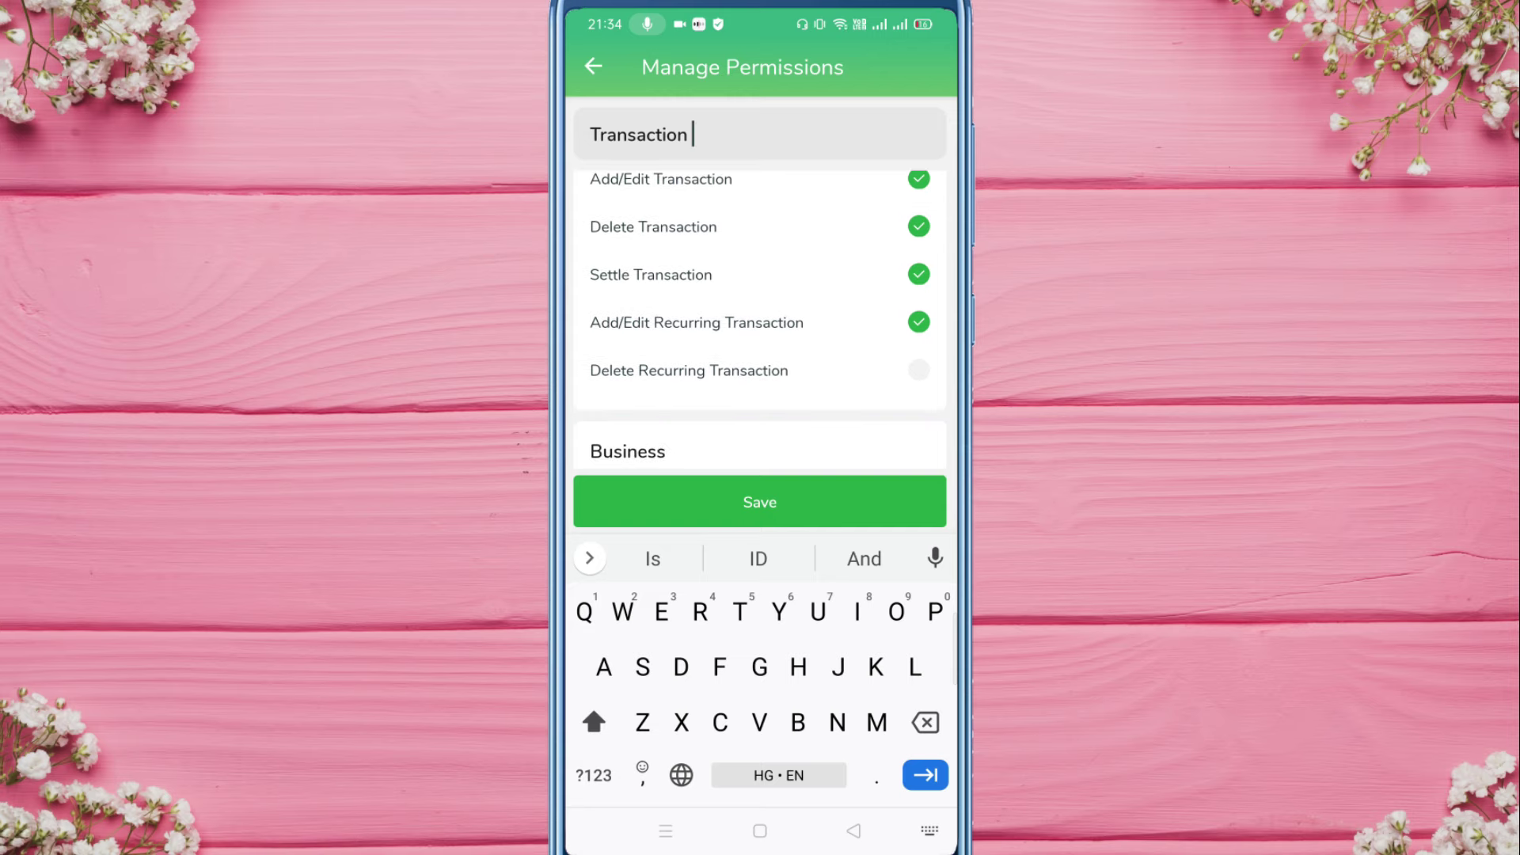
left_click(919, 369)
scroll(760, 316, "up", 1)
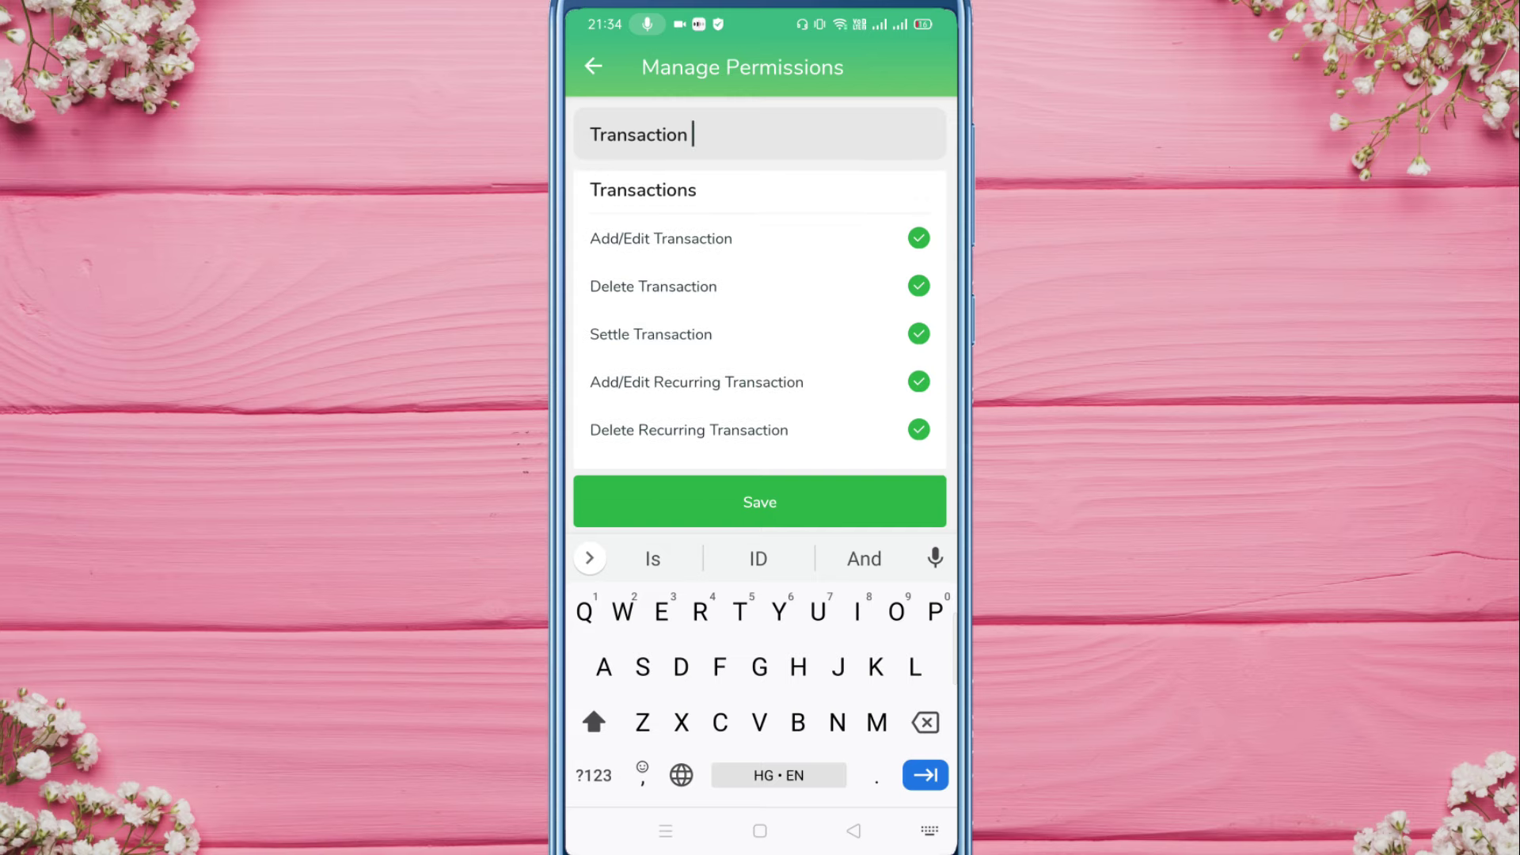
scroll(760, 317, "down", 5)
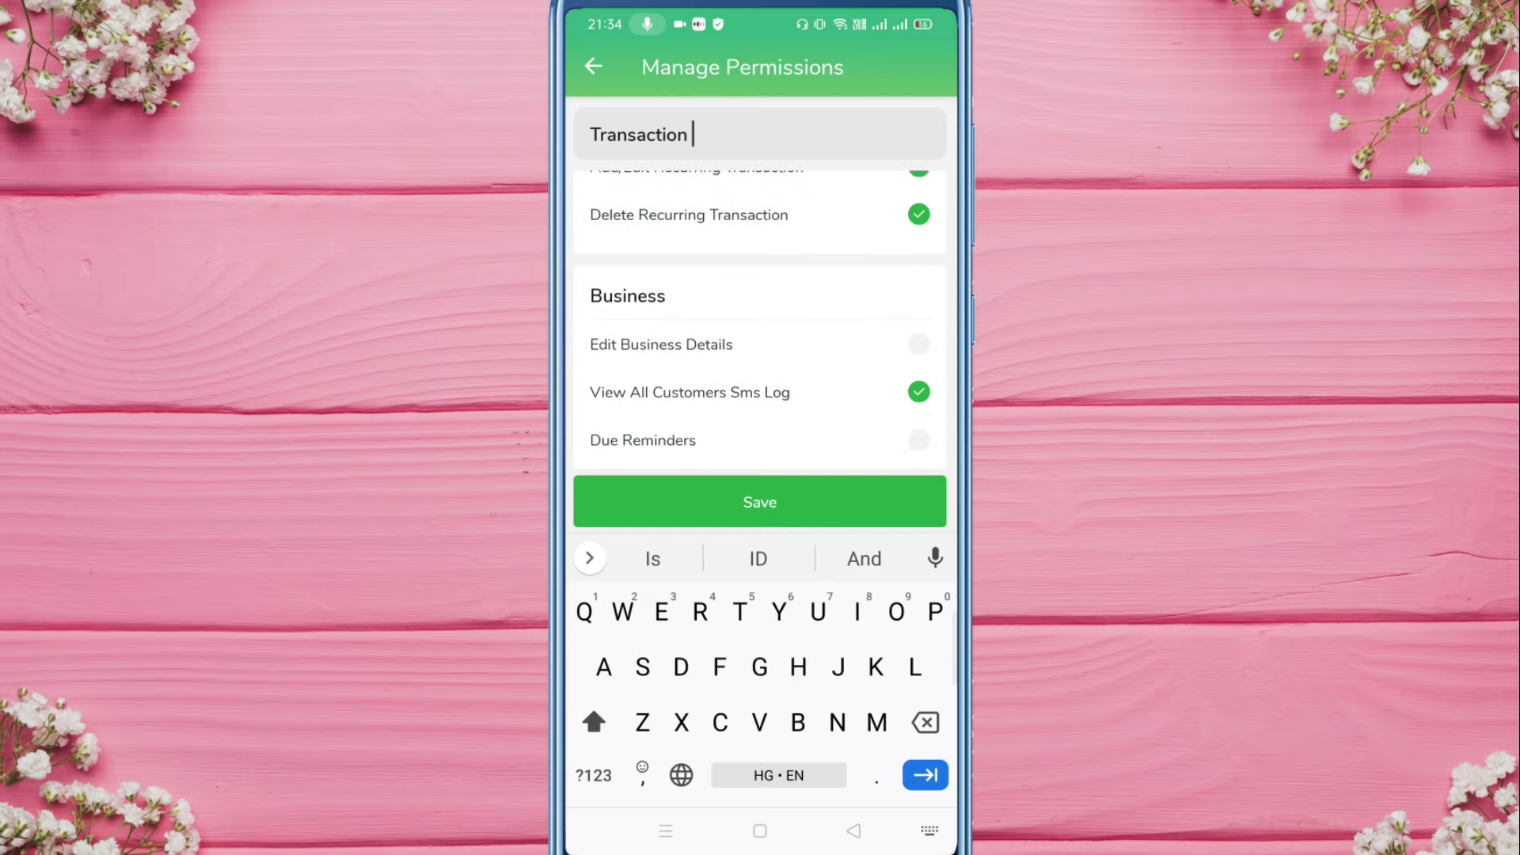
scroll(760, 317, "up", 1)
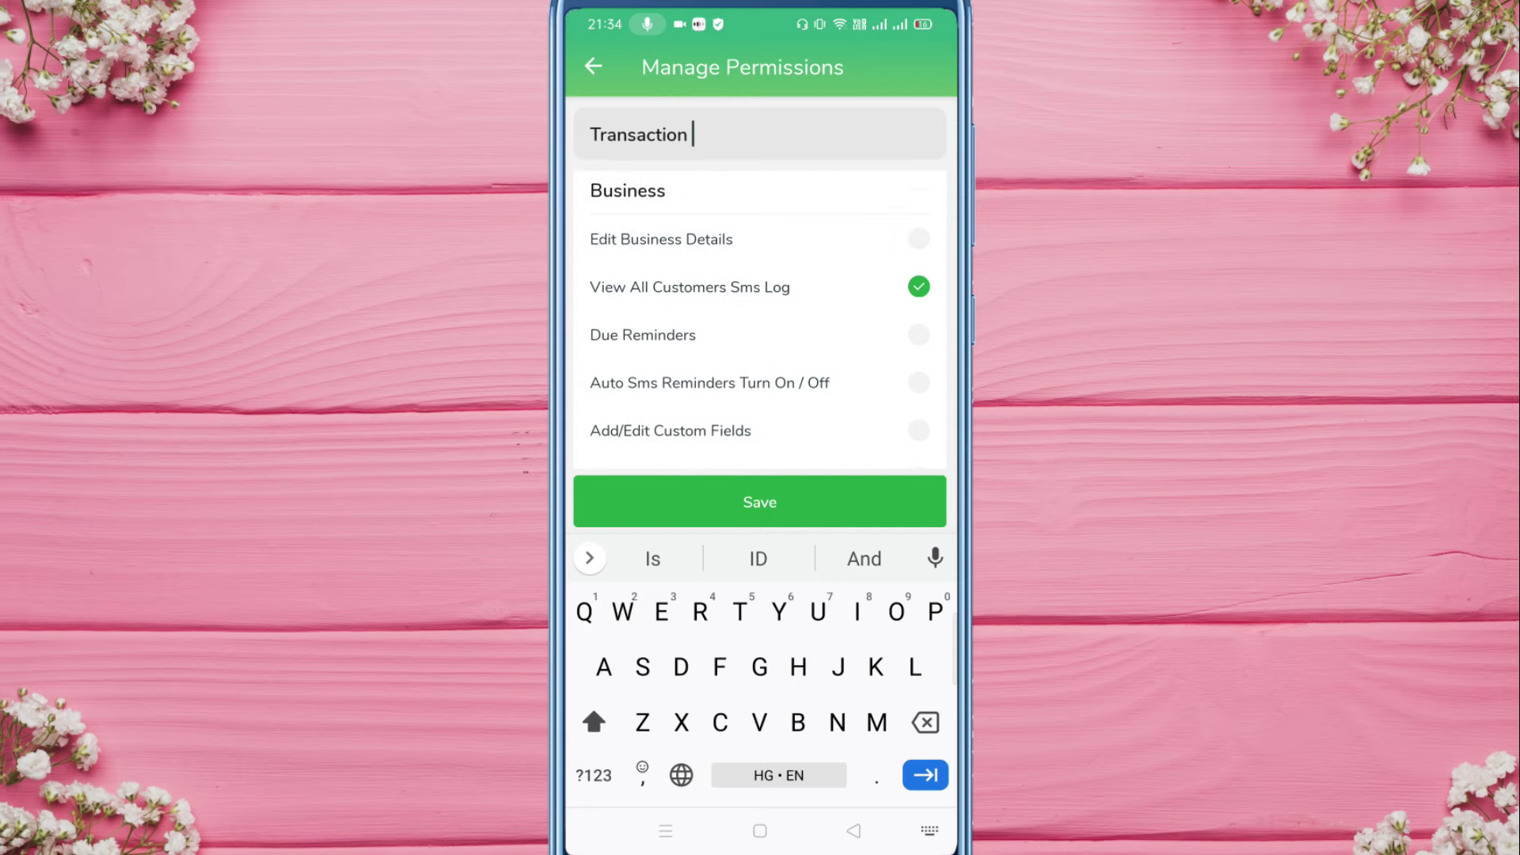
scroll(760, 316, "down", 10)
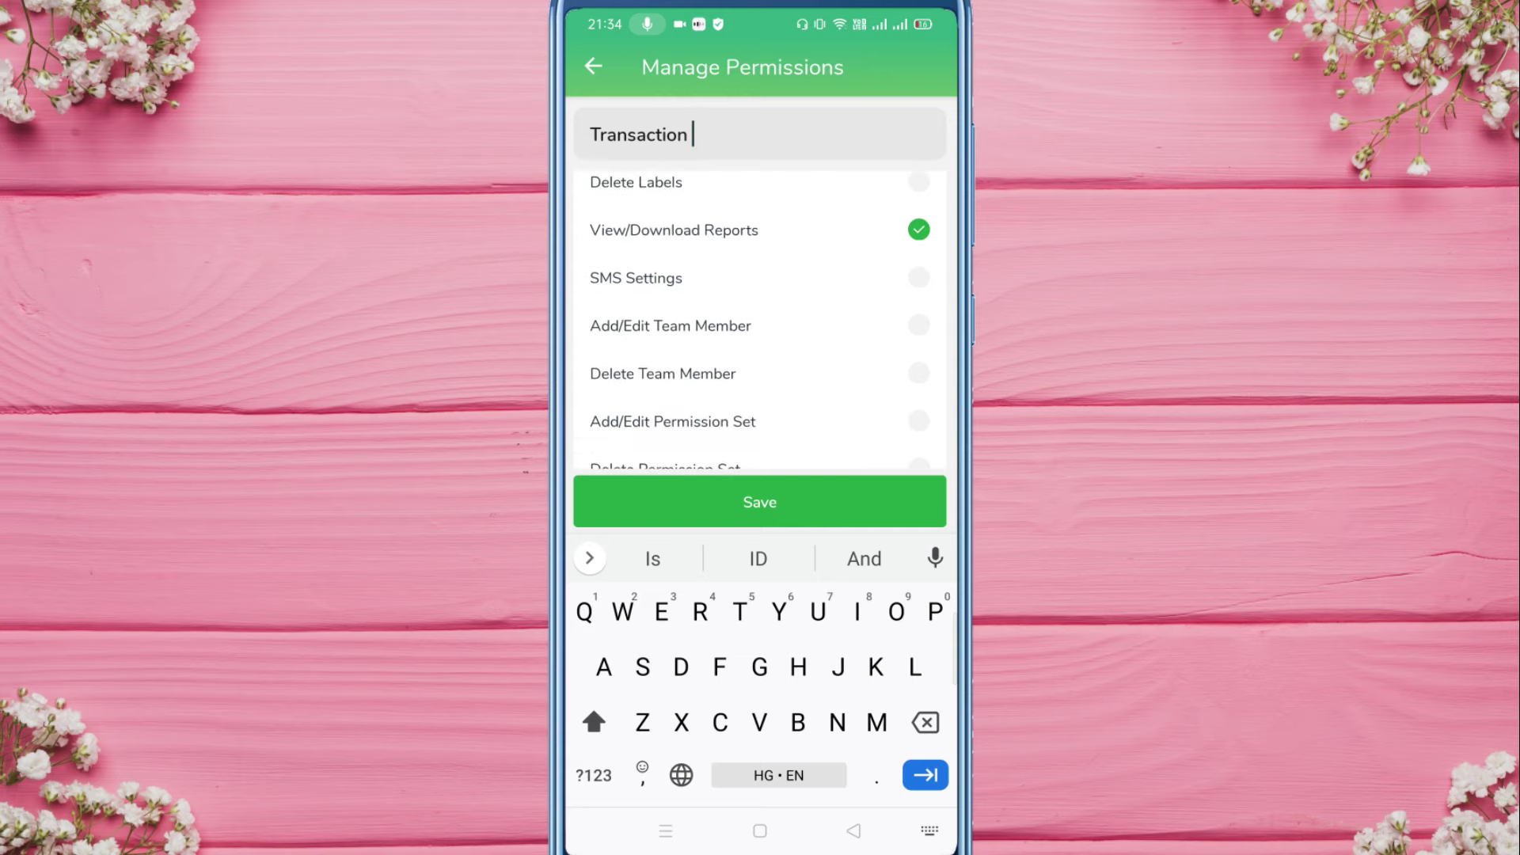
scroll(760, 317, "down", 8)
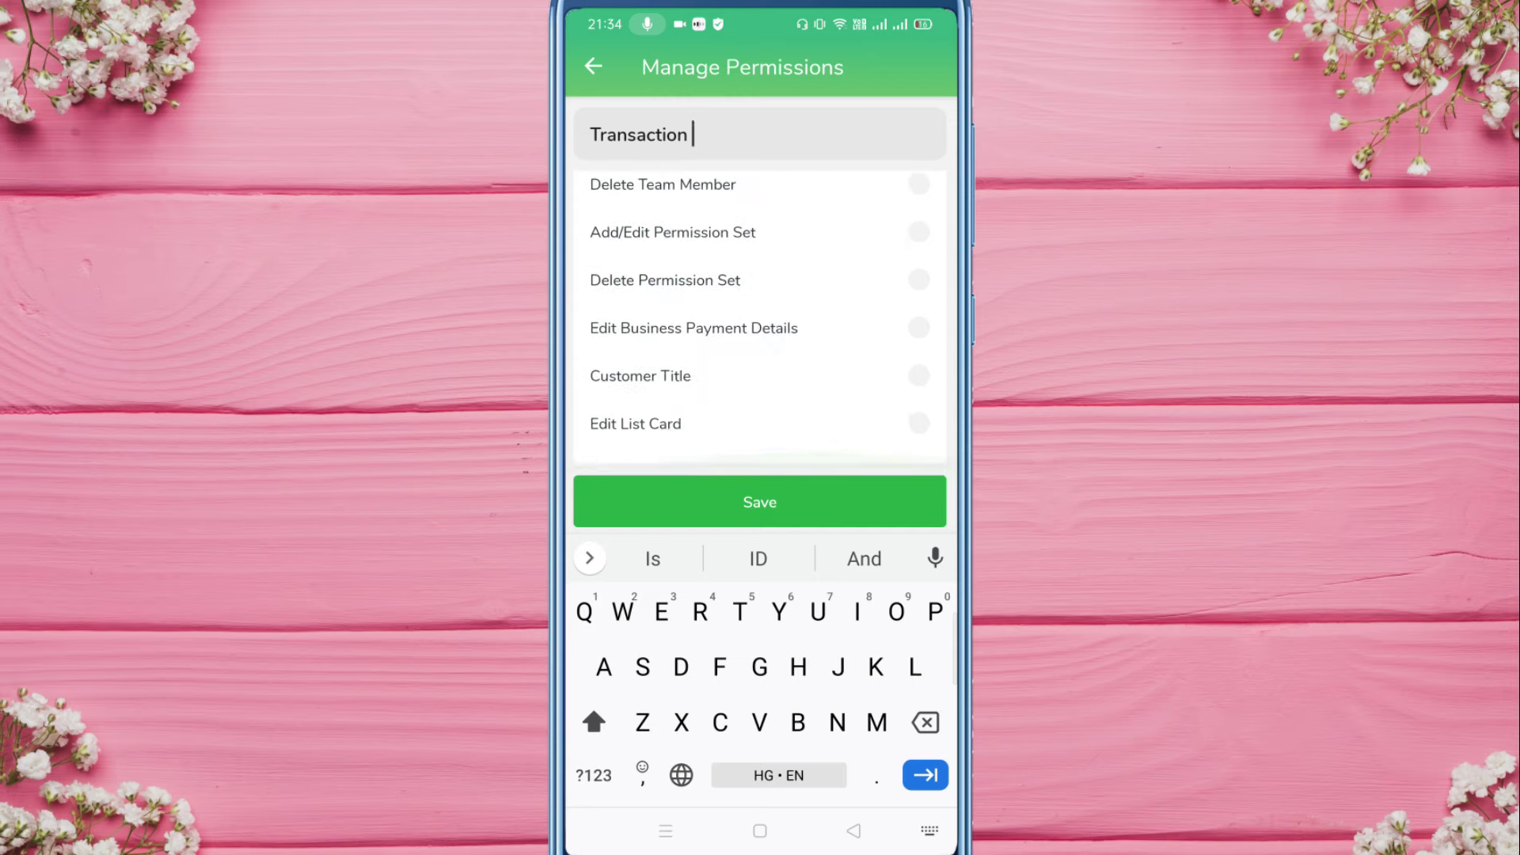
scroll(760, 317, "down", 5)
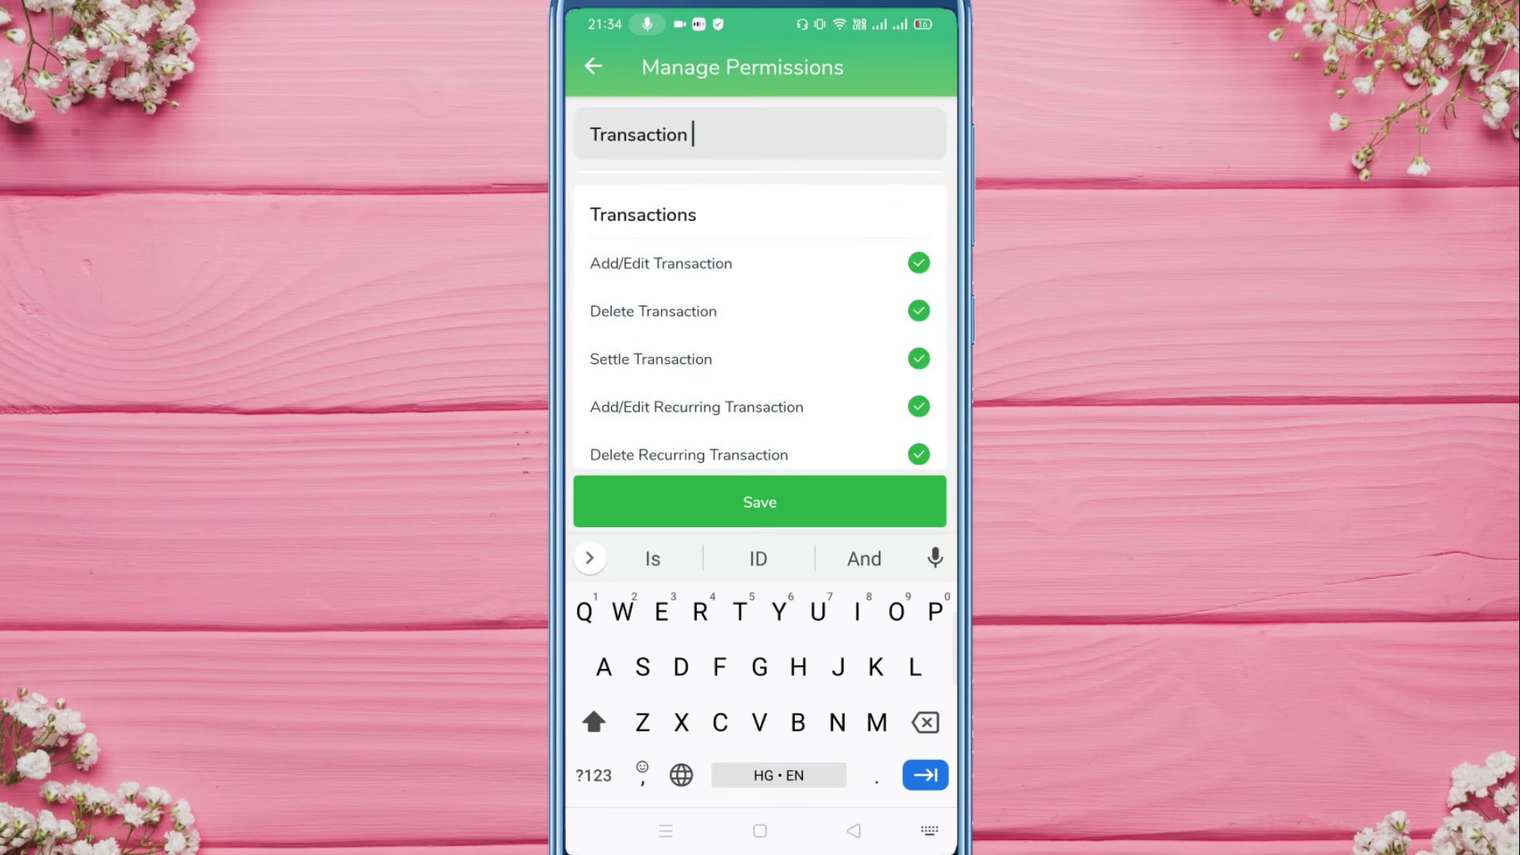
scroll(760, 317, "down", 1)
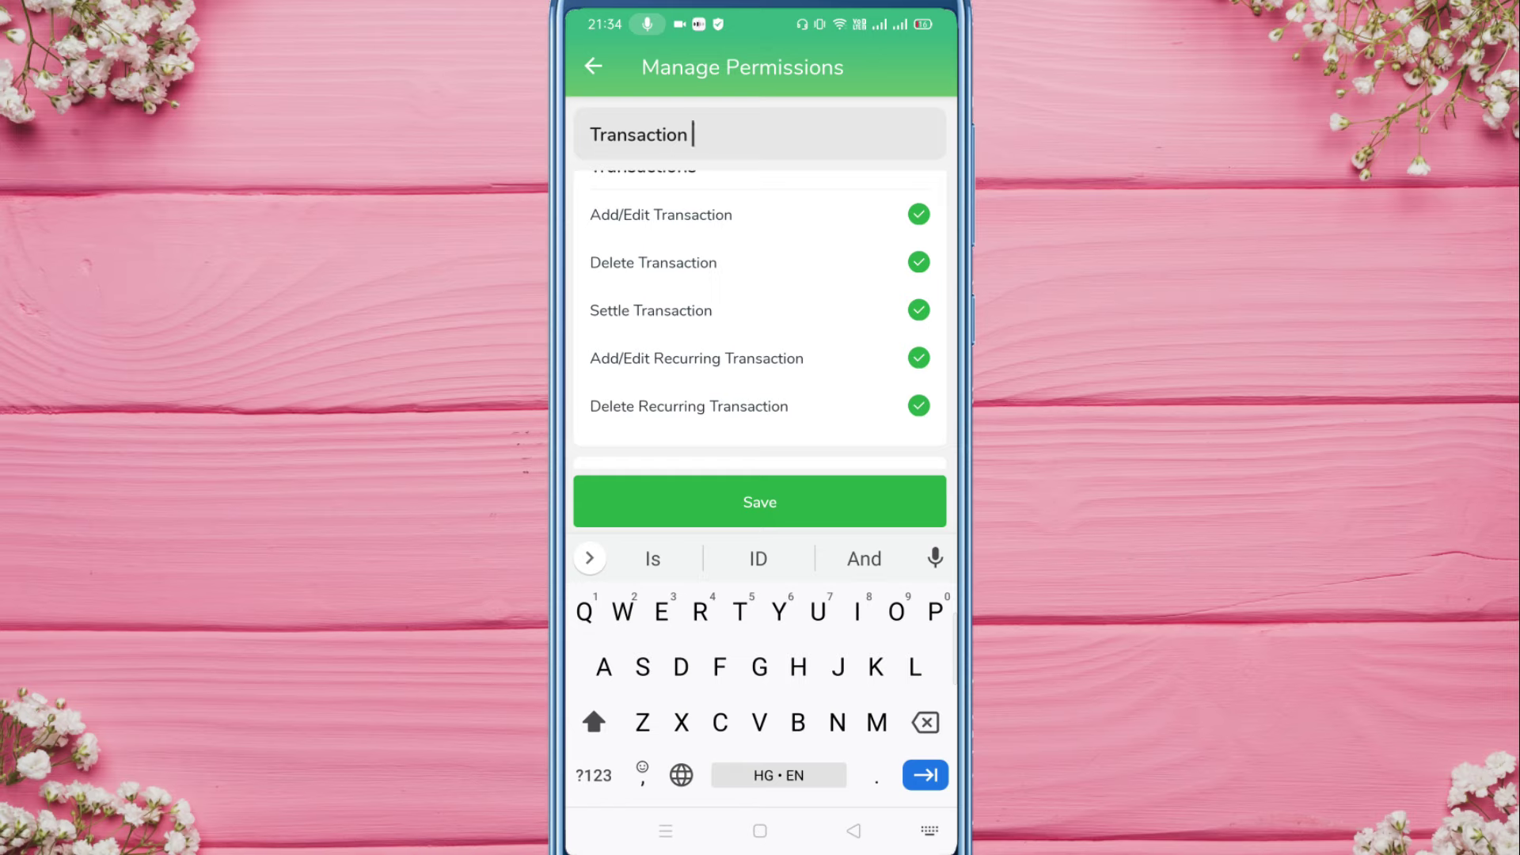
left_click(760, 502)
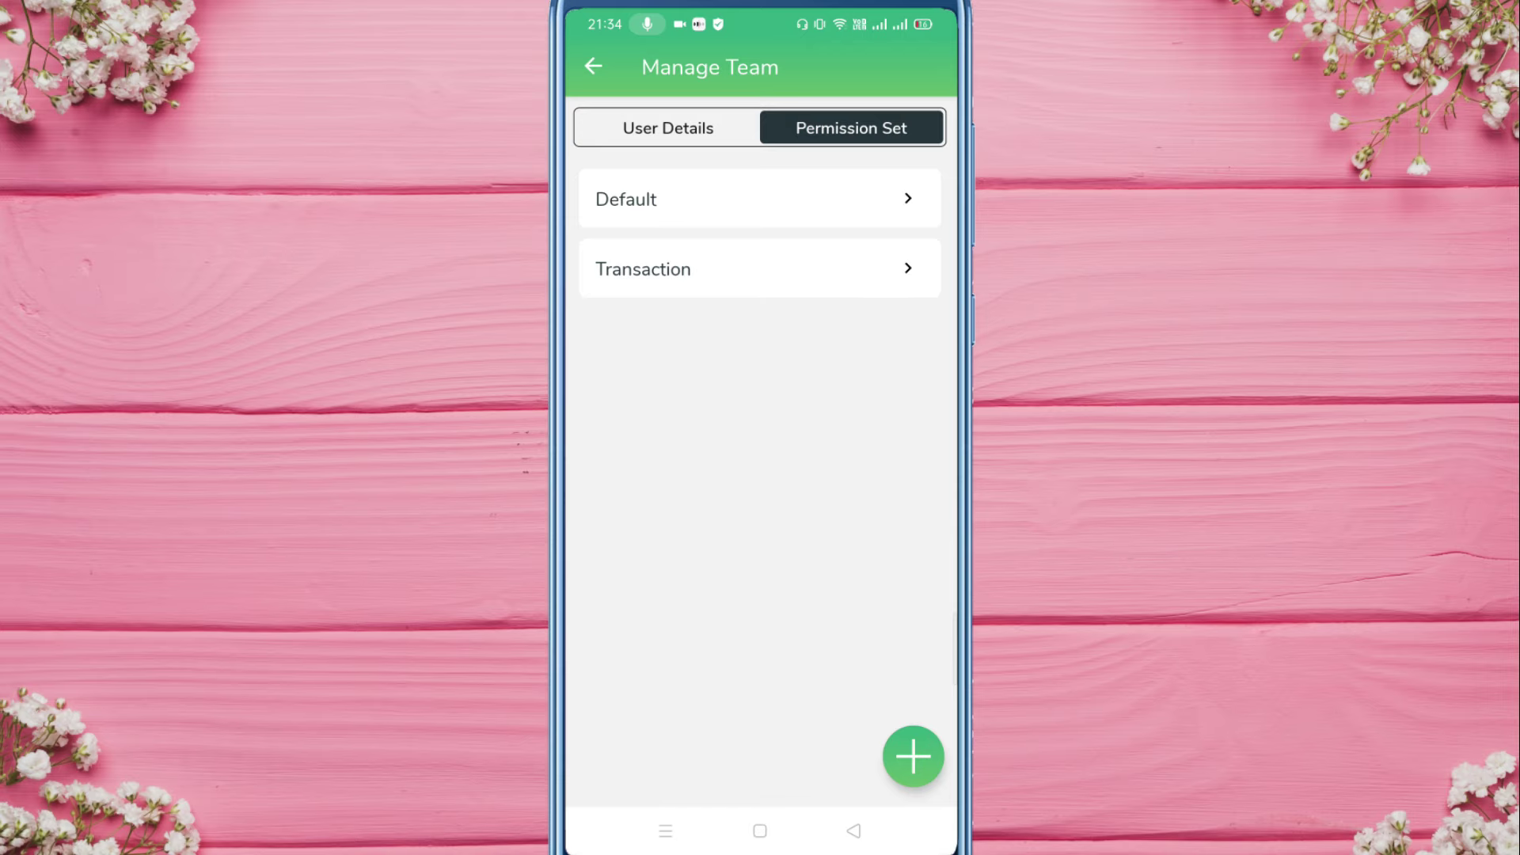
Step: In User Details, set the new staff member's photo to a cropped couple picture from Favorites
left_click(668, 129)
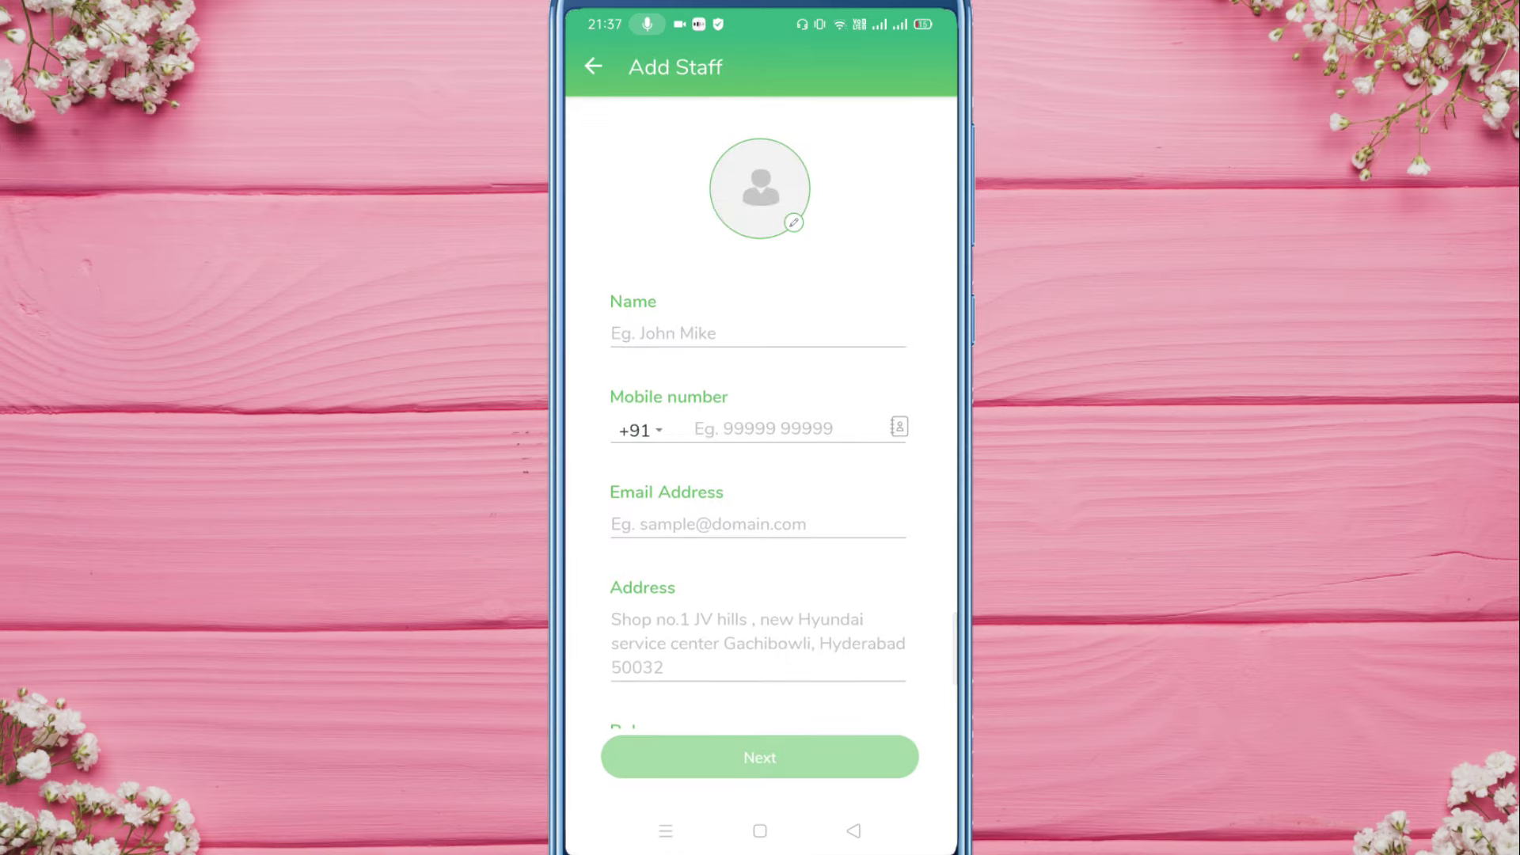
left_click(792, 221)
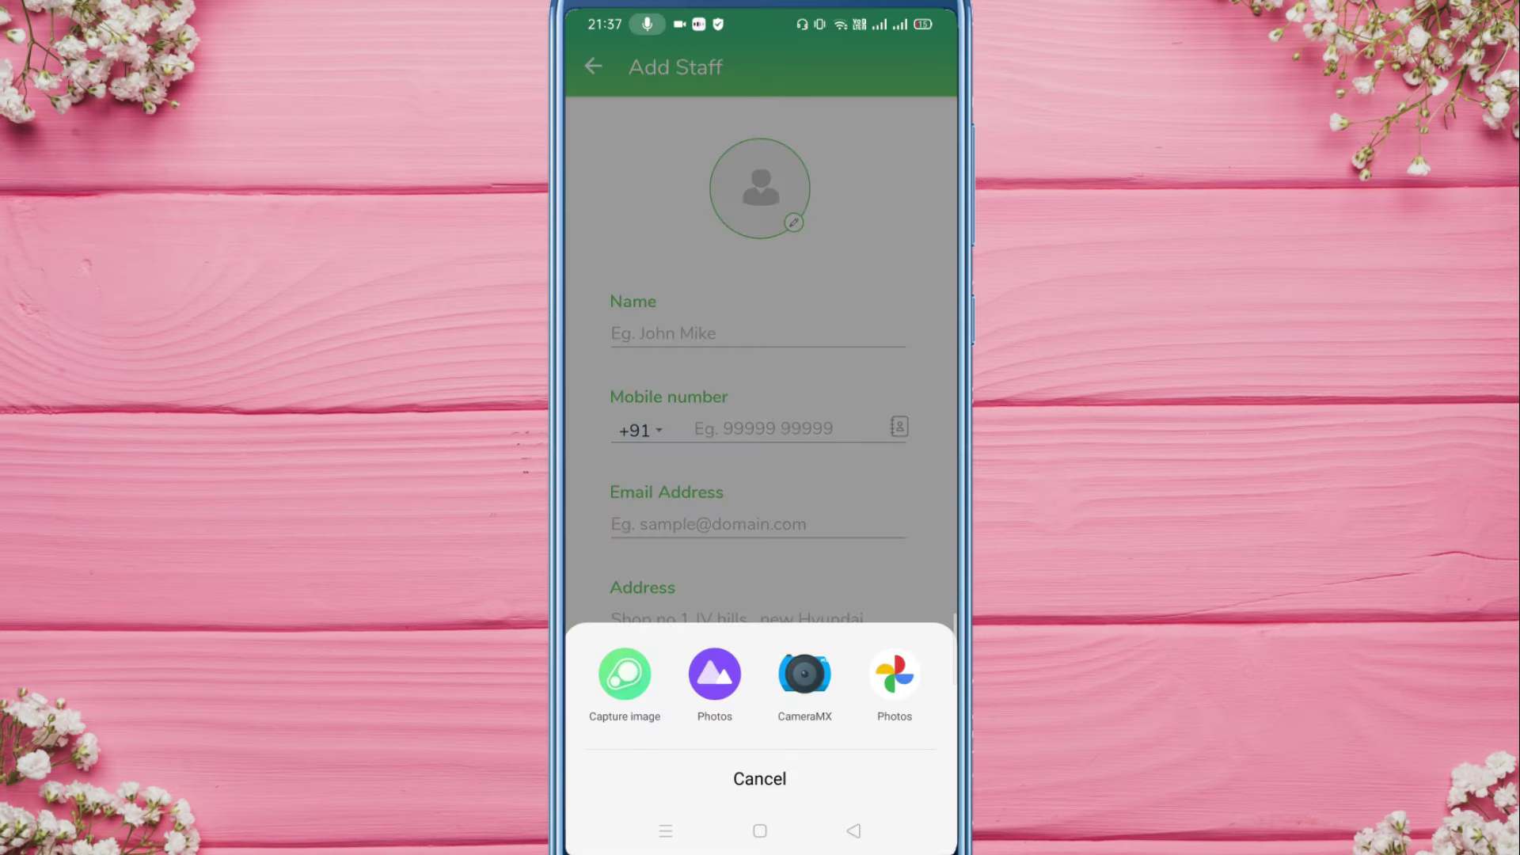
left_click(714, 674)
left_click(875, 159)
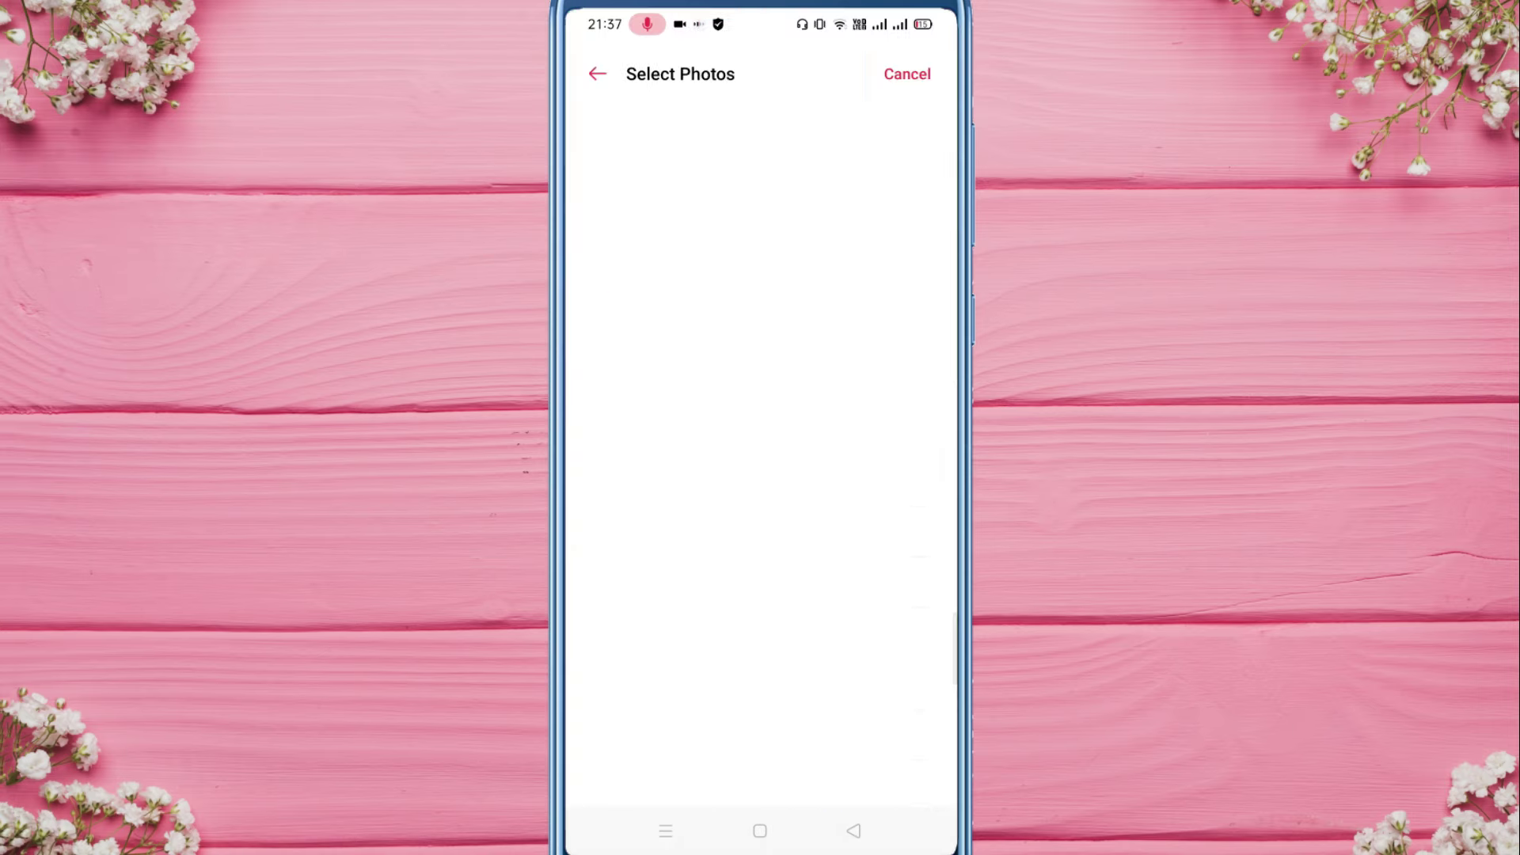
left_click(809, 157)
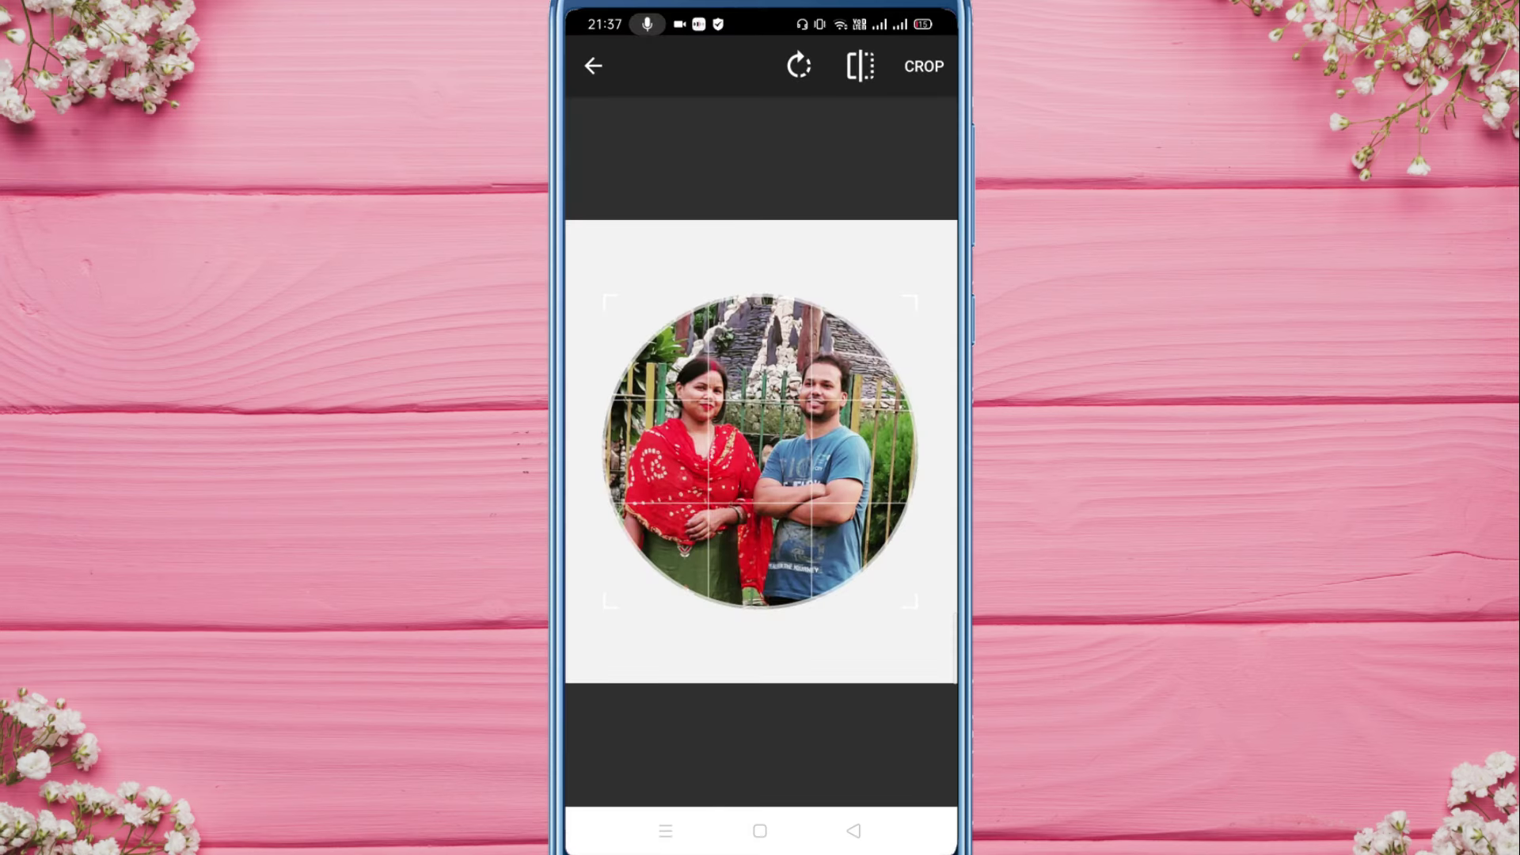
mouse_move(760, 451)
left_mouse_down()
mouse_move(762, 434)
mouse_move(730, 492)
mouse_move(757, 448)
mouse_move(756, 465)
left_mouse_up()
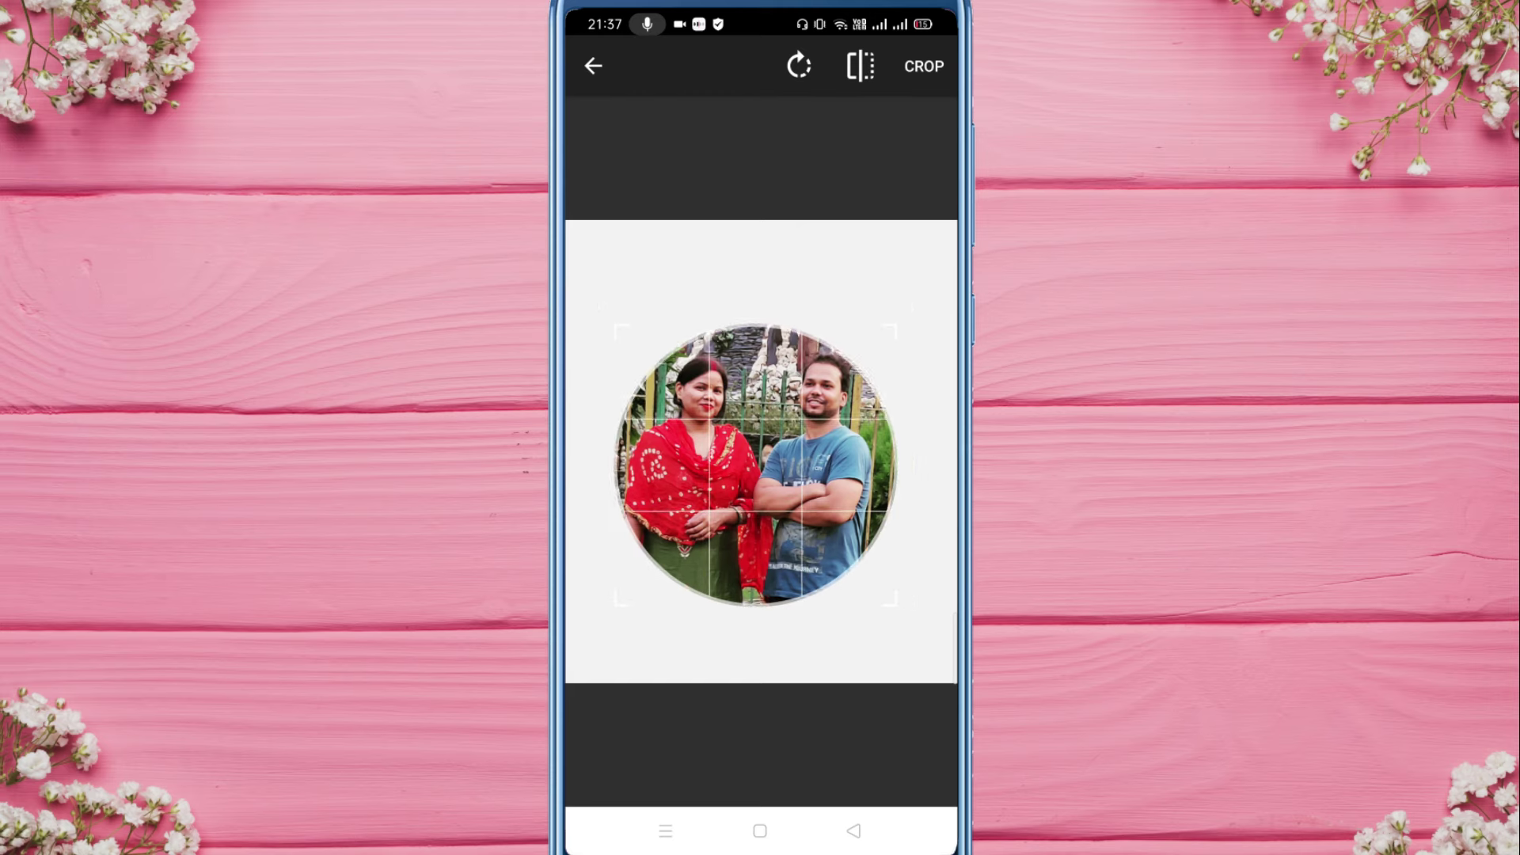
left_click(919, 67)
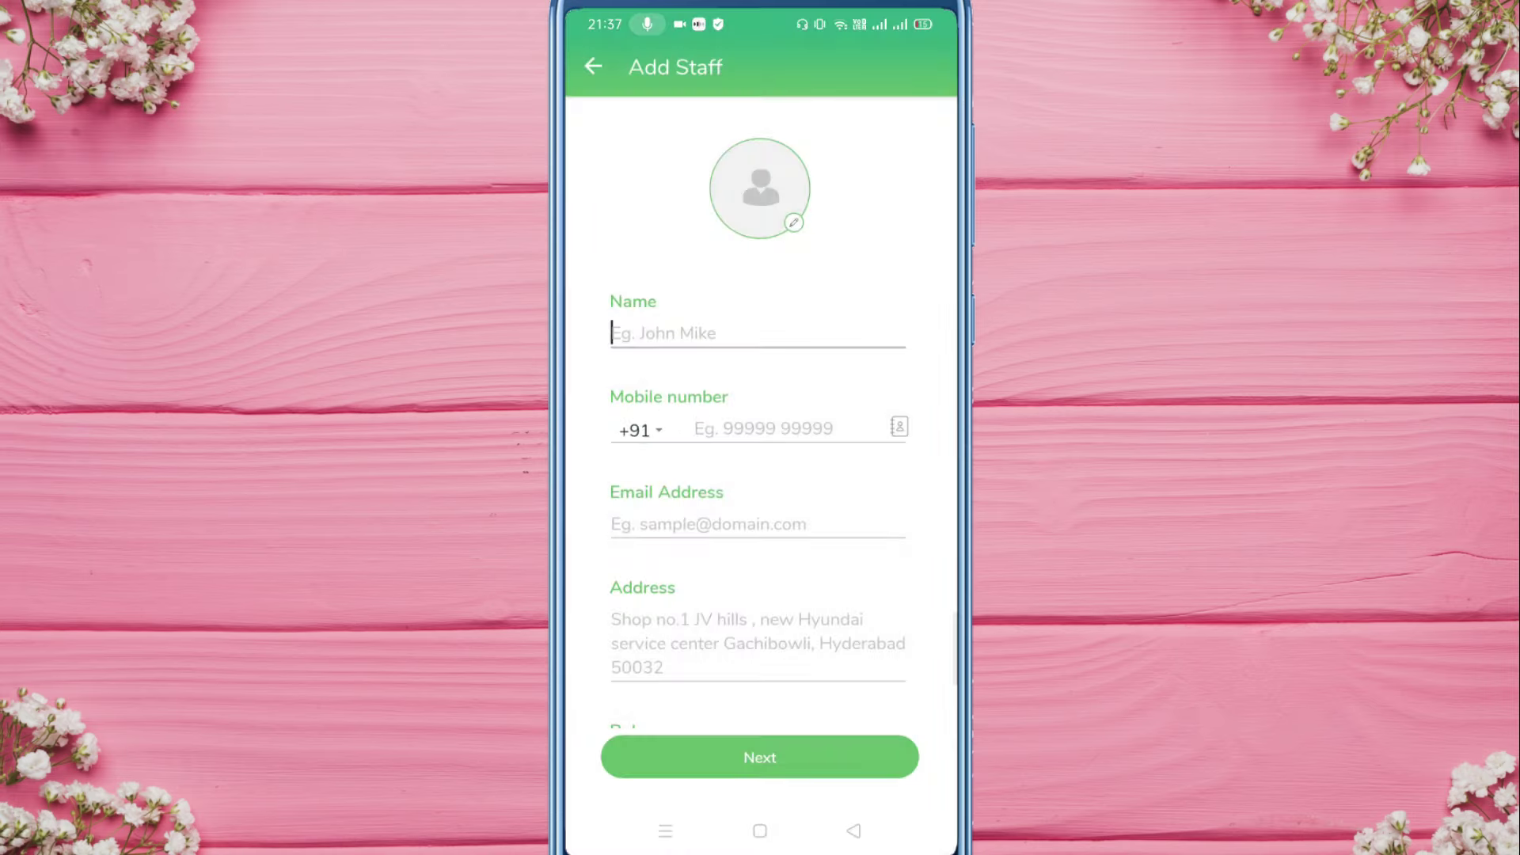
Step: Fill in the staff member's name, mobile number and the suggested email address
type("Rahul")
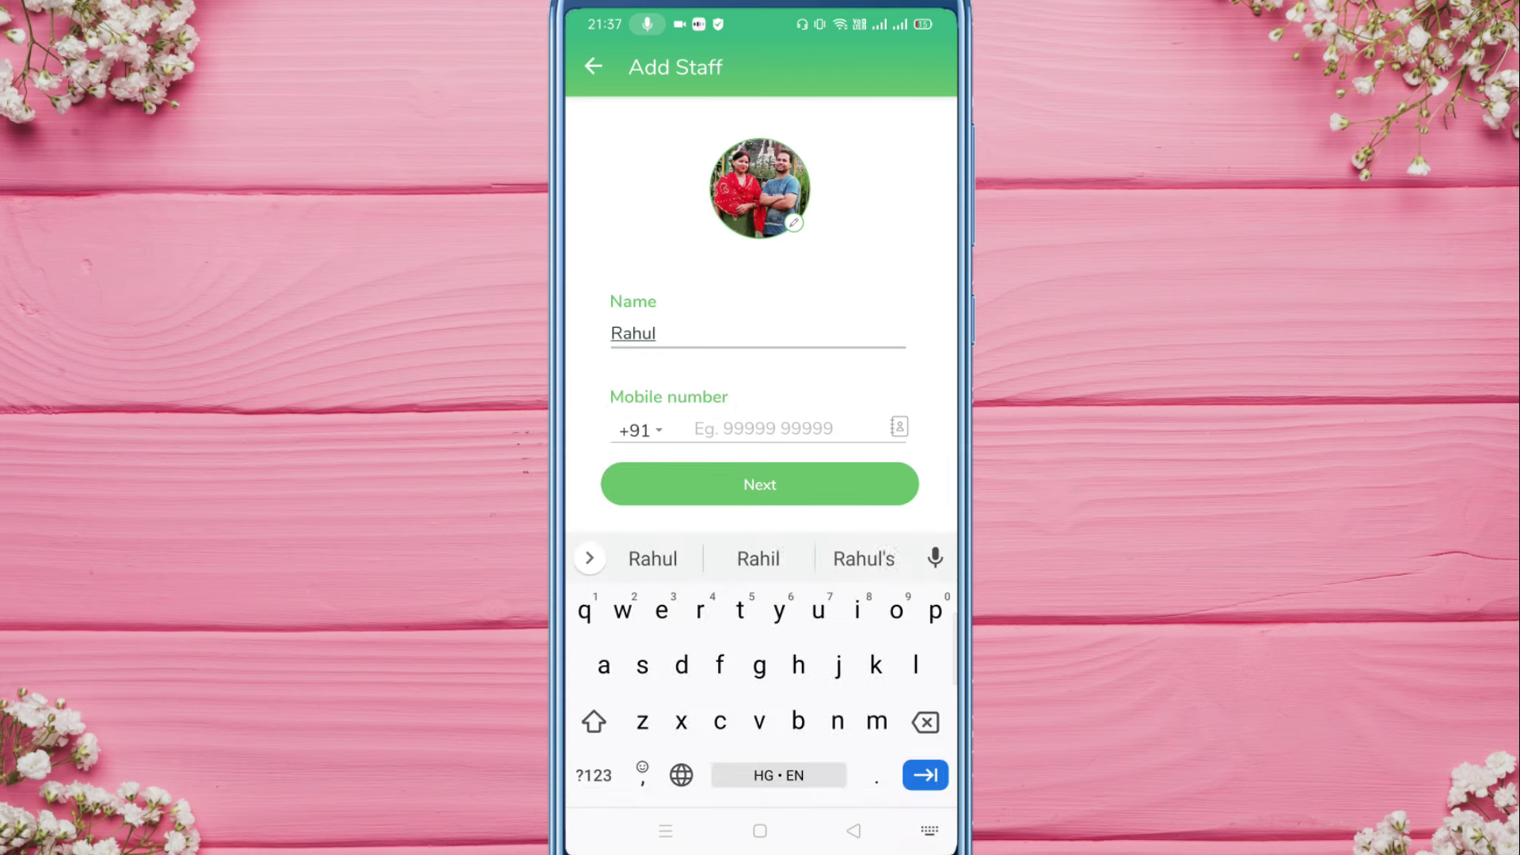
scroll(760, 285, "down", 2)
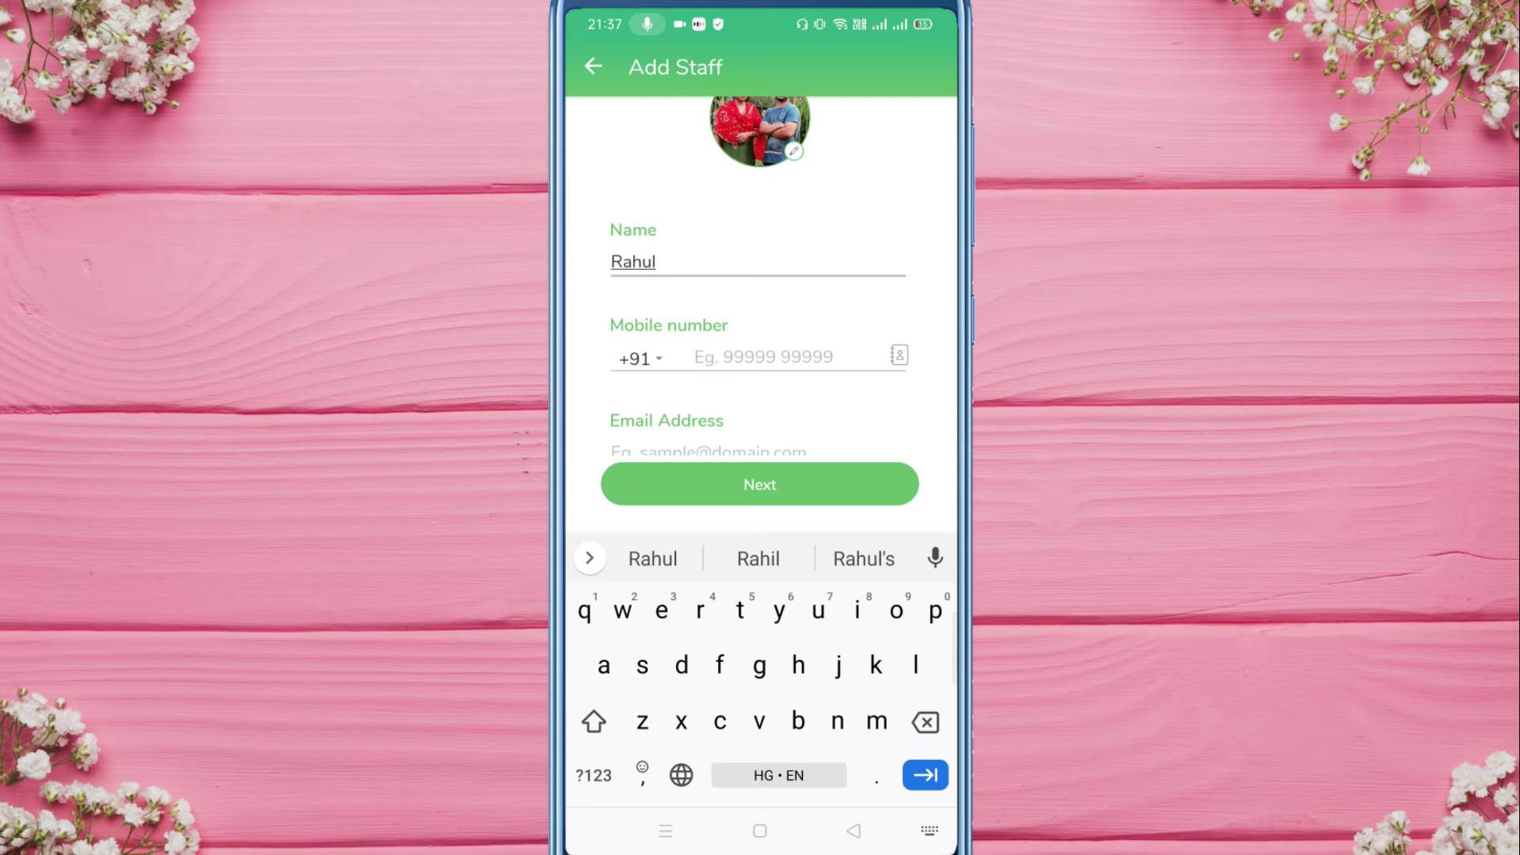
key("Tab")
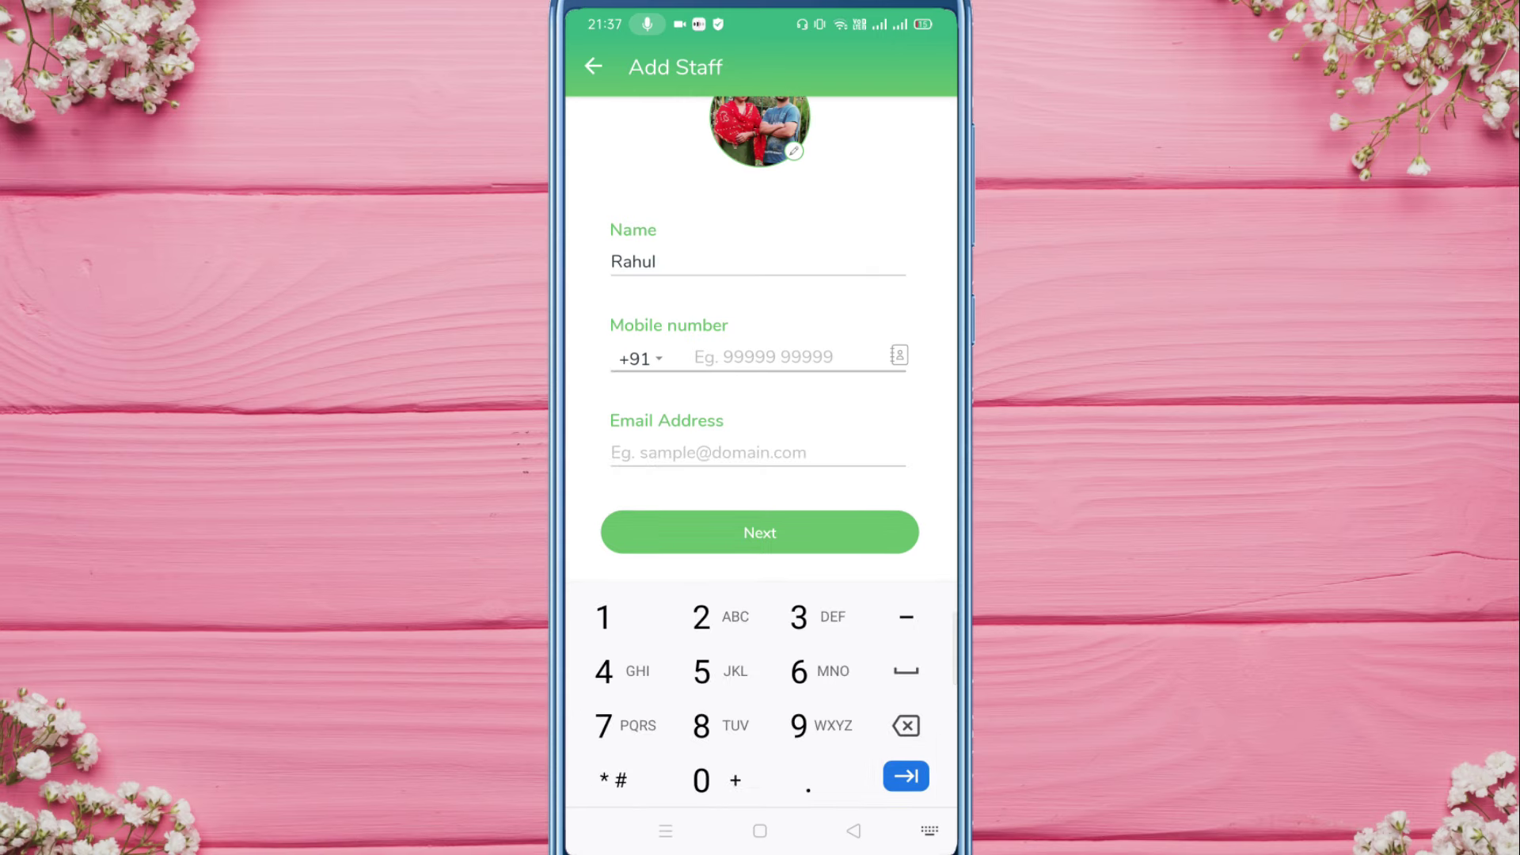
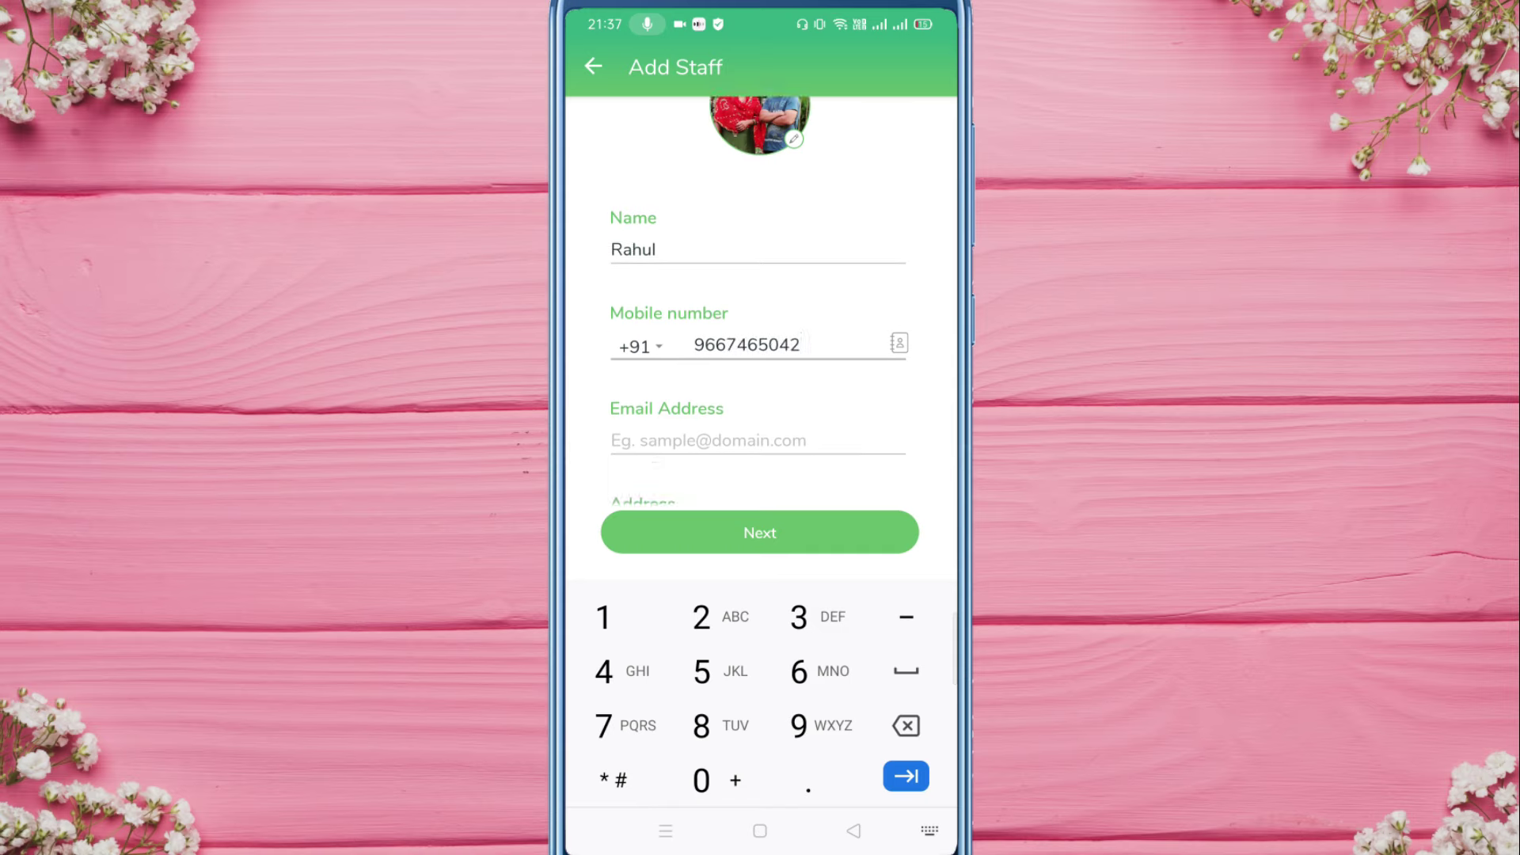
scroll(760, 317, "down", 3)
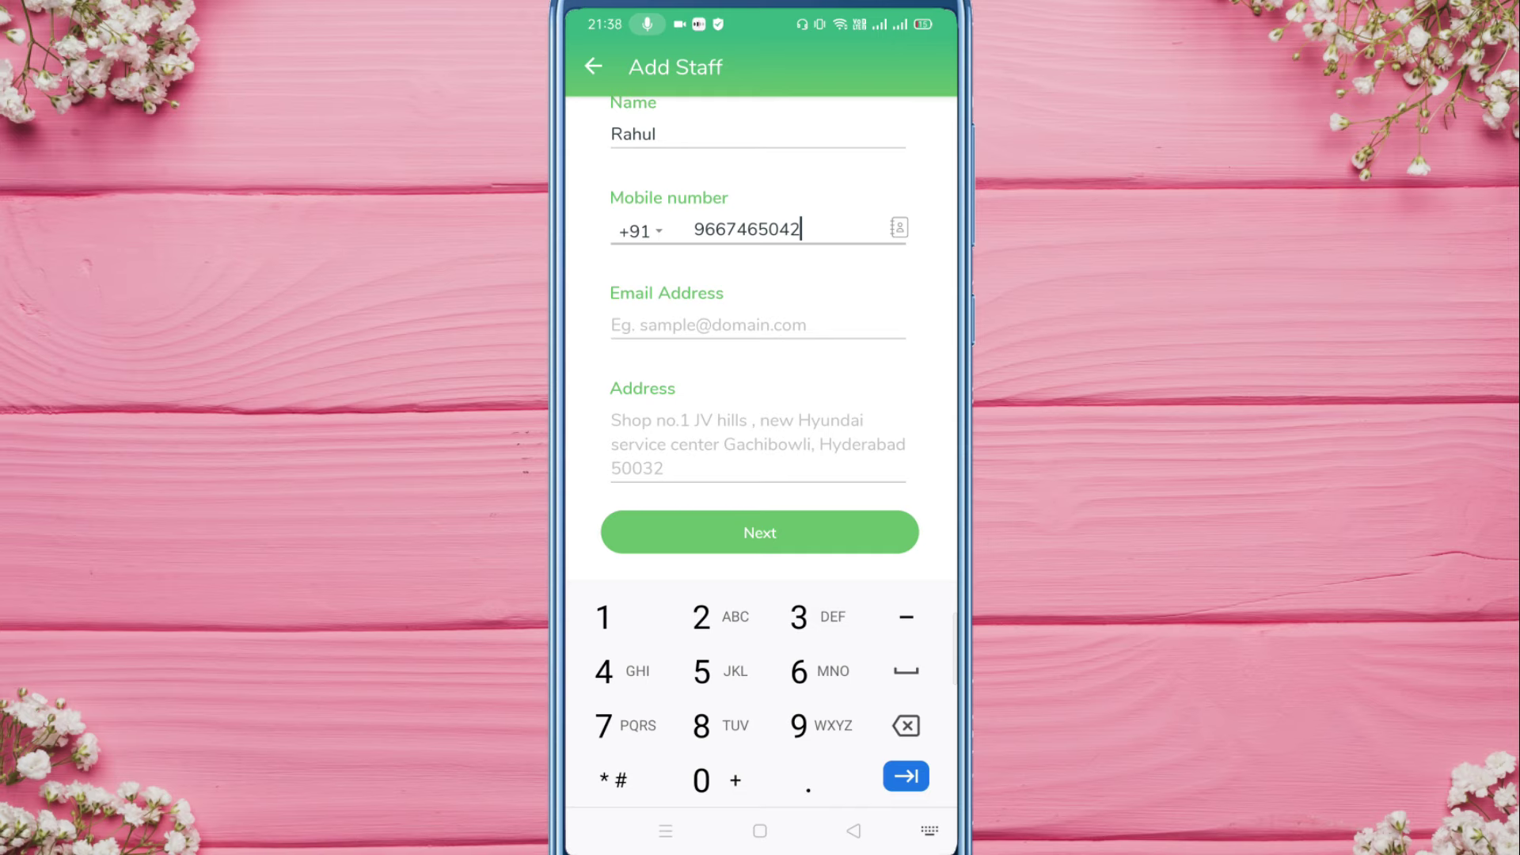
left_click(712, 324)
left_click(790, 377)
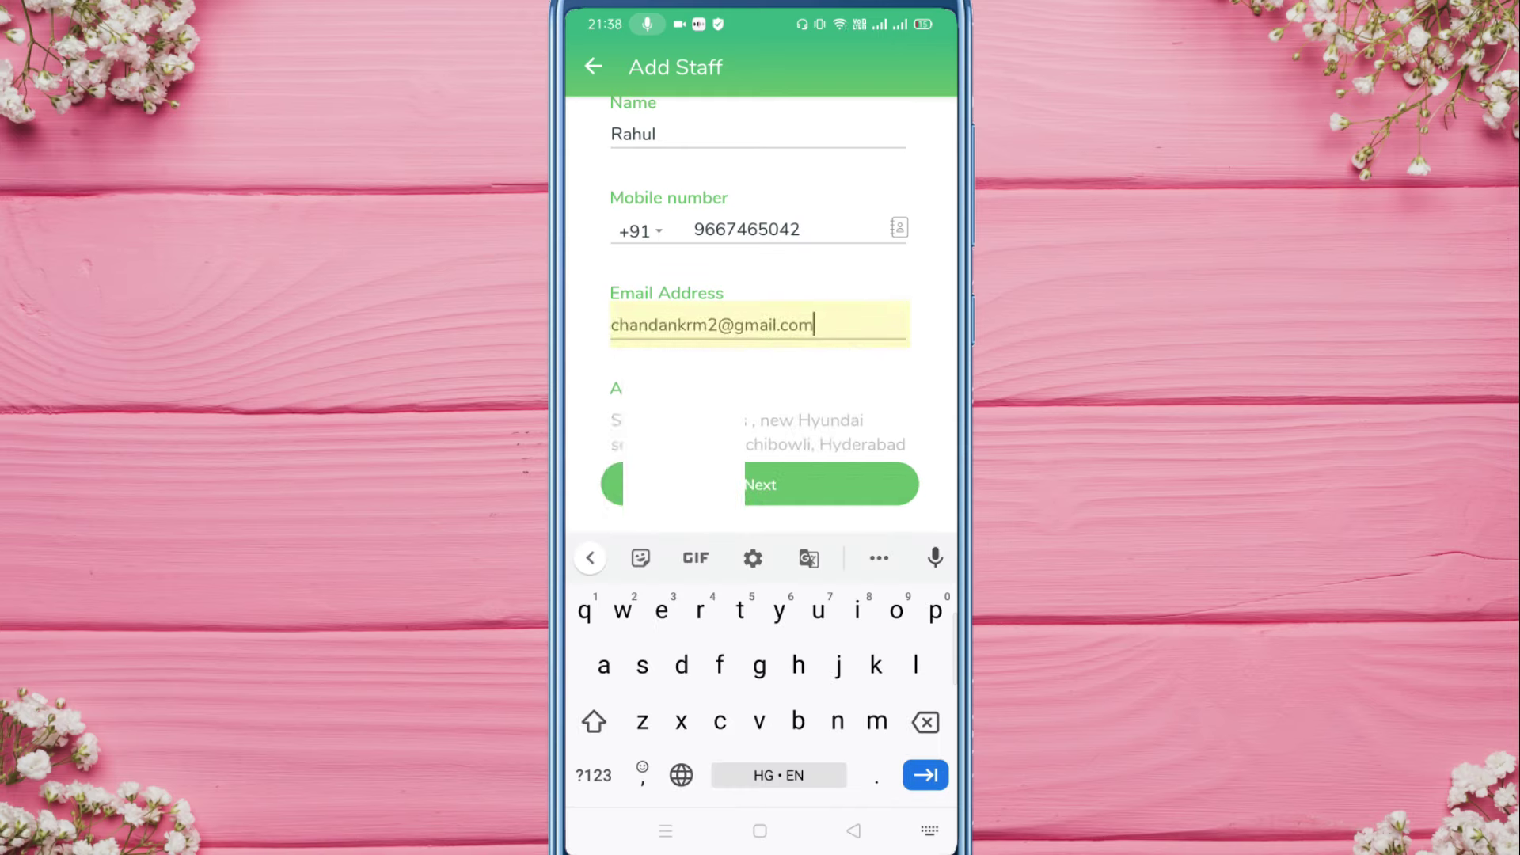
scroll(761, 317, "down", 3)
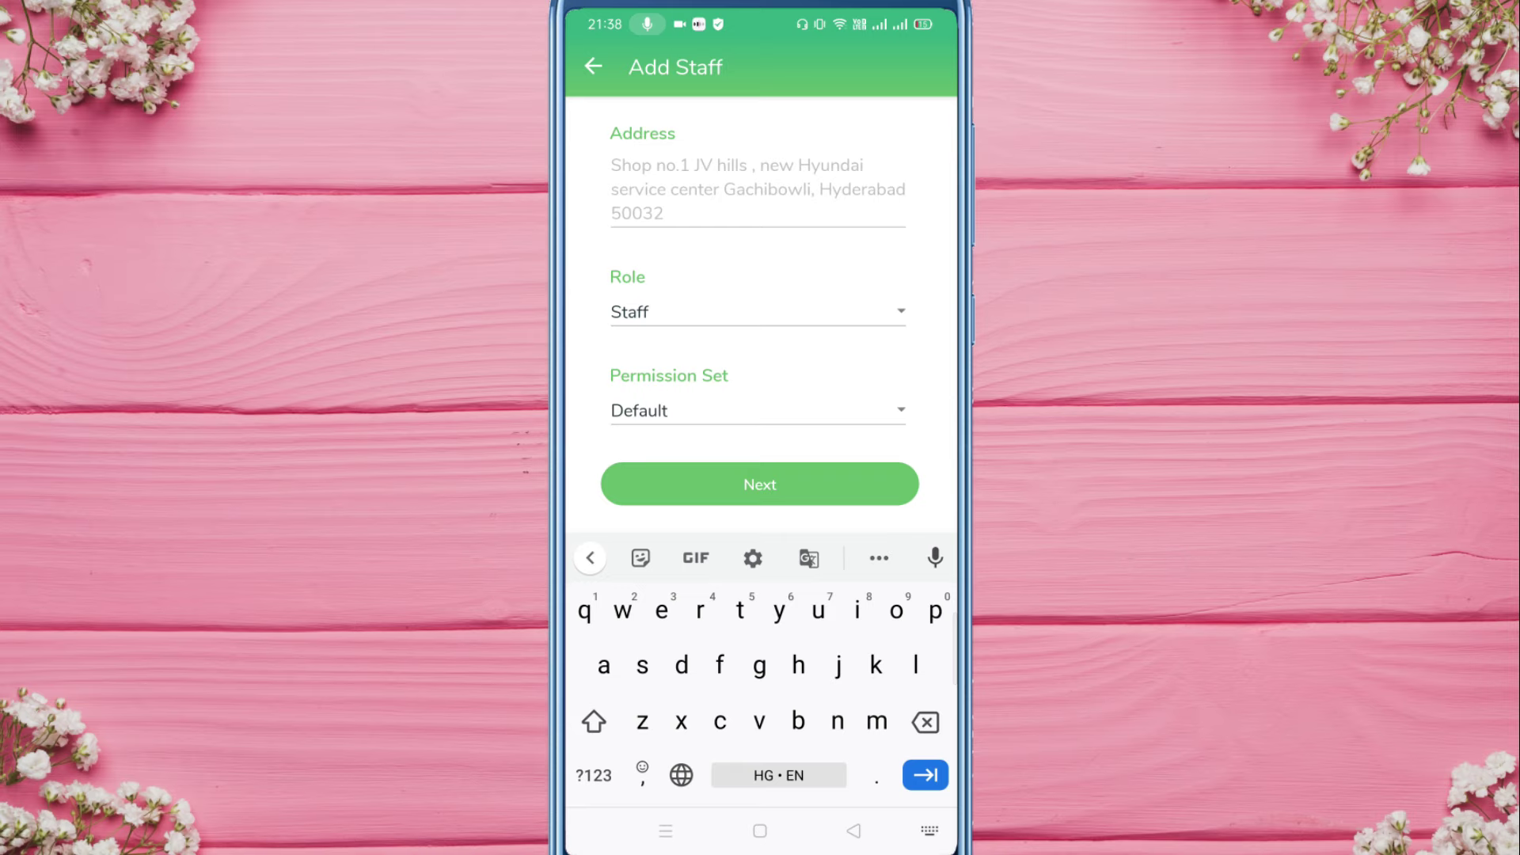
Step: Keep the role as Staff and choose the Transaction permission set
left_click(756, 312)
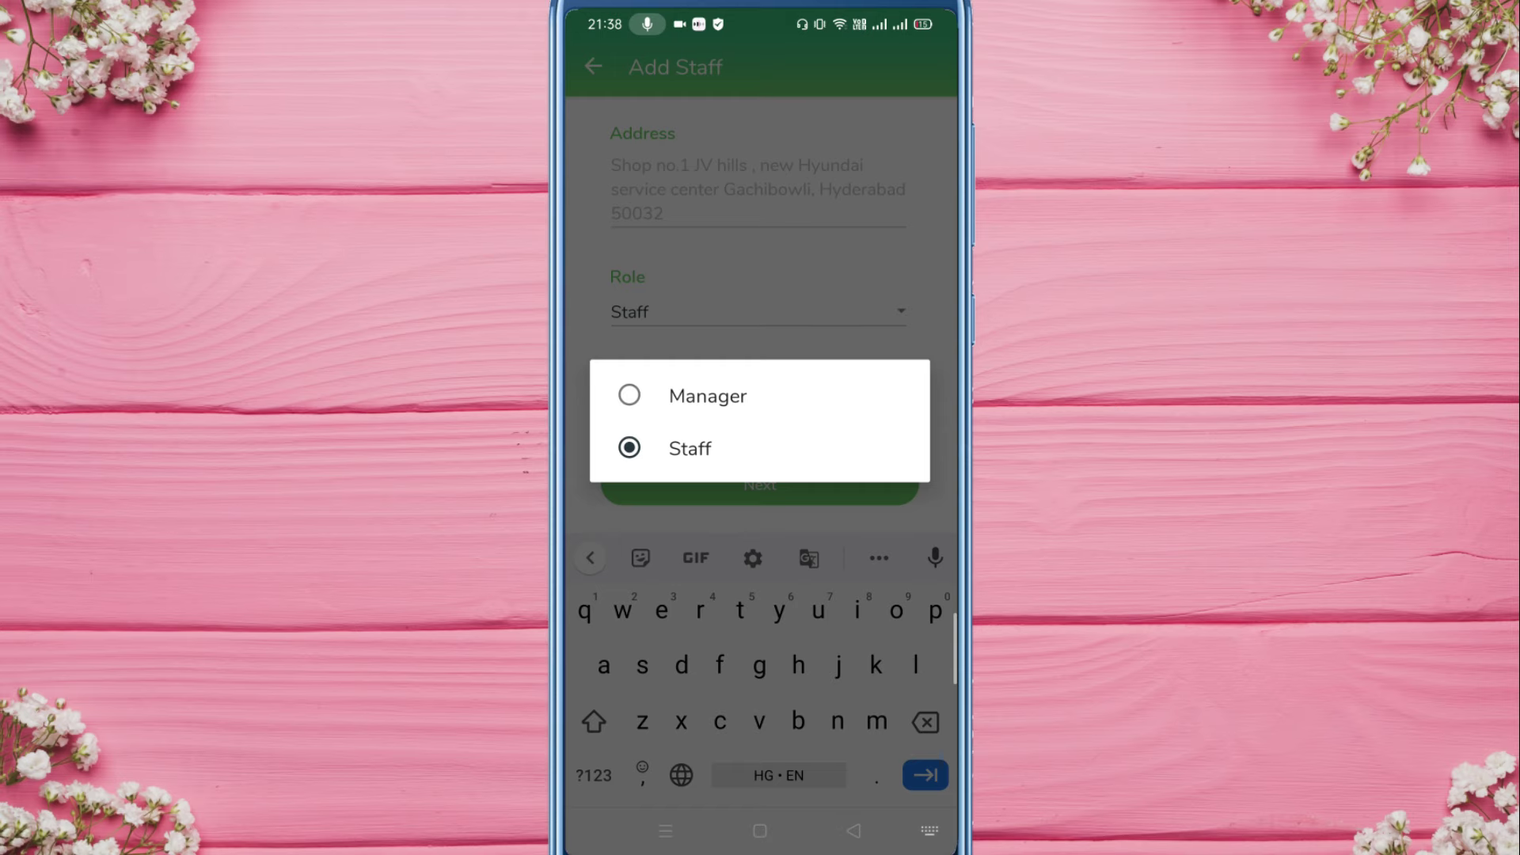
left_click(689, 448)
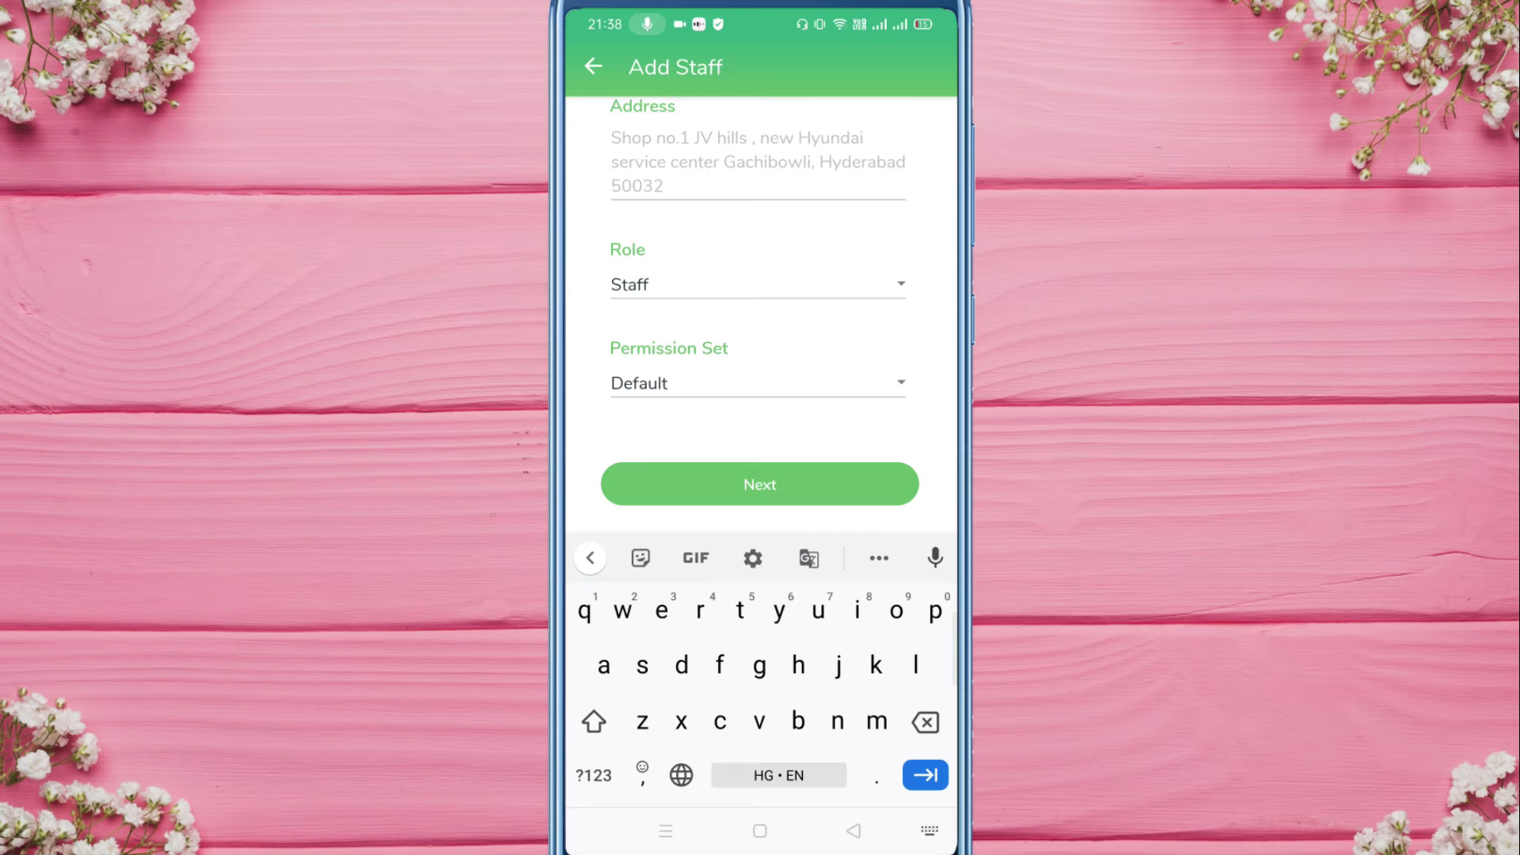
left_click(756, 384)
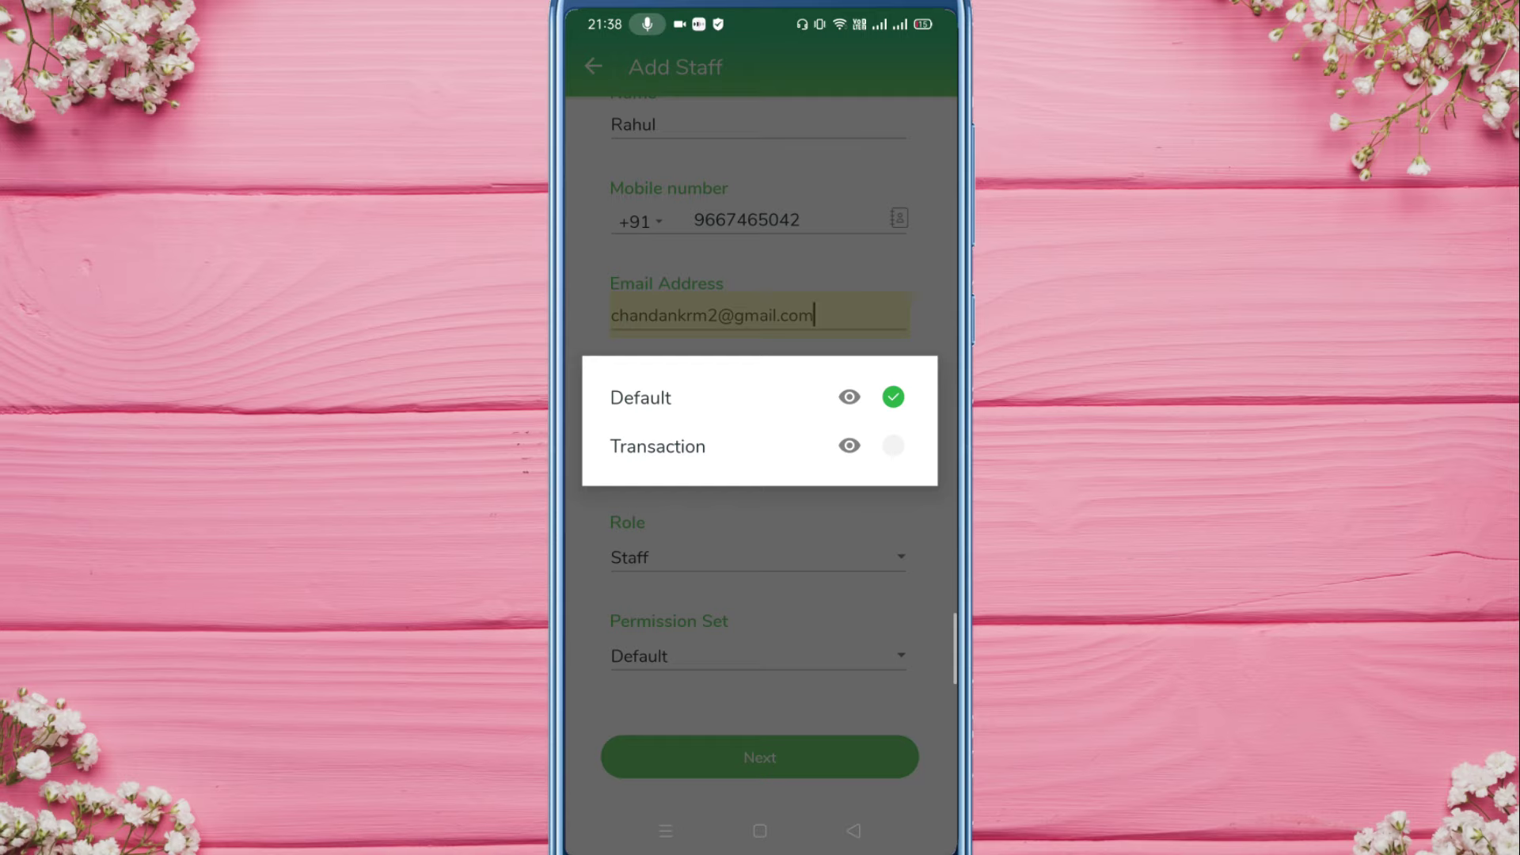
left_click(657, 446)
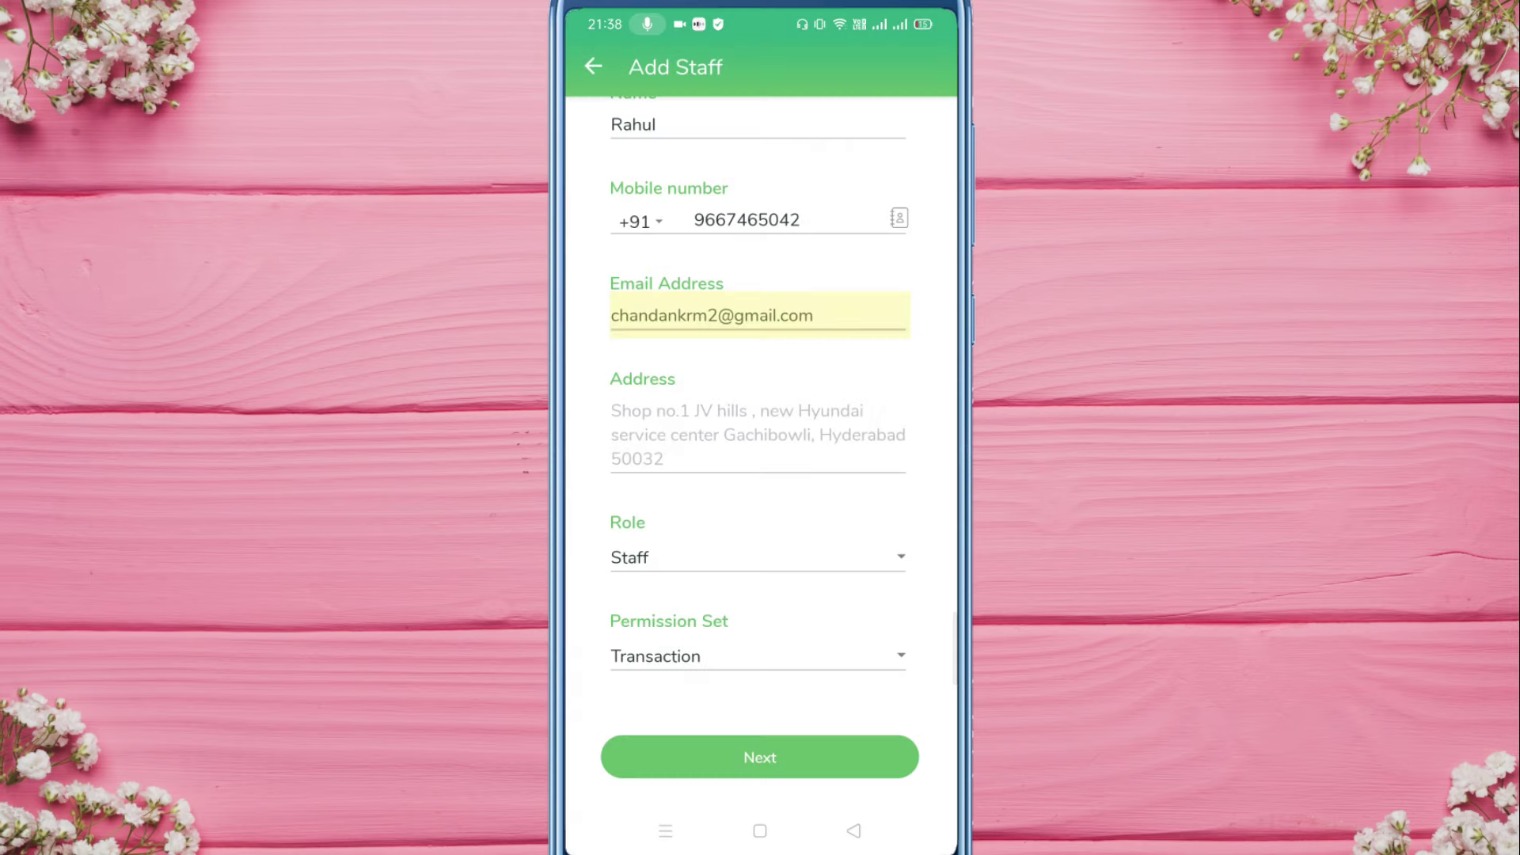
Step: Review what the Transaction permission set allows, then submit the new staff member
left_click(716, 657)
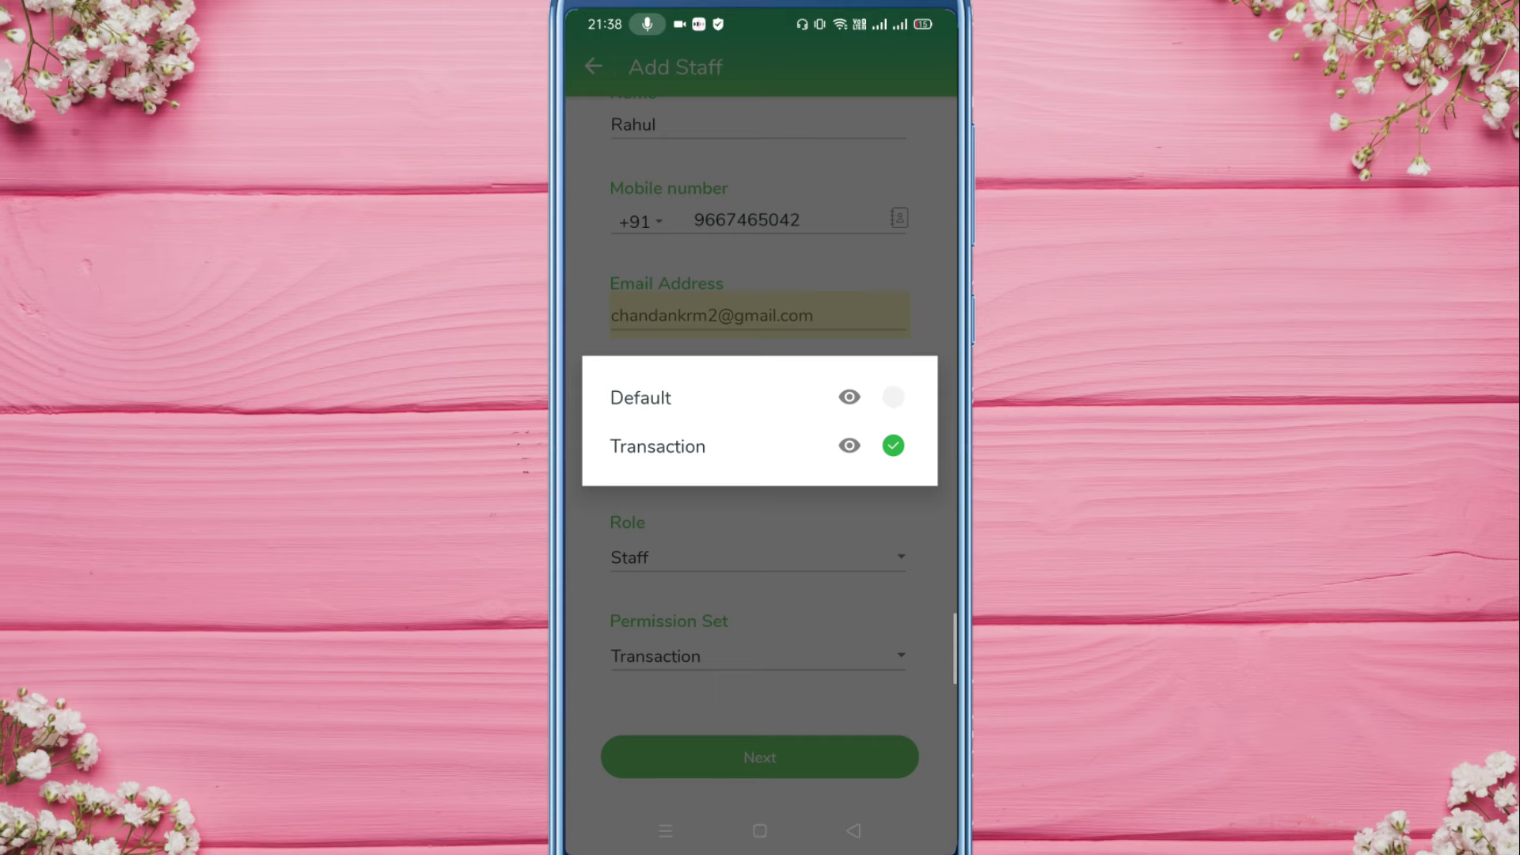
left_click(850, 446)
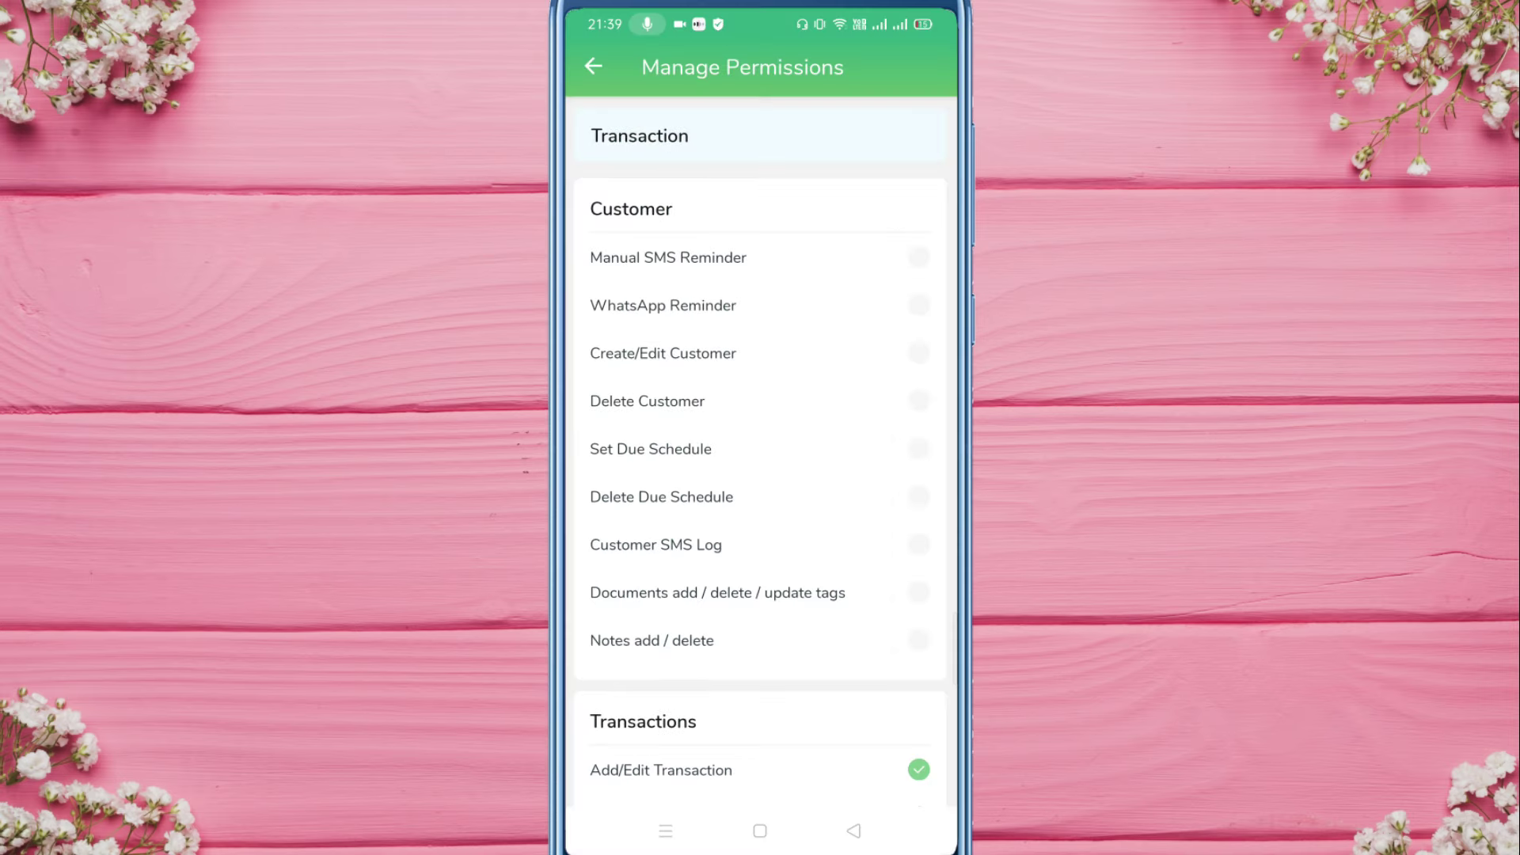
scroll(761, 489, "down", 5)
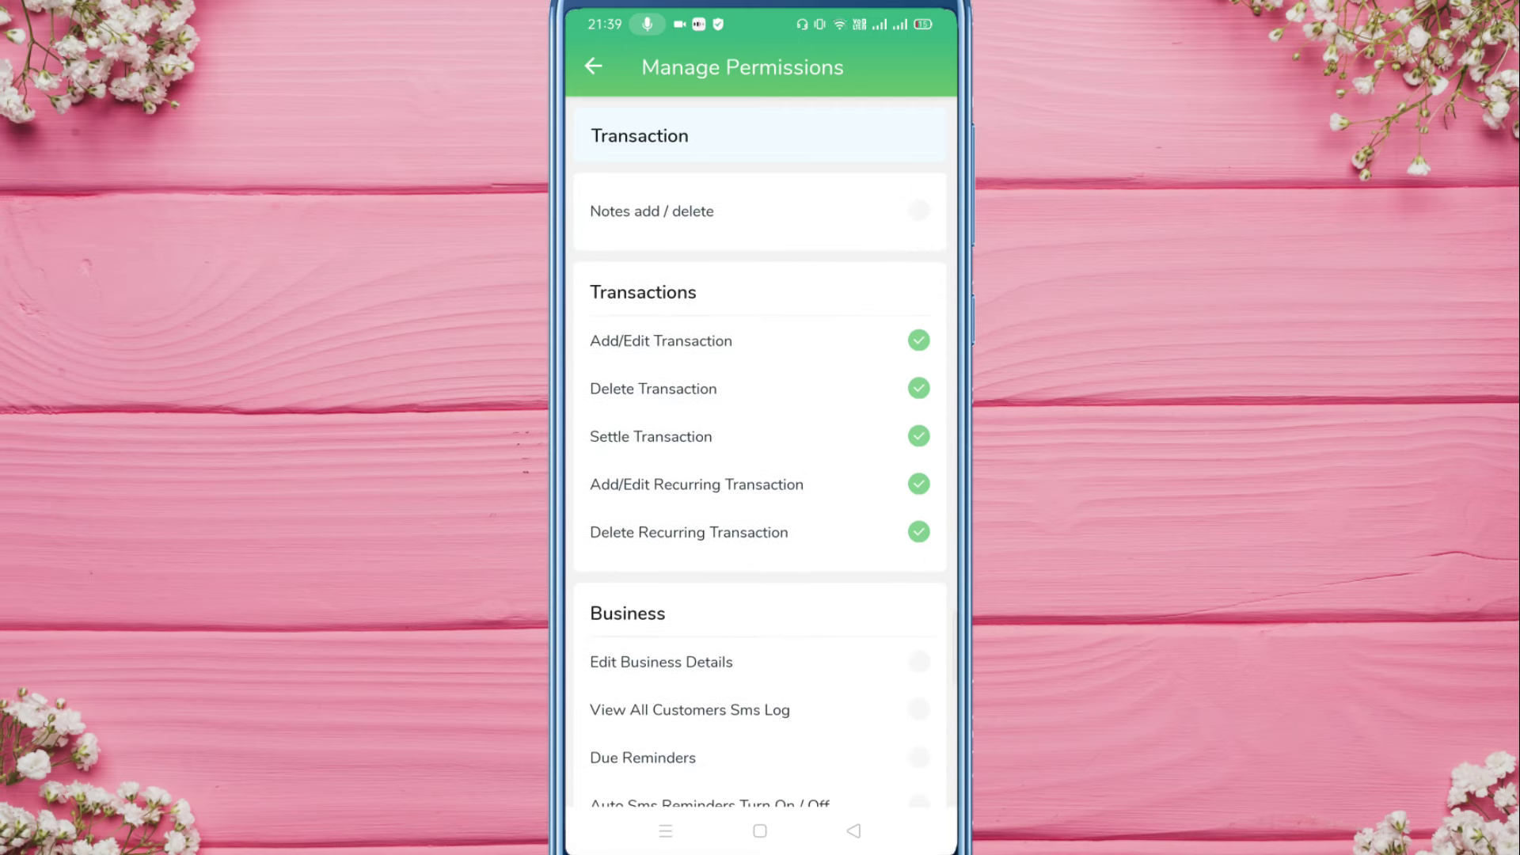
scroll(760, 489, "down", 8)
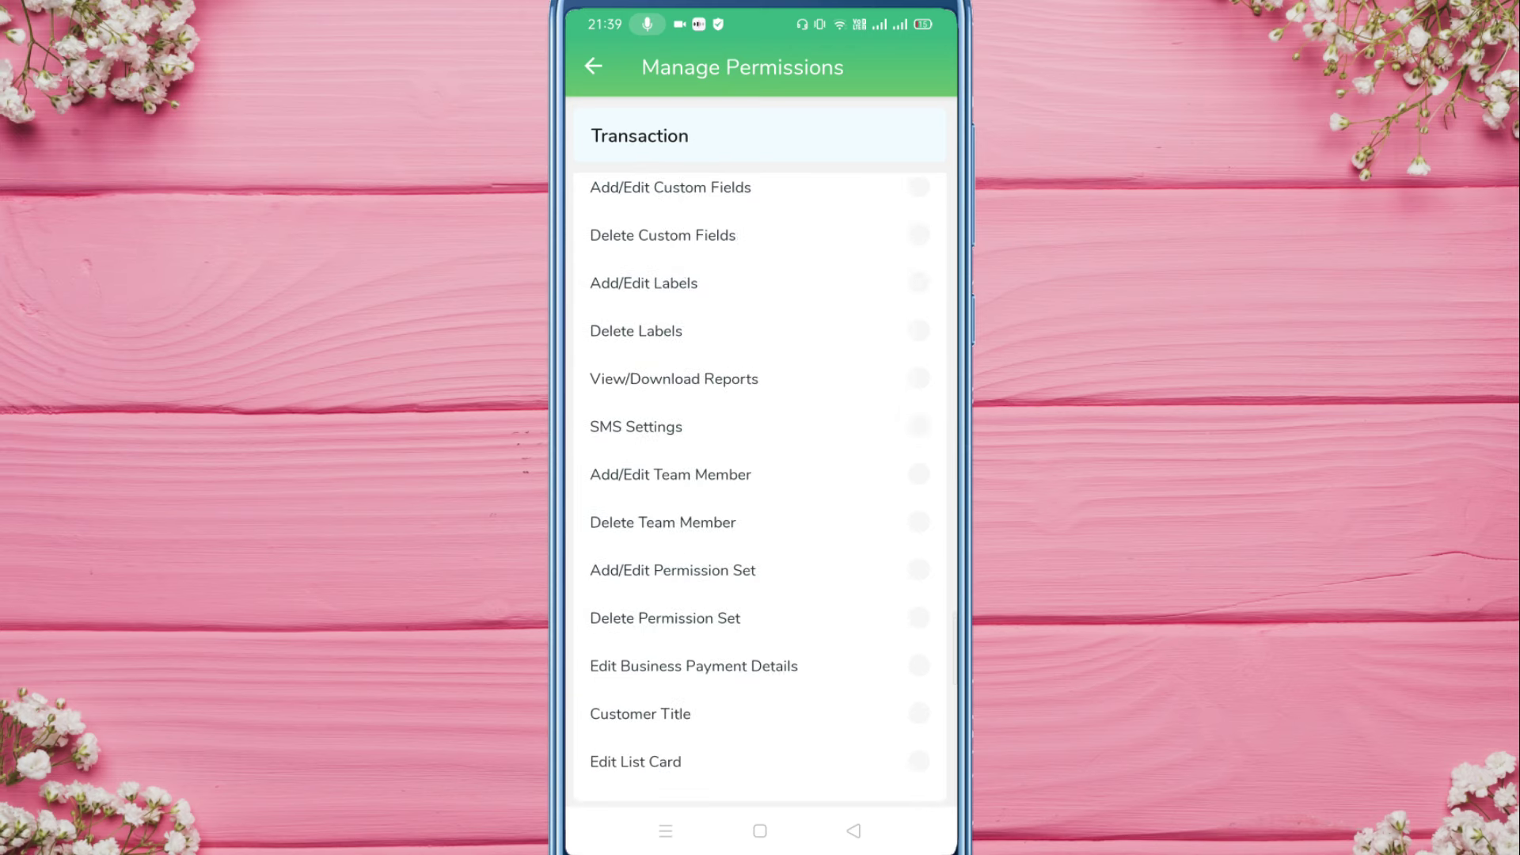
left_click(593, 66)
left_click(657, 446)
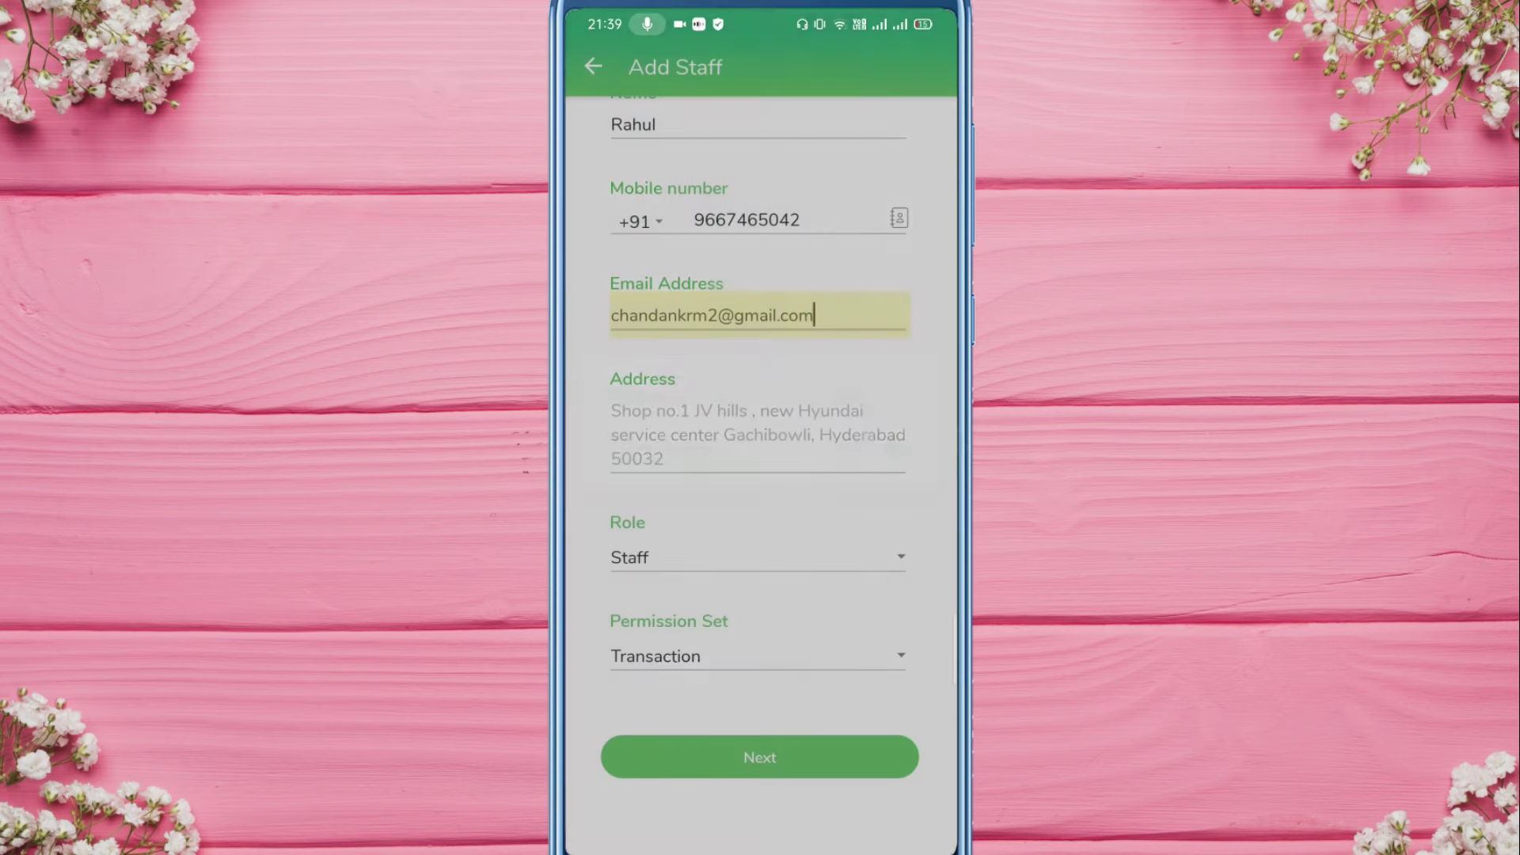
left_click(760, 757)
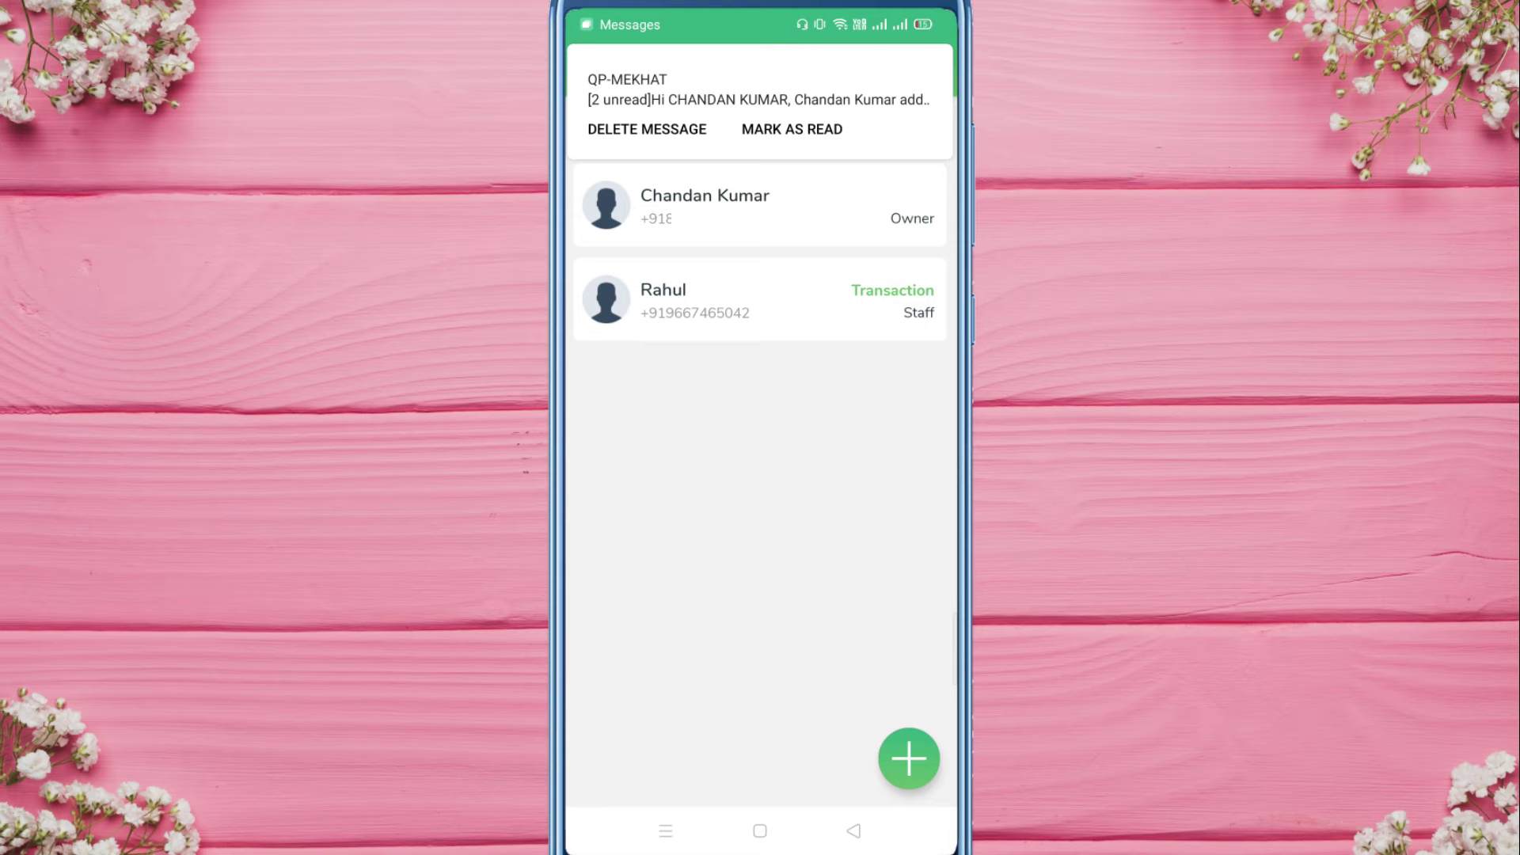
Step: Dismiss the staff entry's Edit/Delete options and open the MeeKhata text message from notifications
left_click(792, 299)
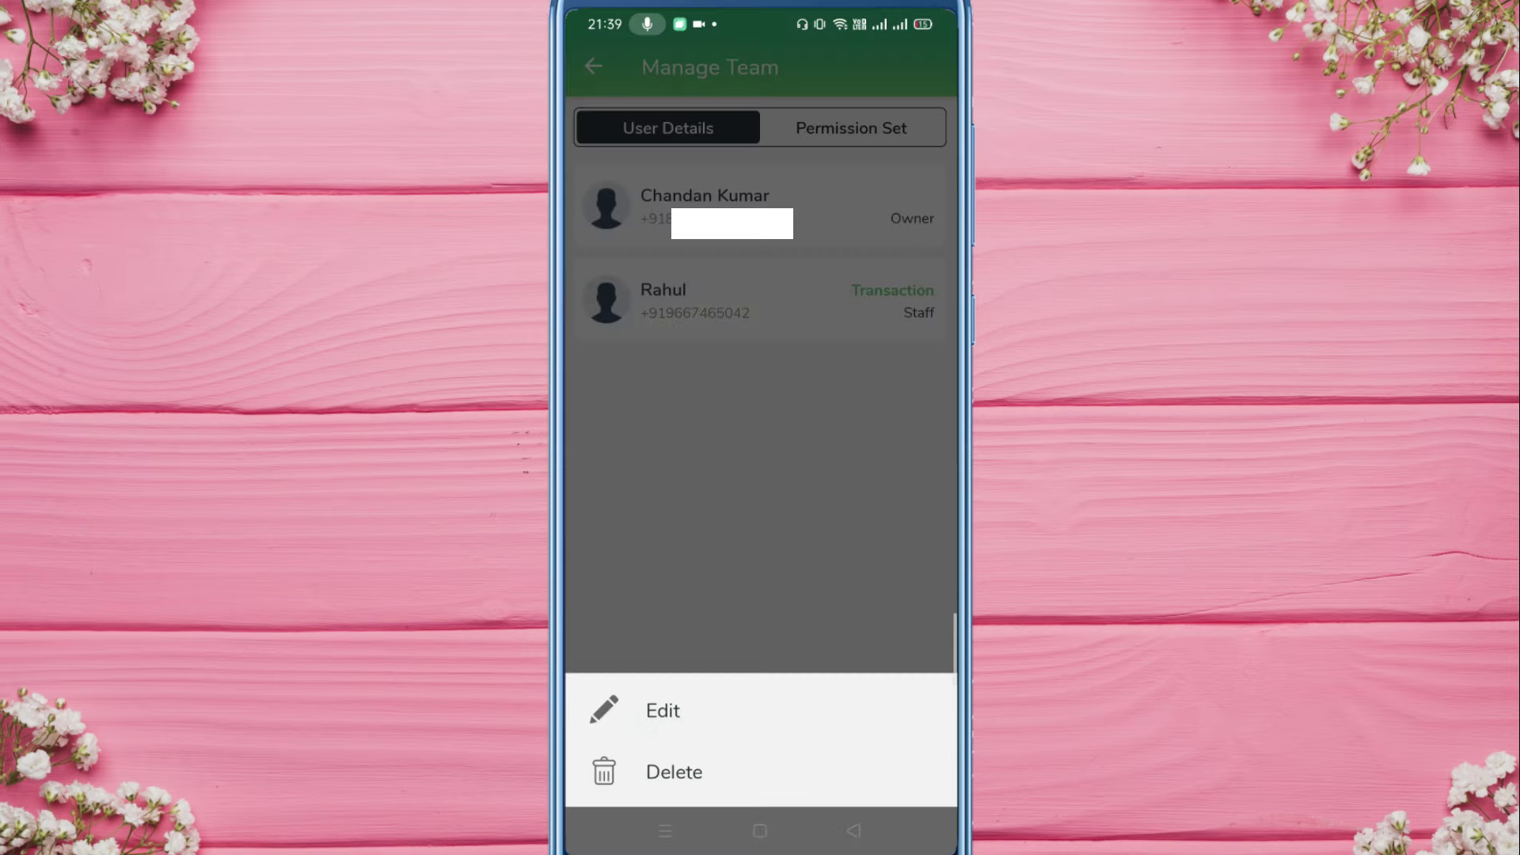
key("Escape")
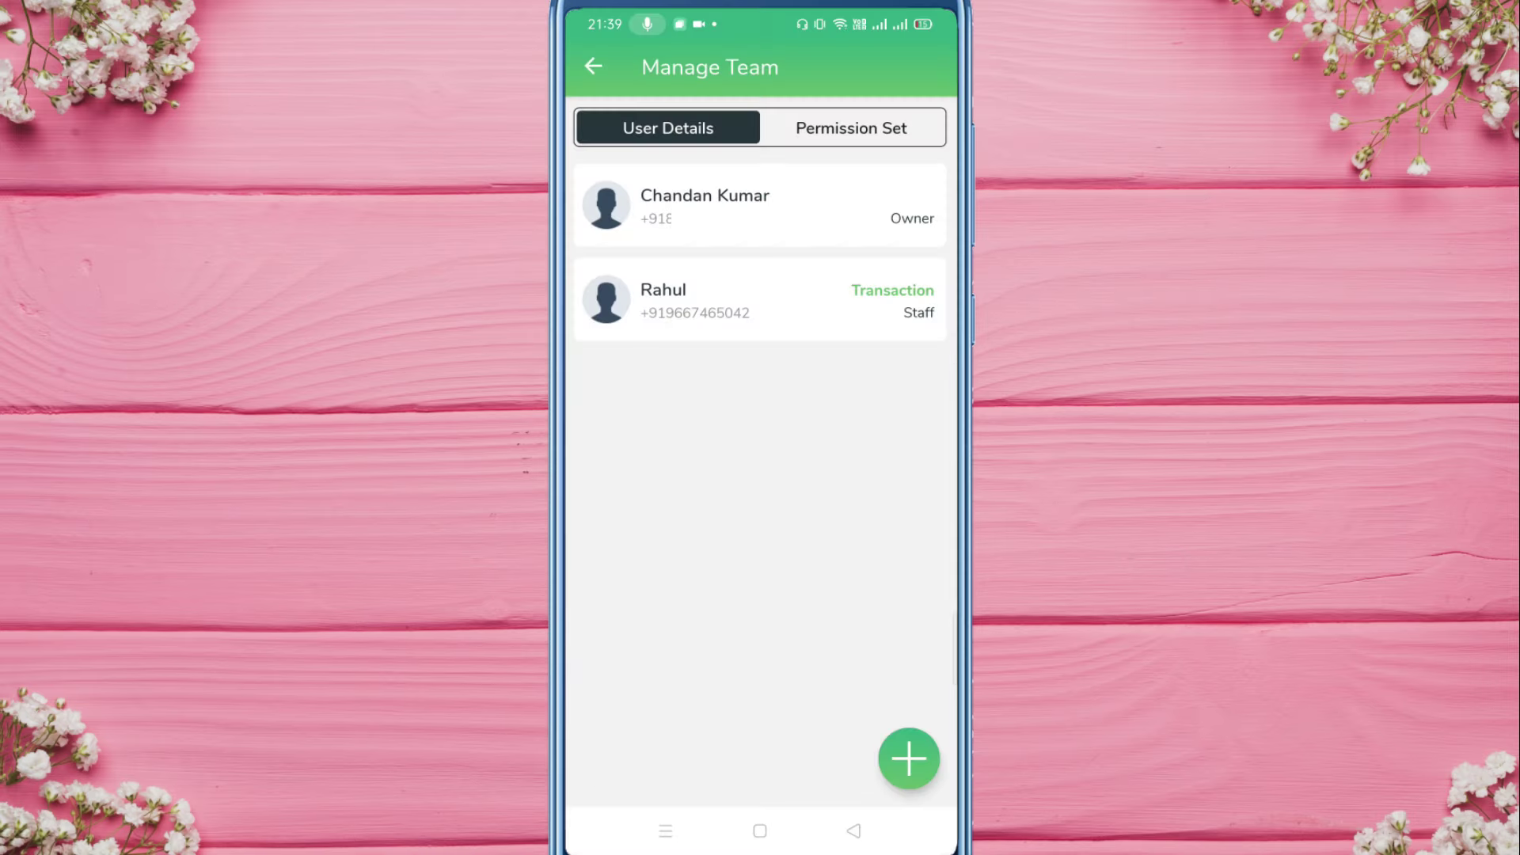
left_click_drag(760, 24, 760, 554)
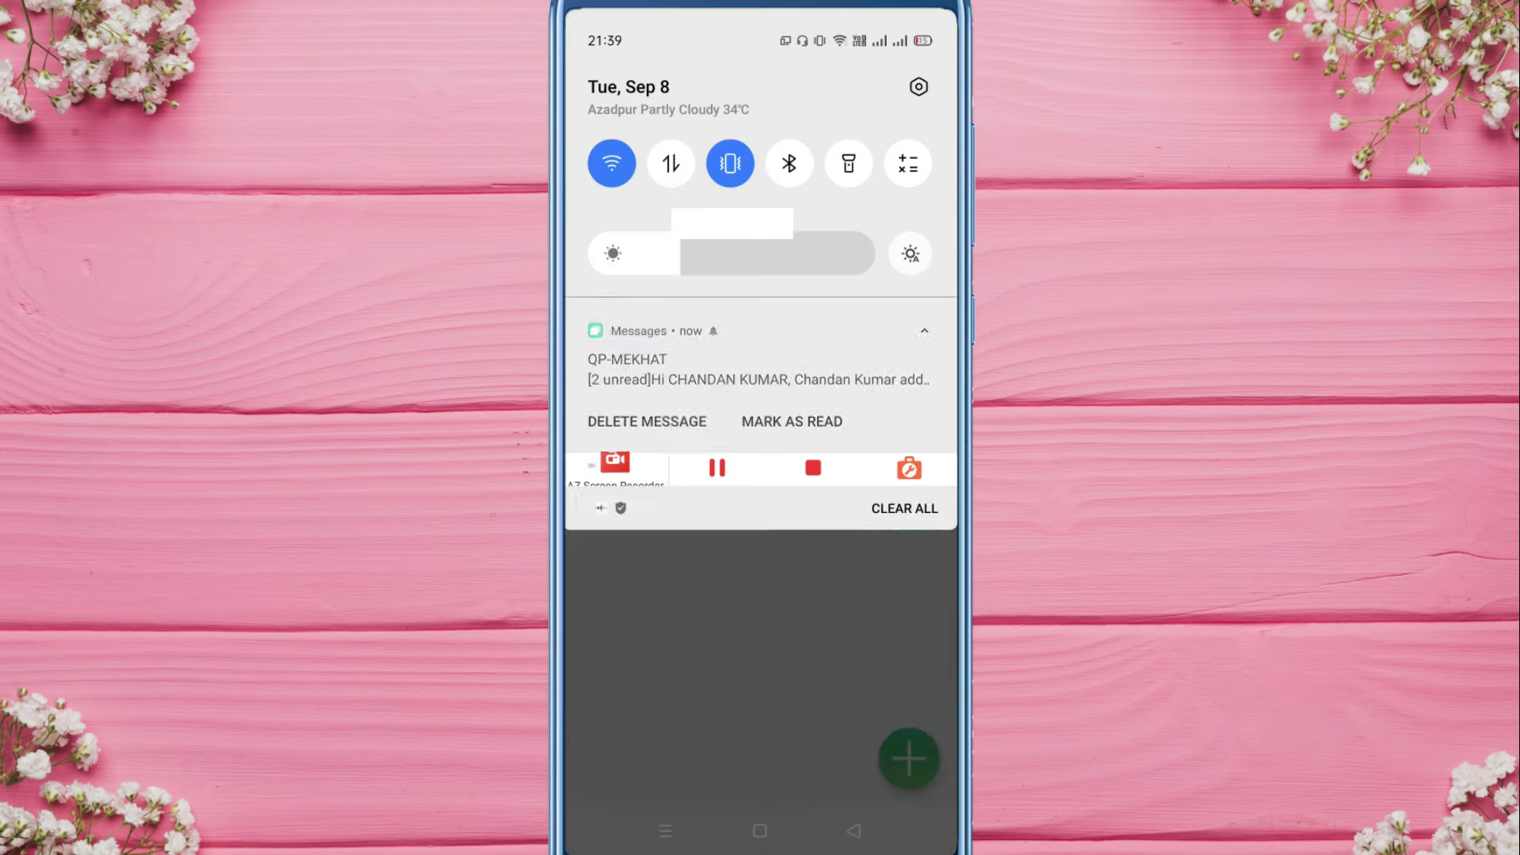
left_click(759, 369)
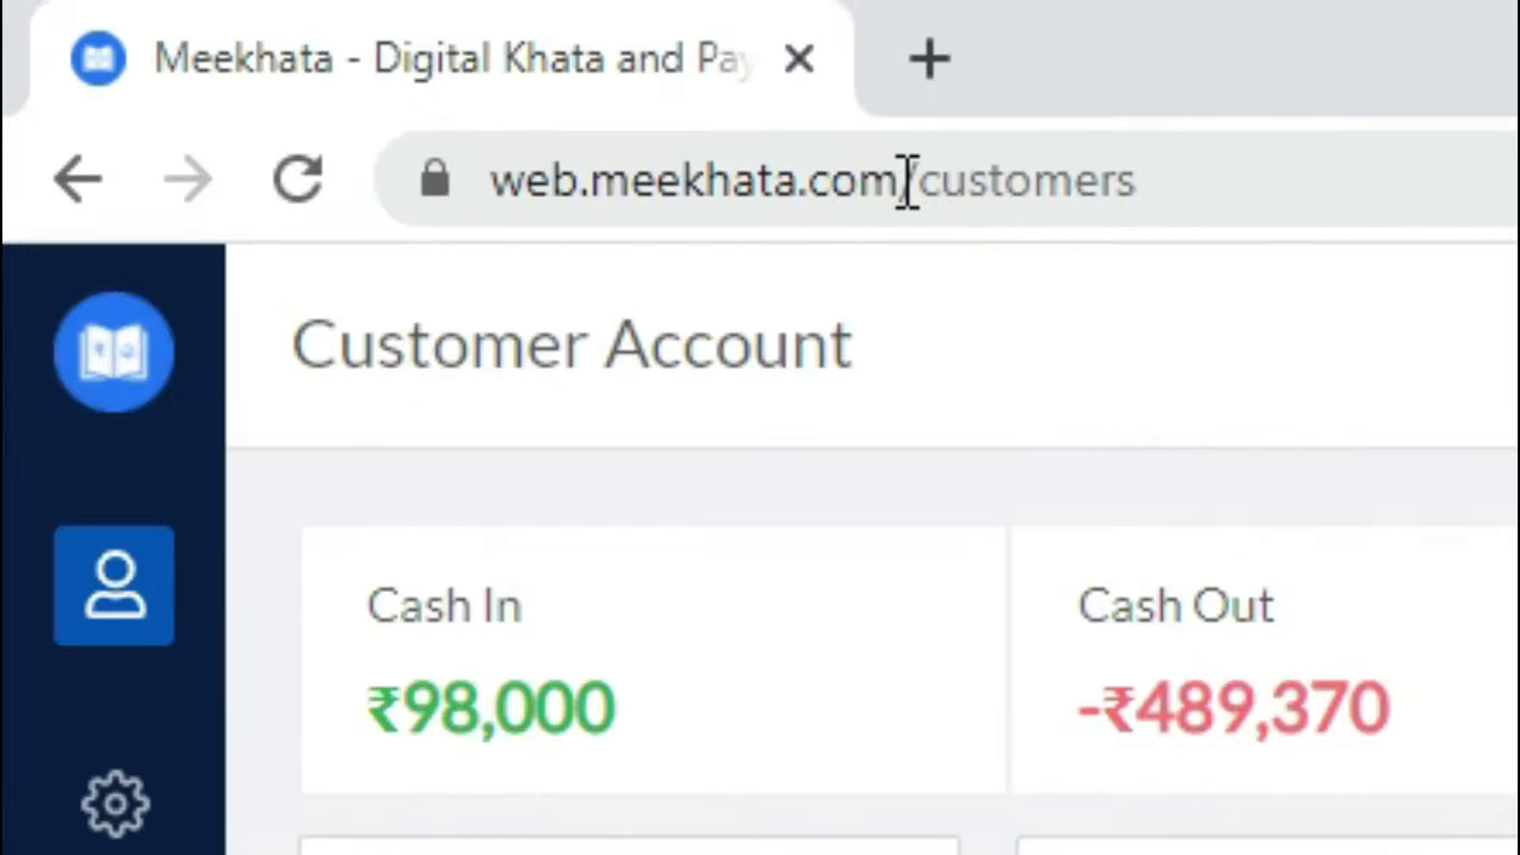
left_click_drag(492, 191, 909, 207)
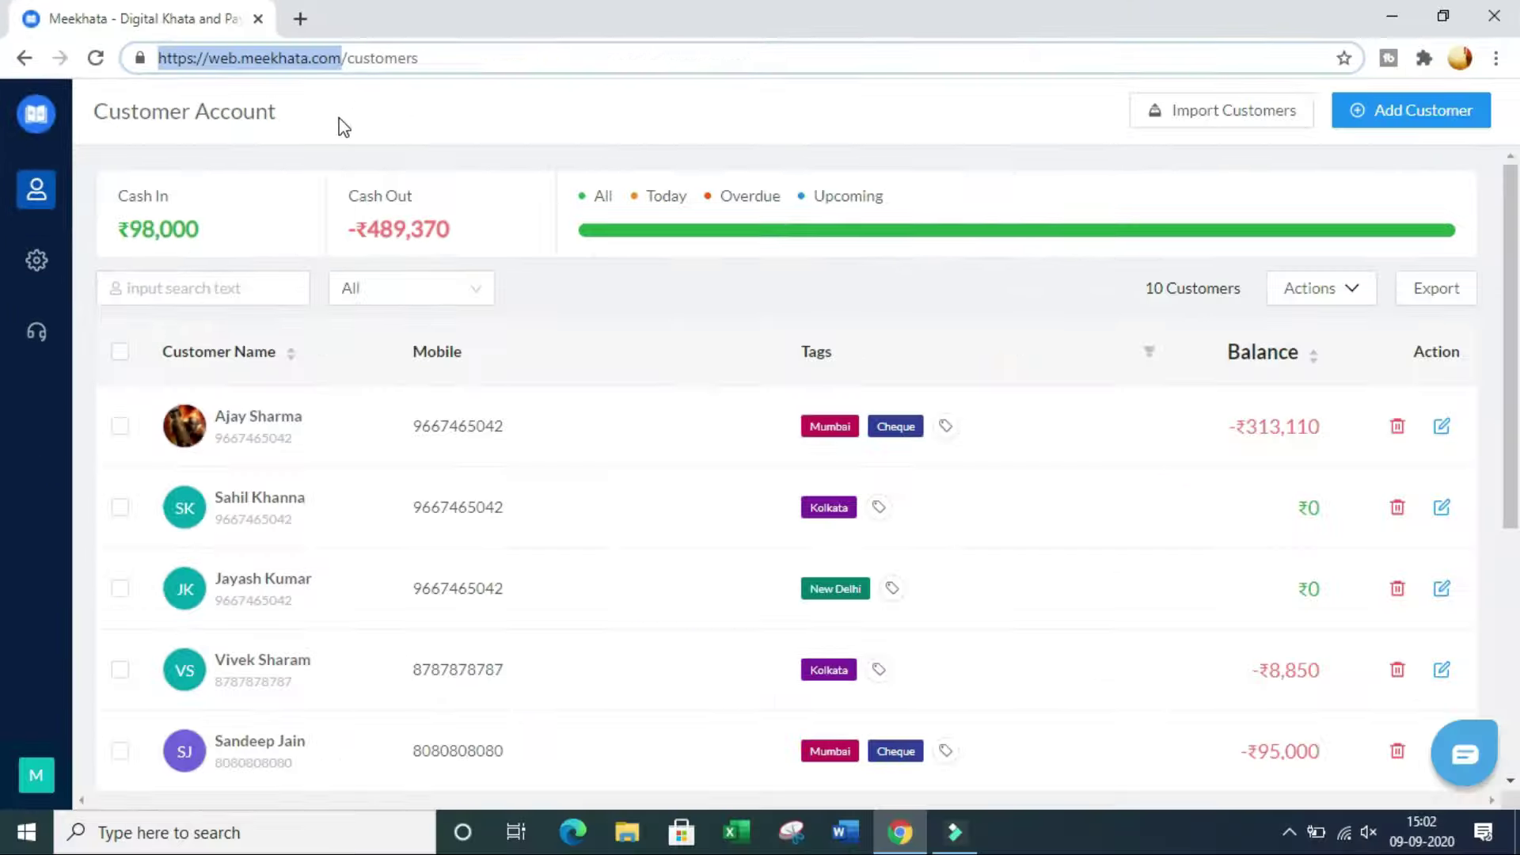
left_click(1051, 394)
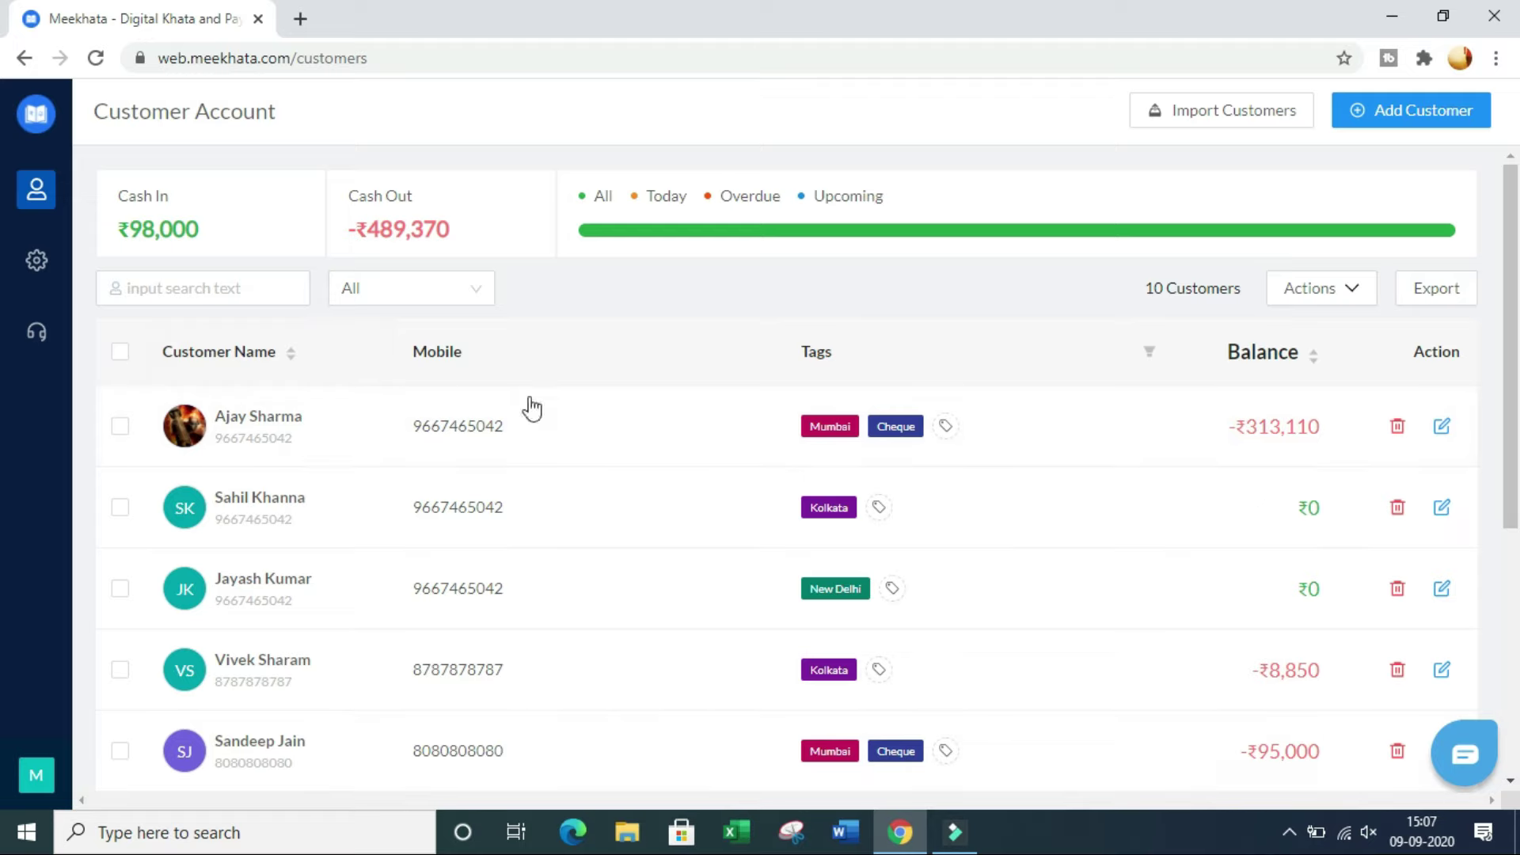
mouse_move(1323, 289)
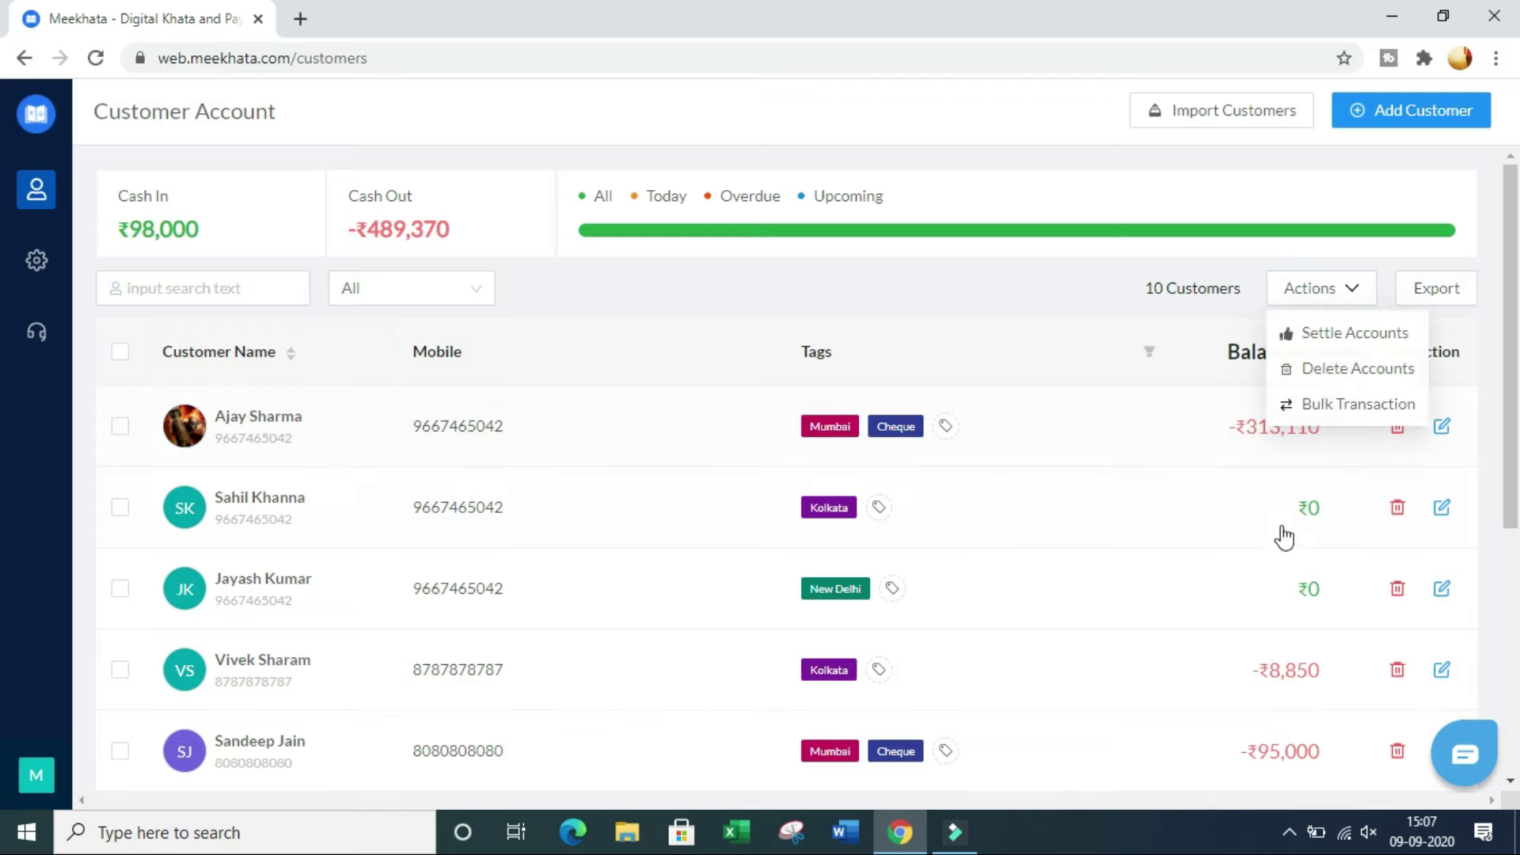
scroll(1290, 703, "down", 5)
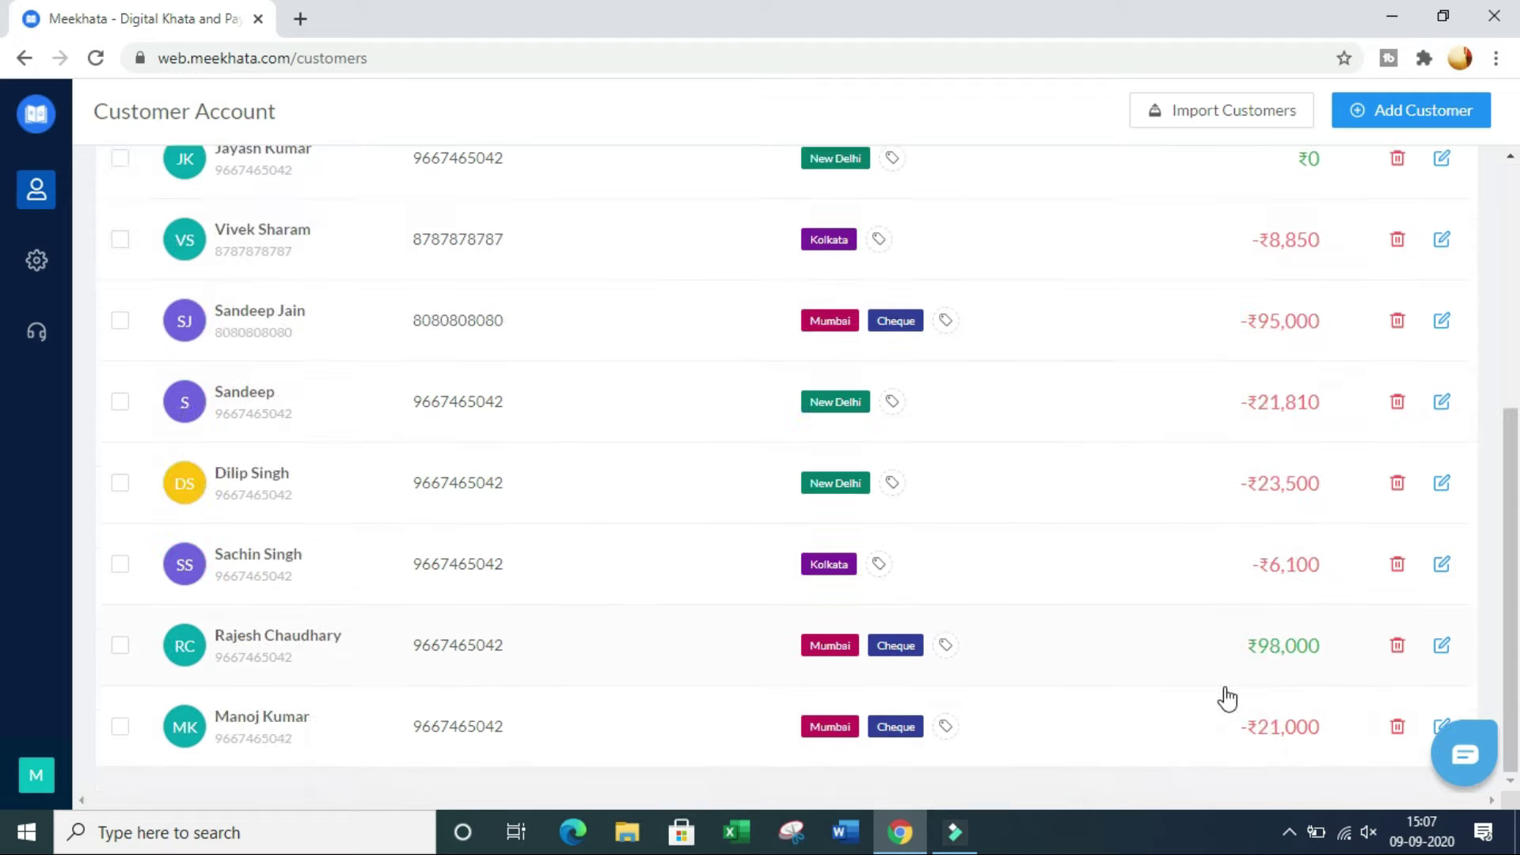
scroll(1109, 557, "up", 5)
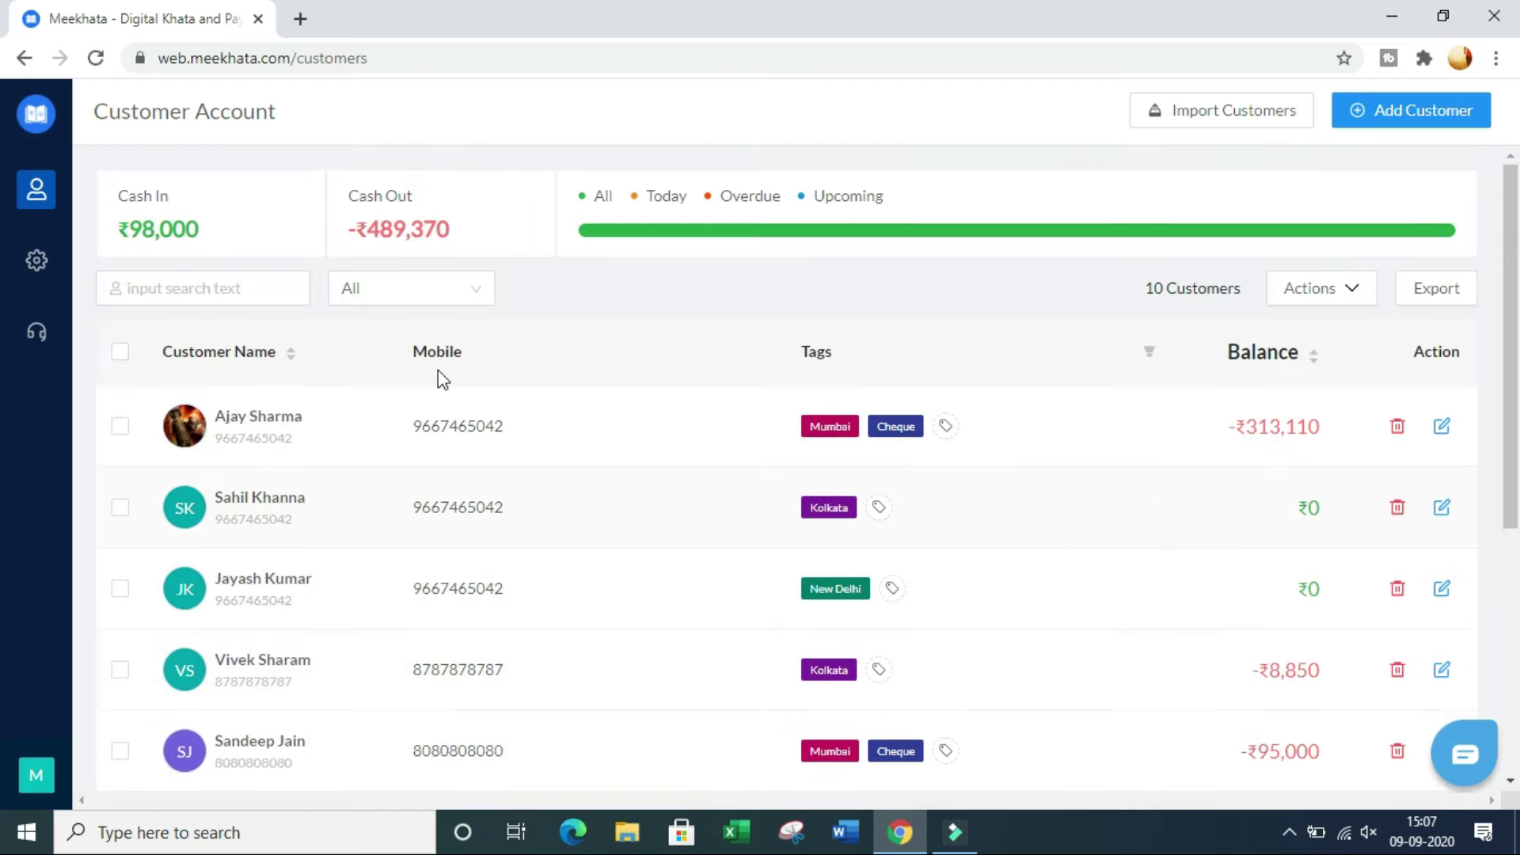
left_click_drag(266, 244, 117, 234)
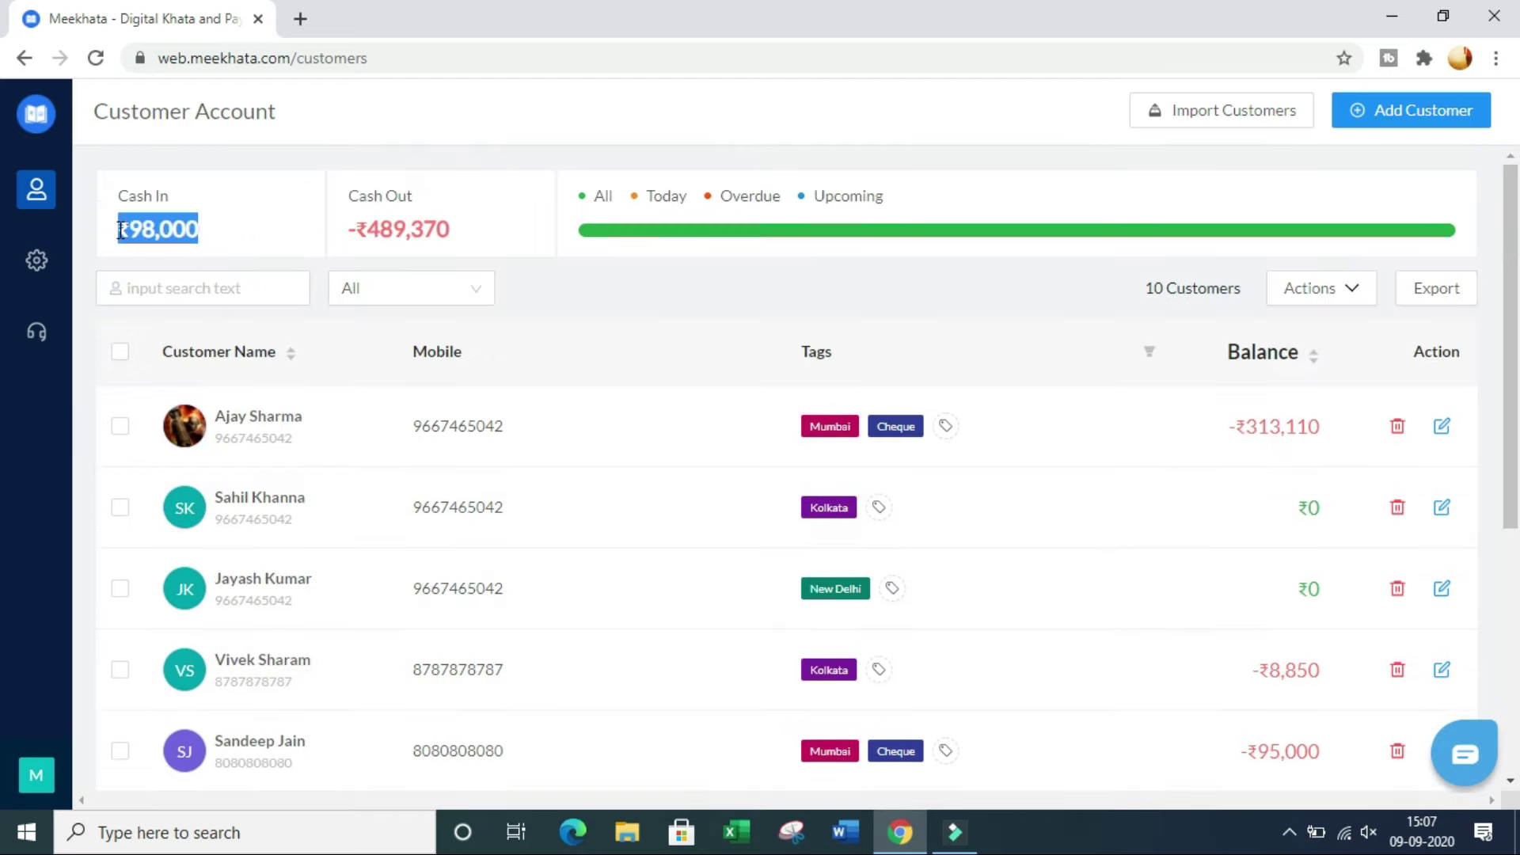
left_click(282, 235)
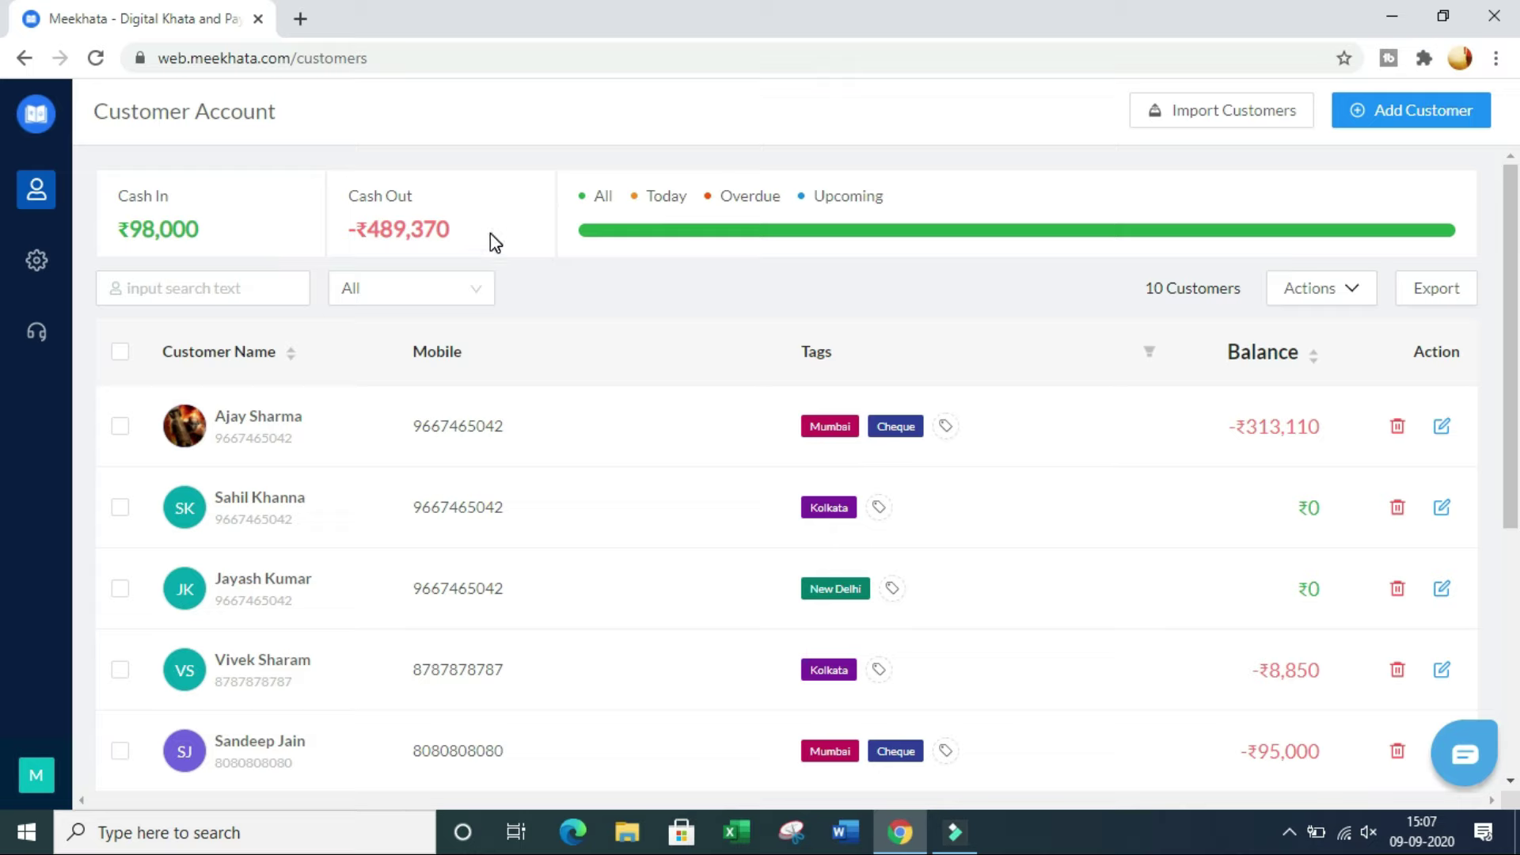
left_click_drag(507, 242, 342, 205)
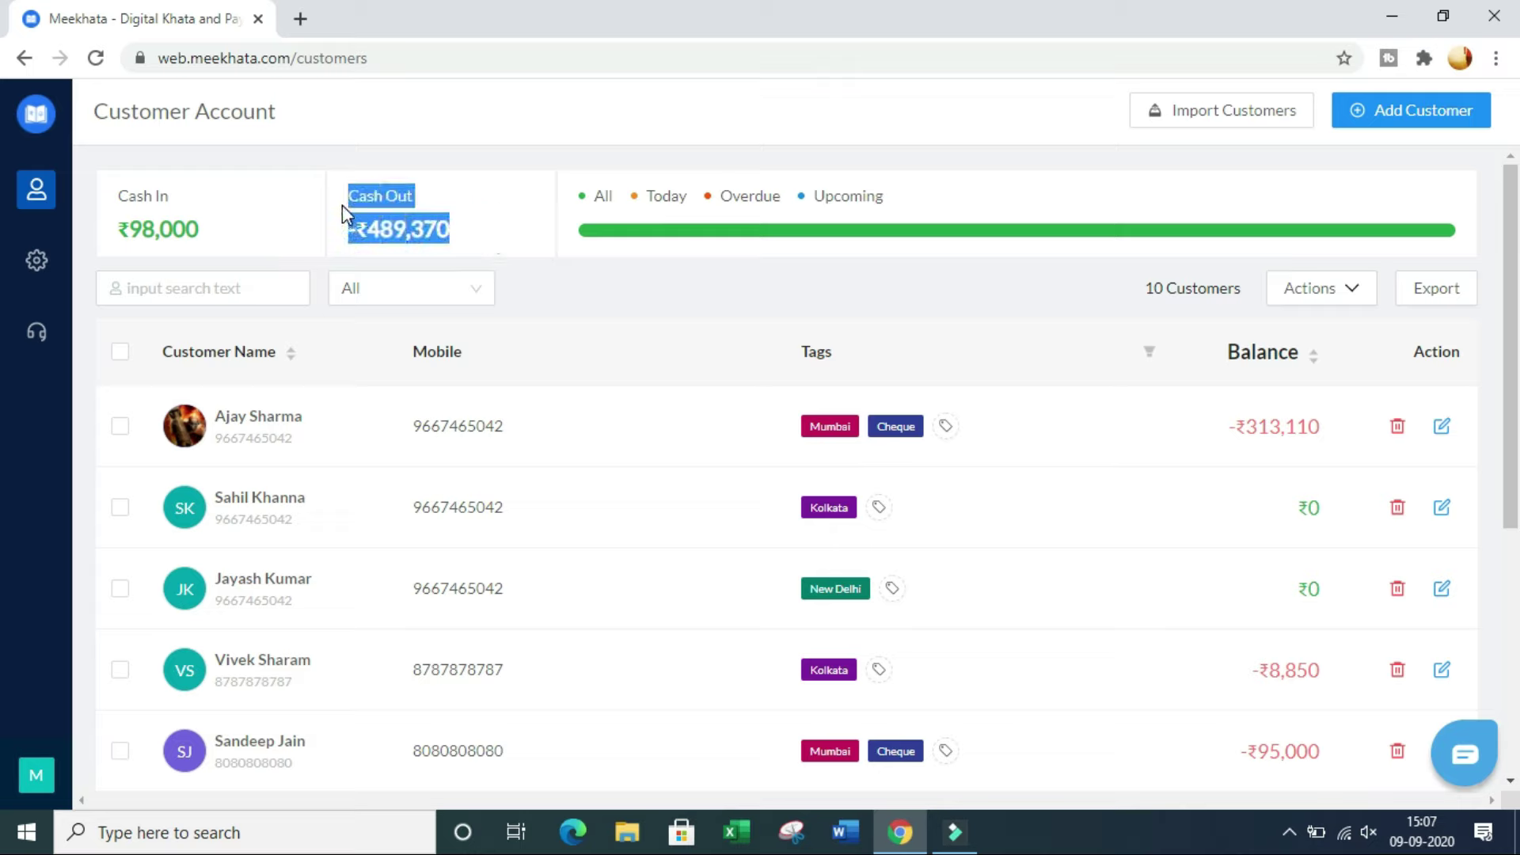
left_click(505, 211)
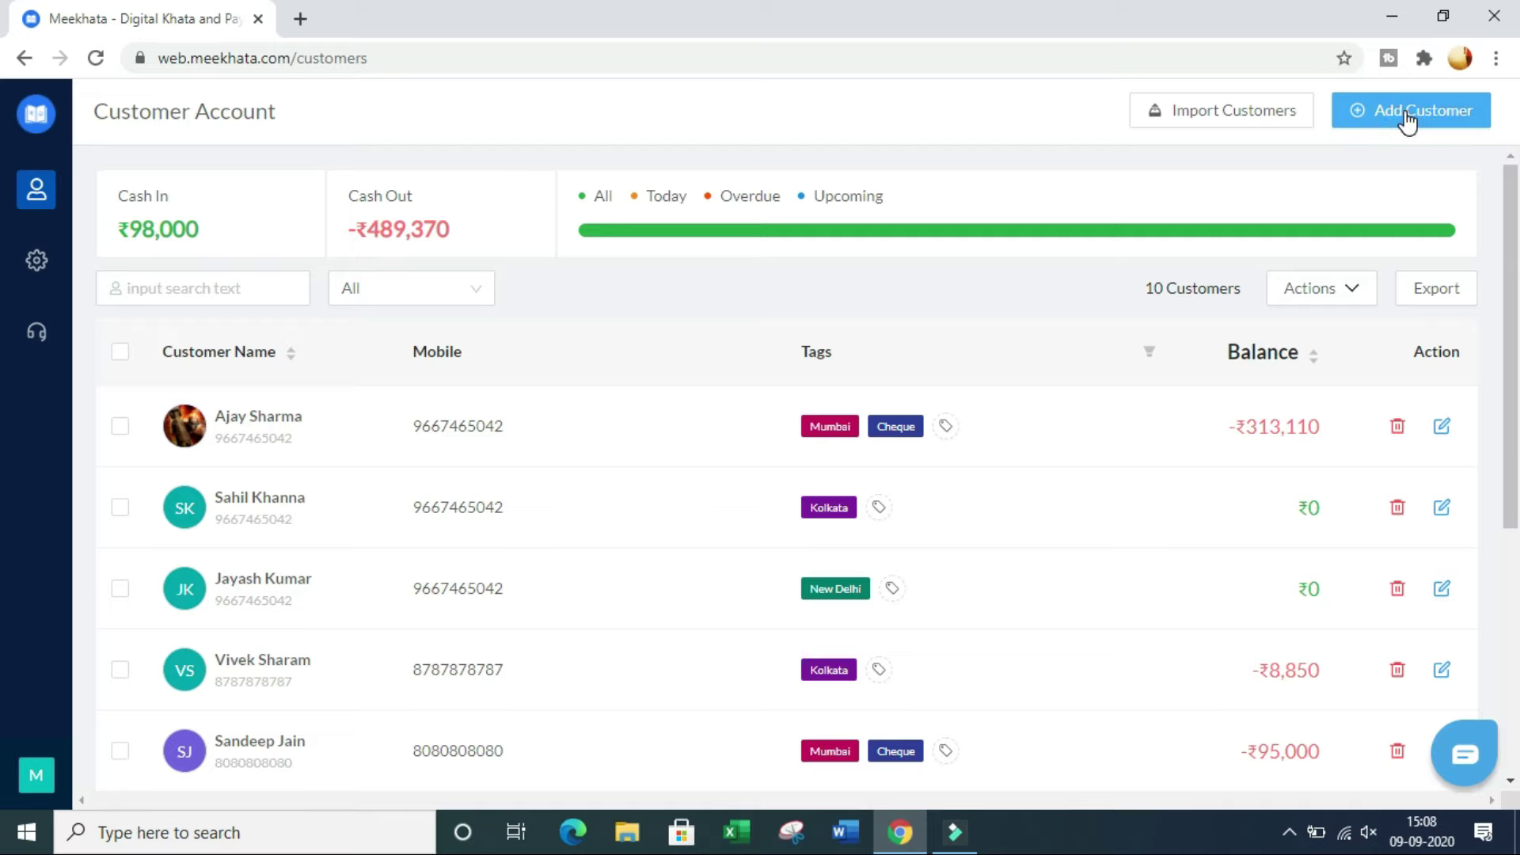
Step: Open Add Customer, visit the Email, GST Number and LOAN NO. fields, then close it empty
left_click(1406, 119)
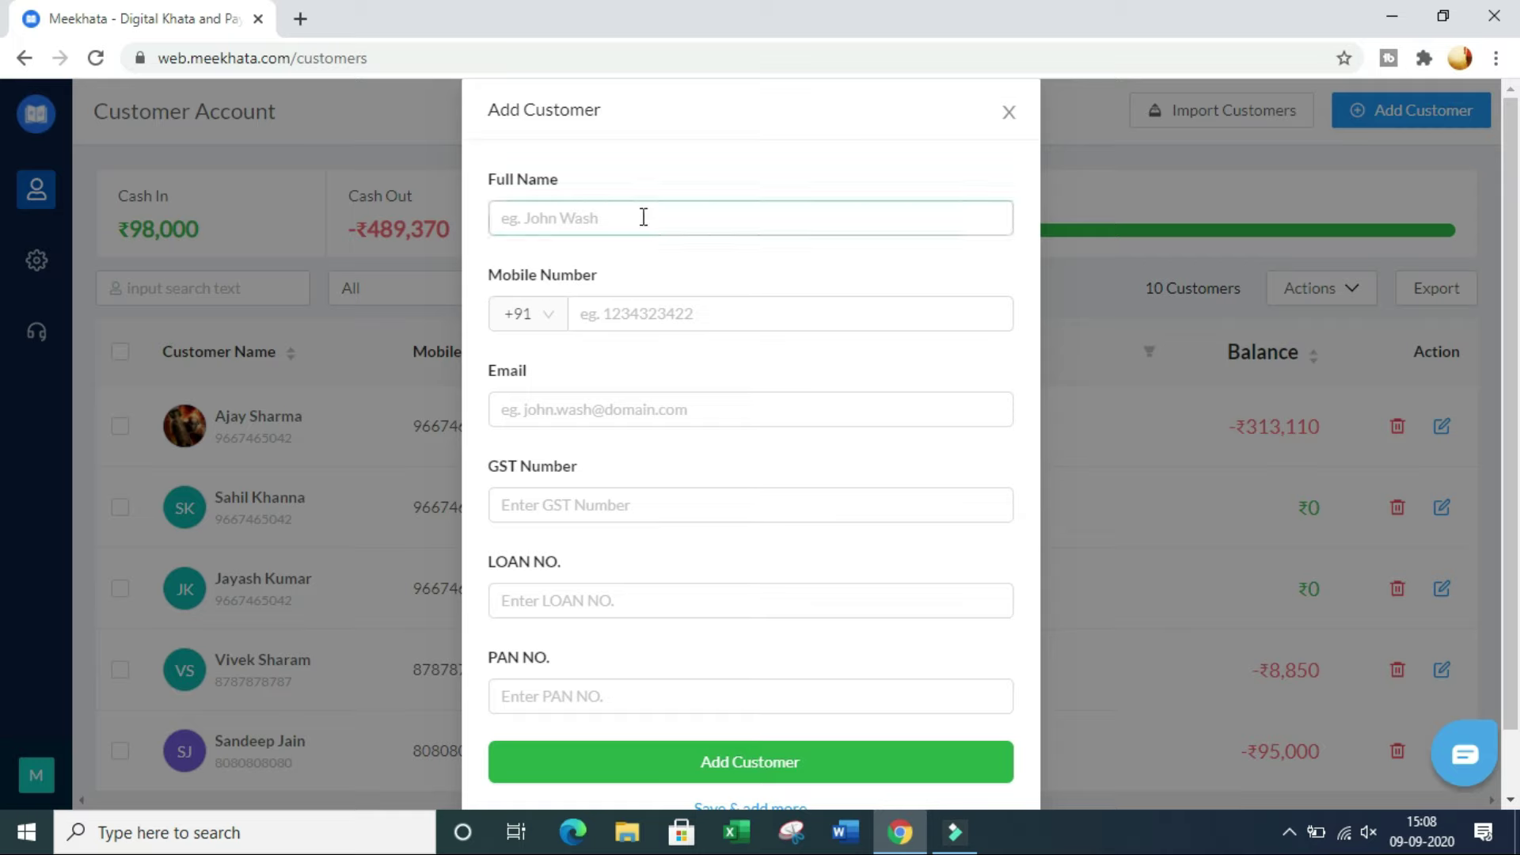
left_click(628, 409)
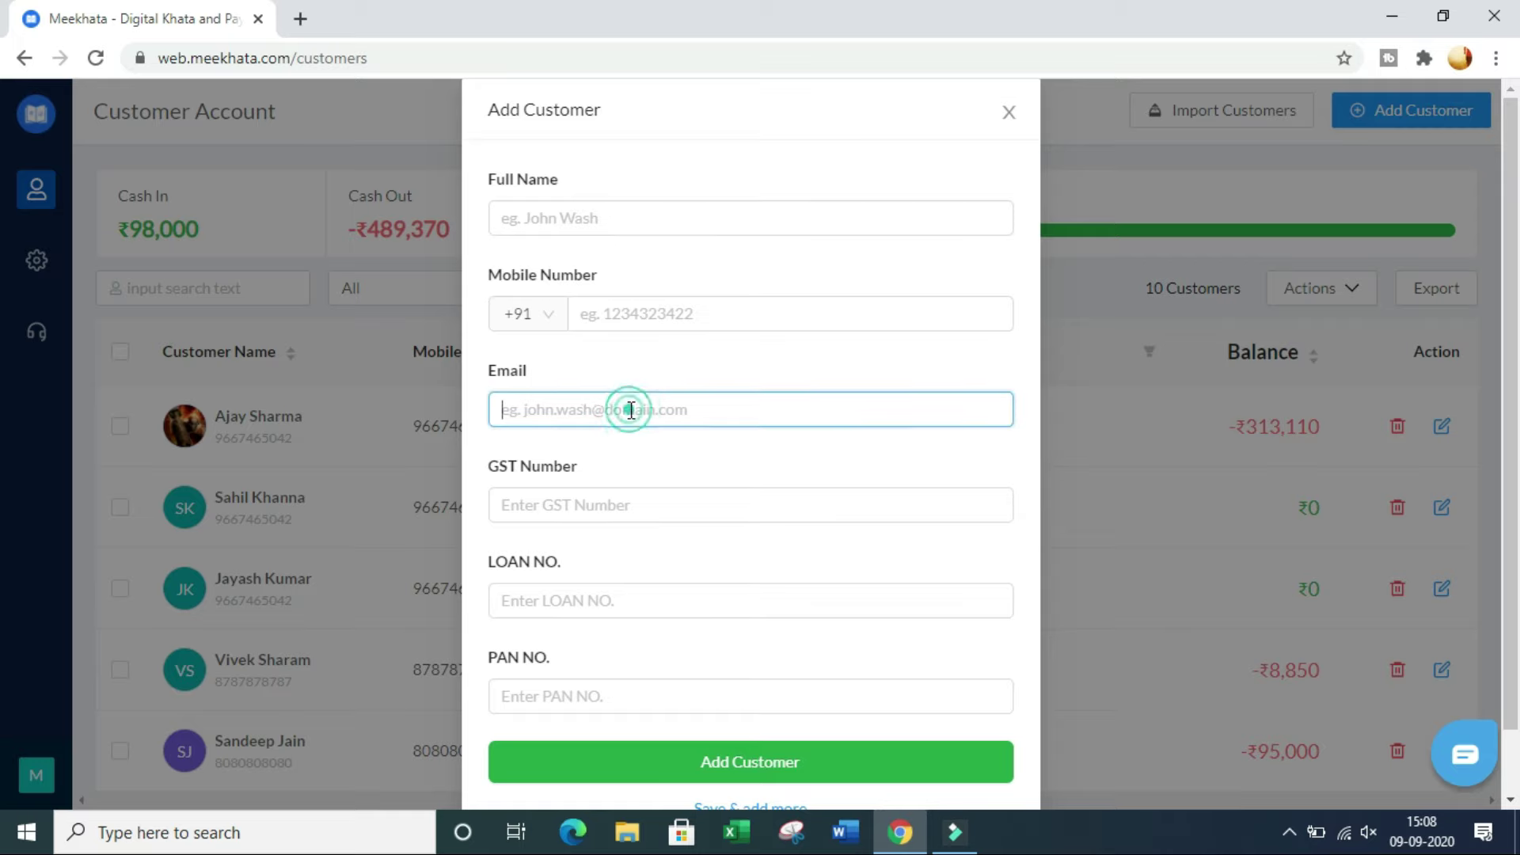
left_click(634, 504)
left_click(622, 600)
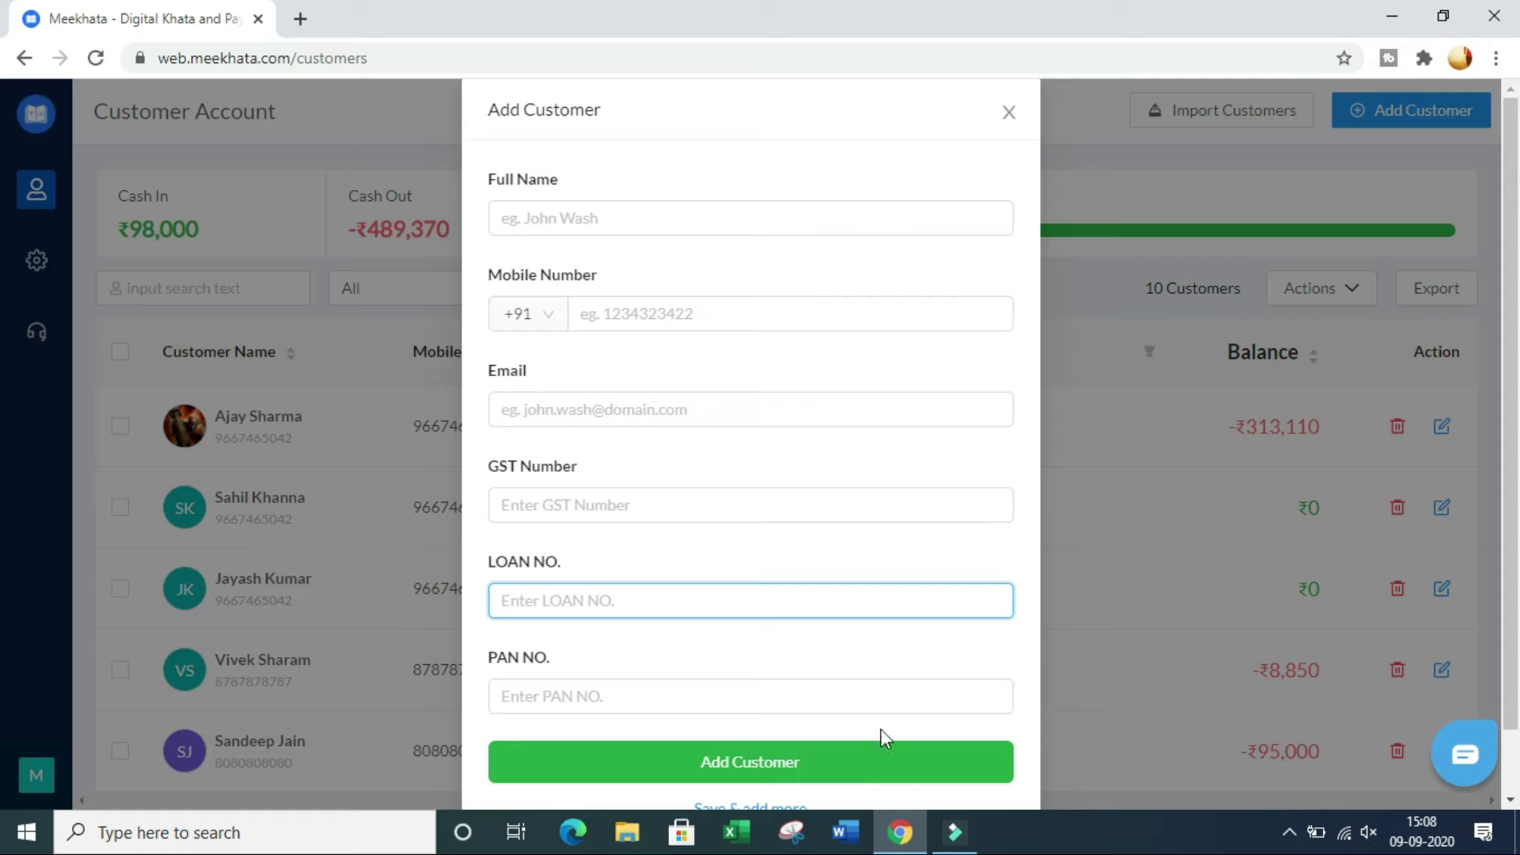
left_click(1010, 112)
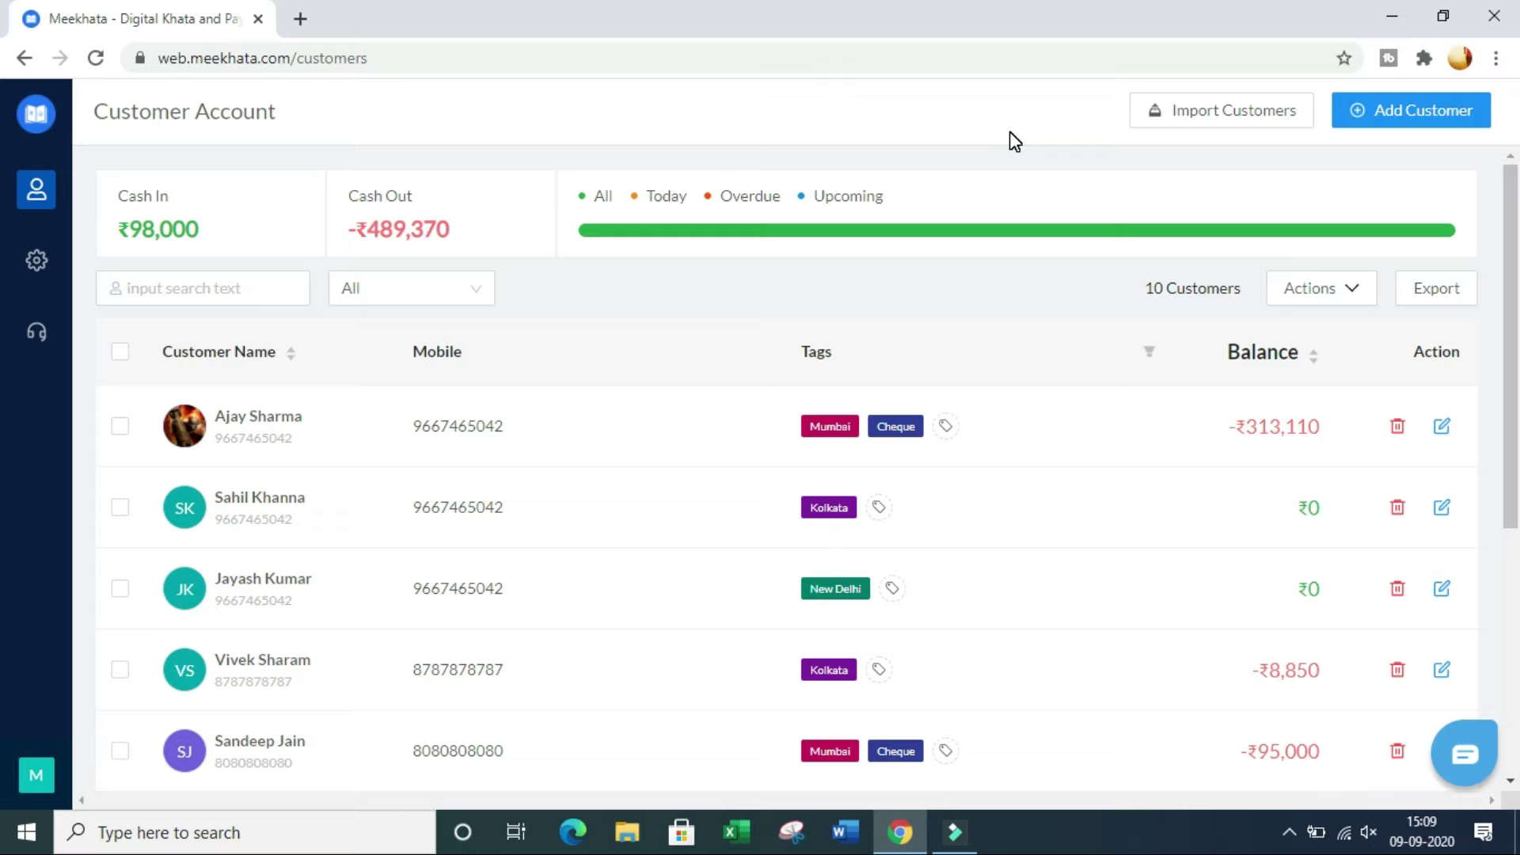
Step: Download the sample CSV from Import Customers and open mk_customers_bulk (3)
left_click(1226, 116)
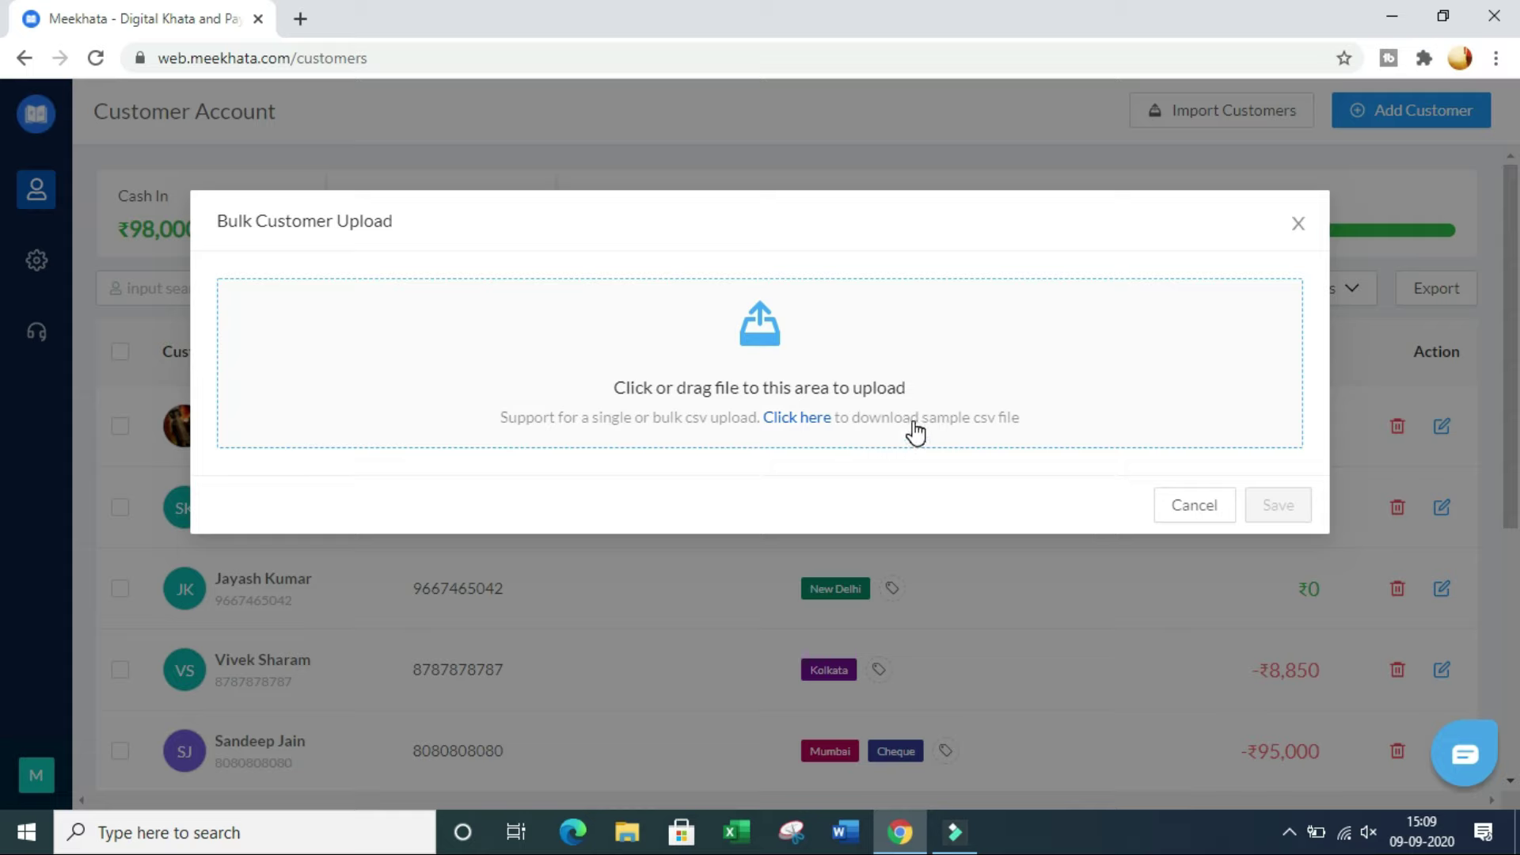
left_click(813, 419)
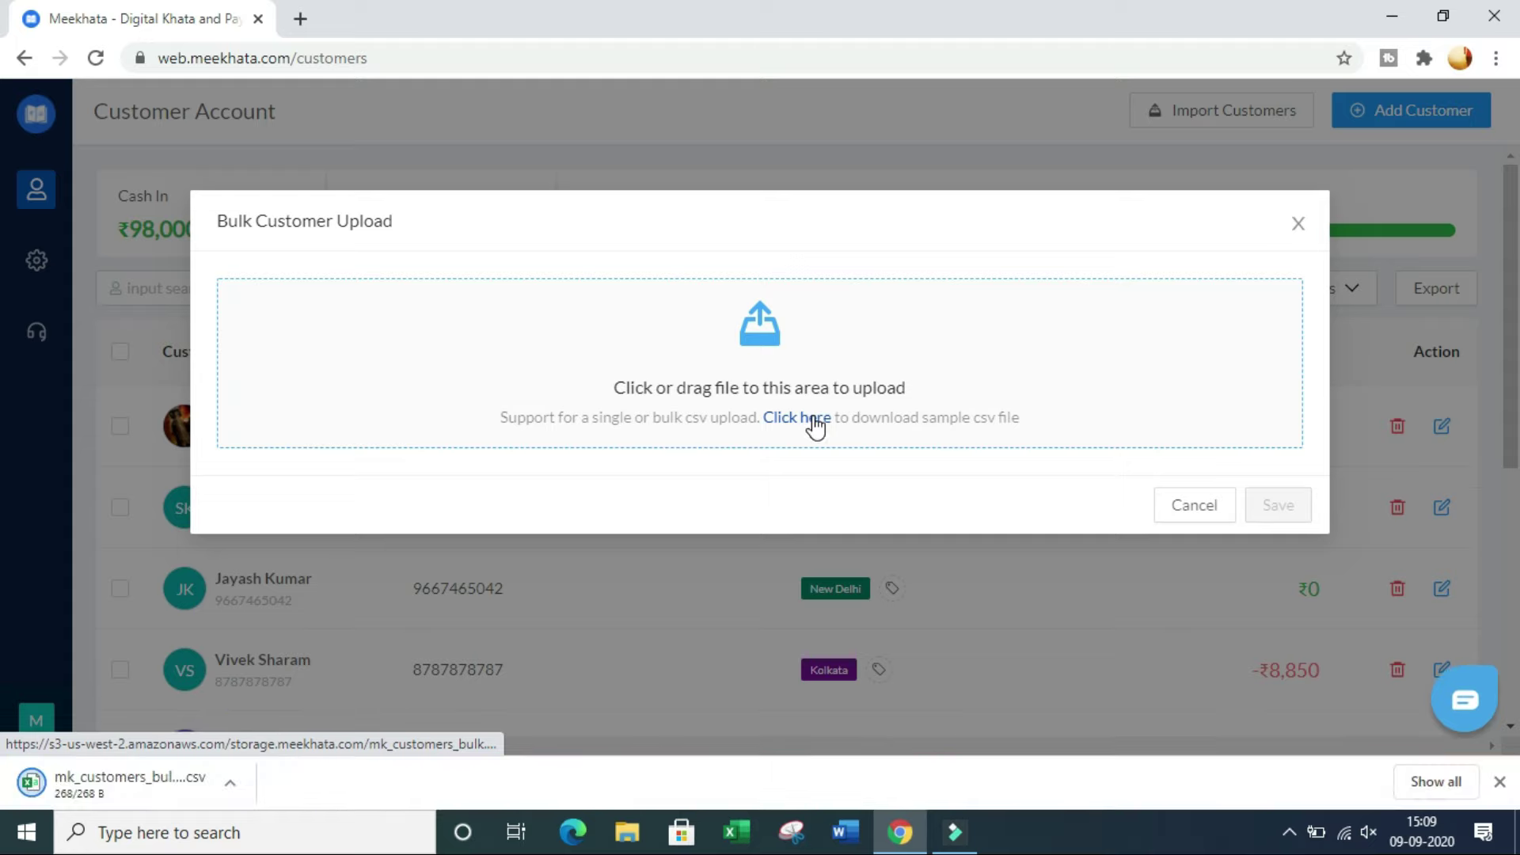
left_click(156, 790)
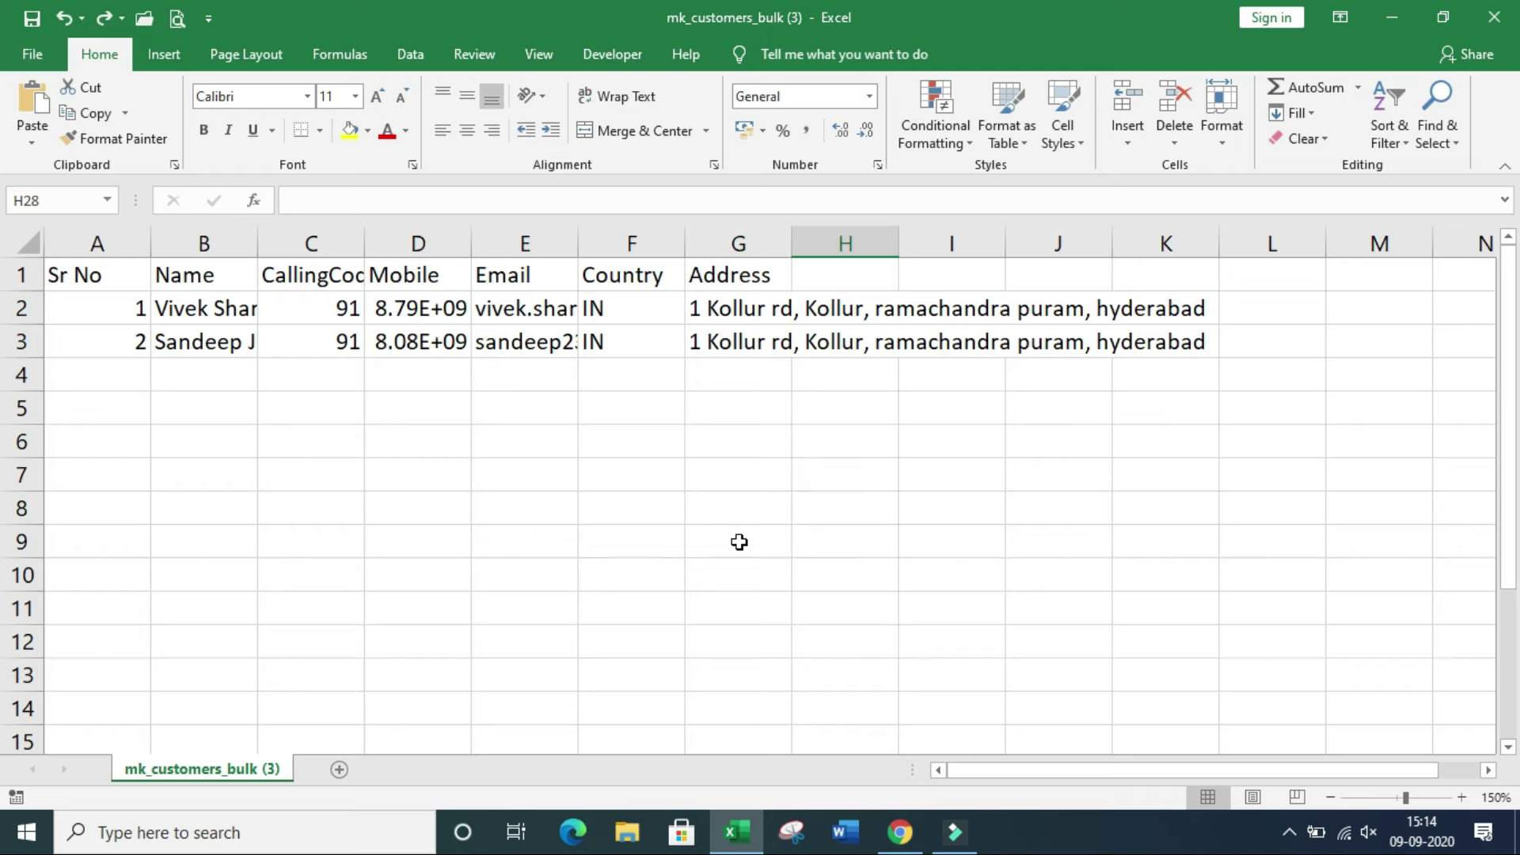
Step: Auto-fit every column of the sample sheet to its contents
left_click(526, 240)
left_click(634, 240)
left_click(754, 236)
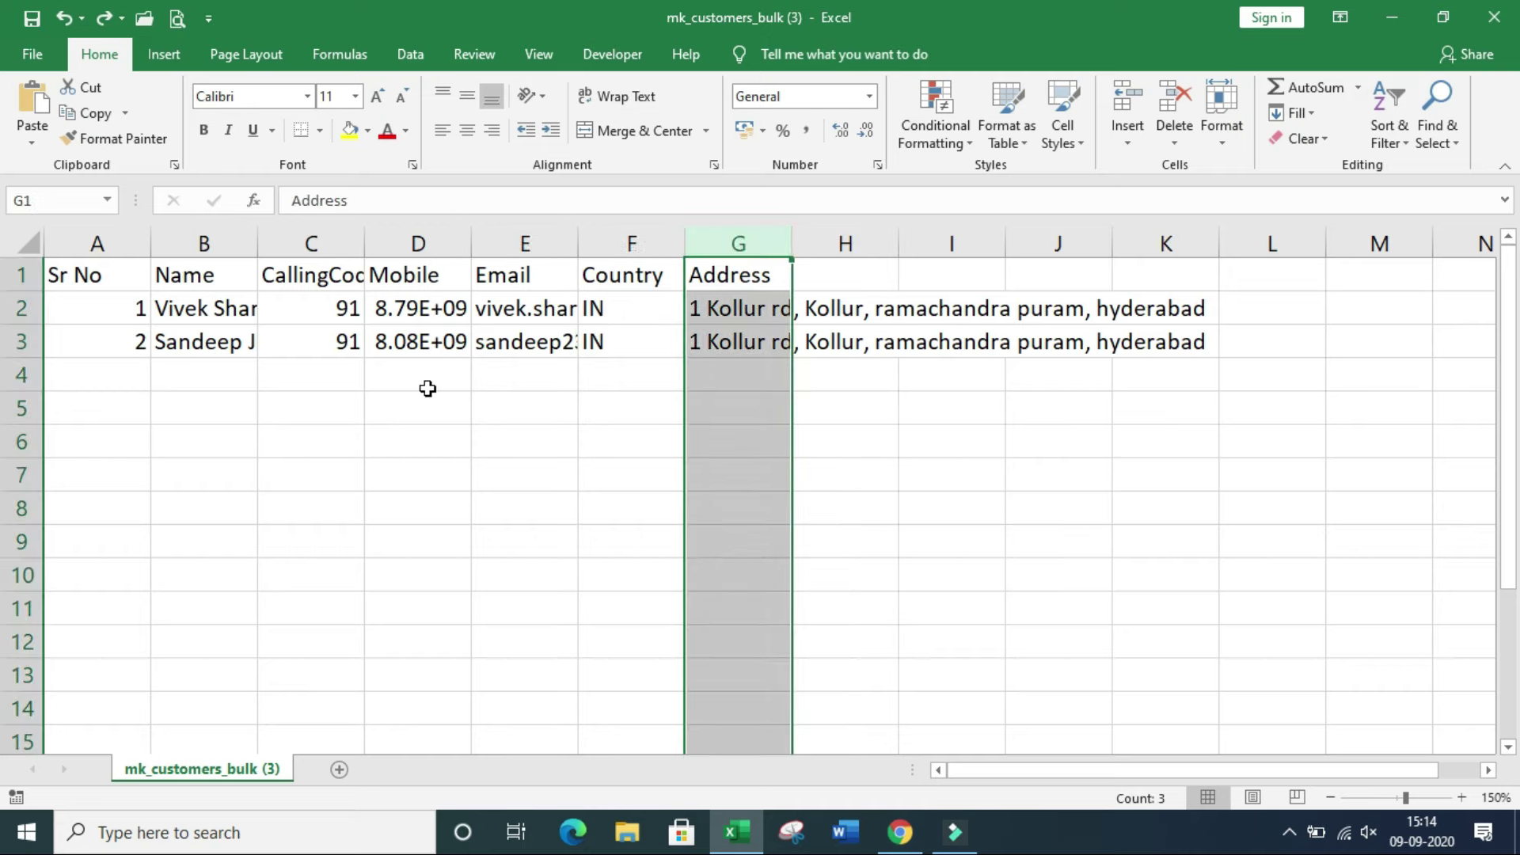
left_click(29, 247)
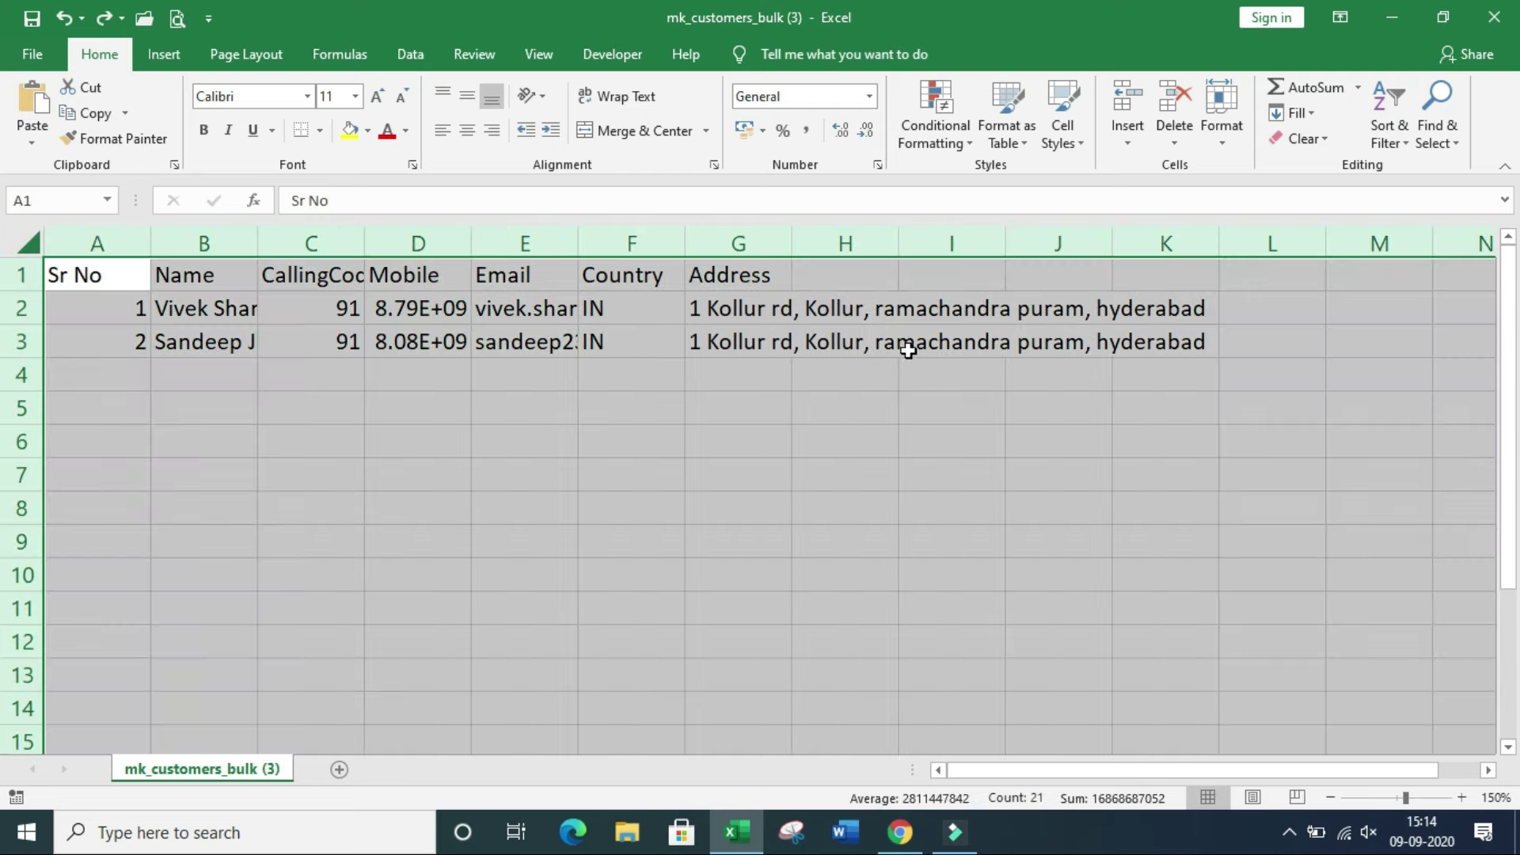
double_click(472, 241)
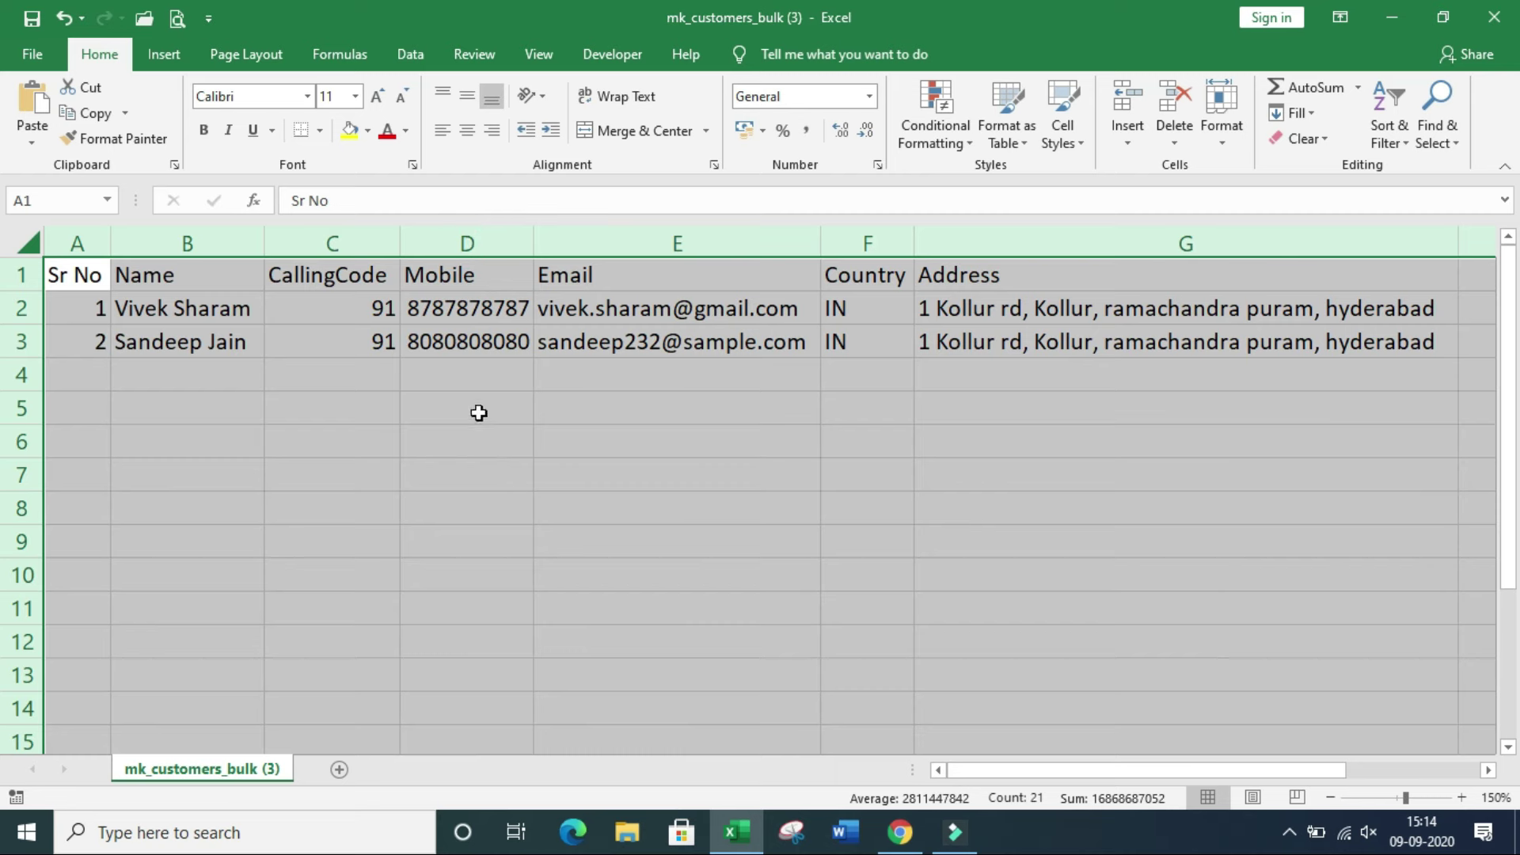
left_click(177, 395)
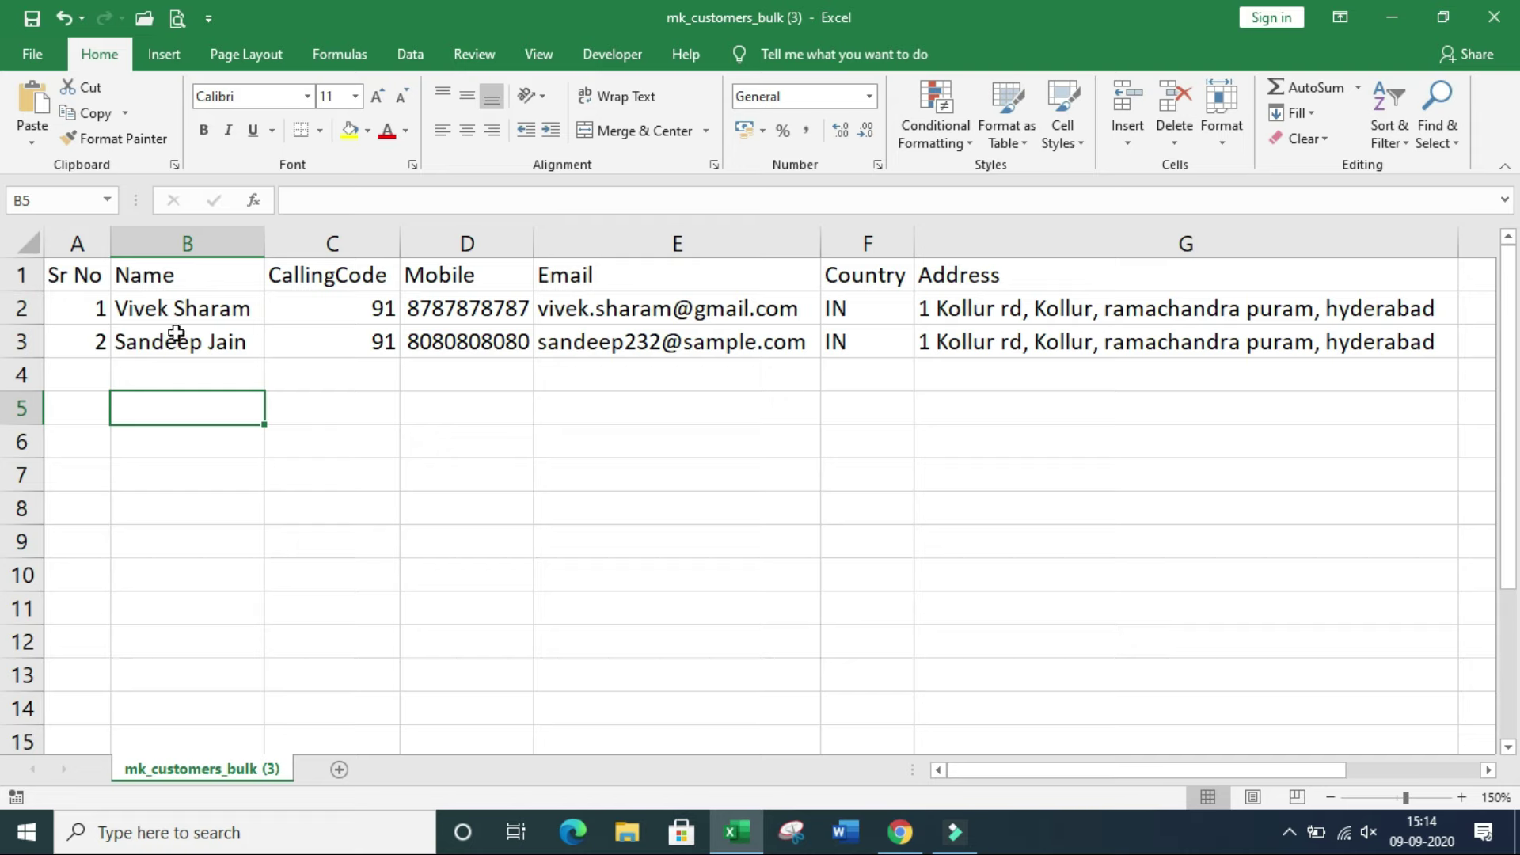
Step: Check the Name, CallingCode, Mobile, Email, Country and Address columns and pick the first empty row
left_click(189, 243)
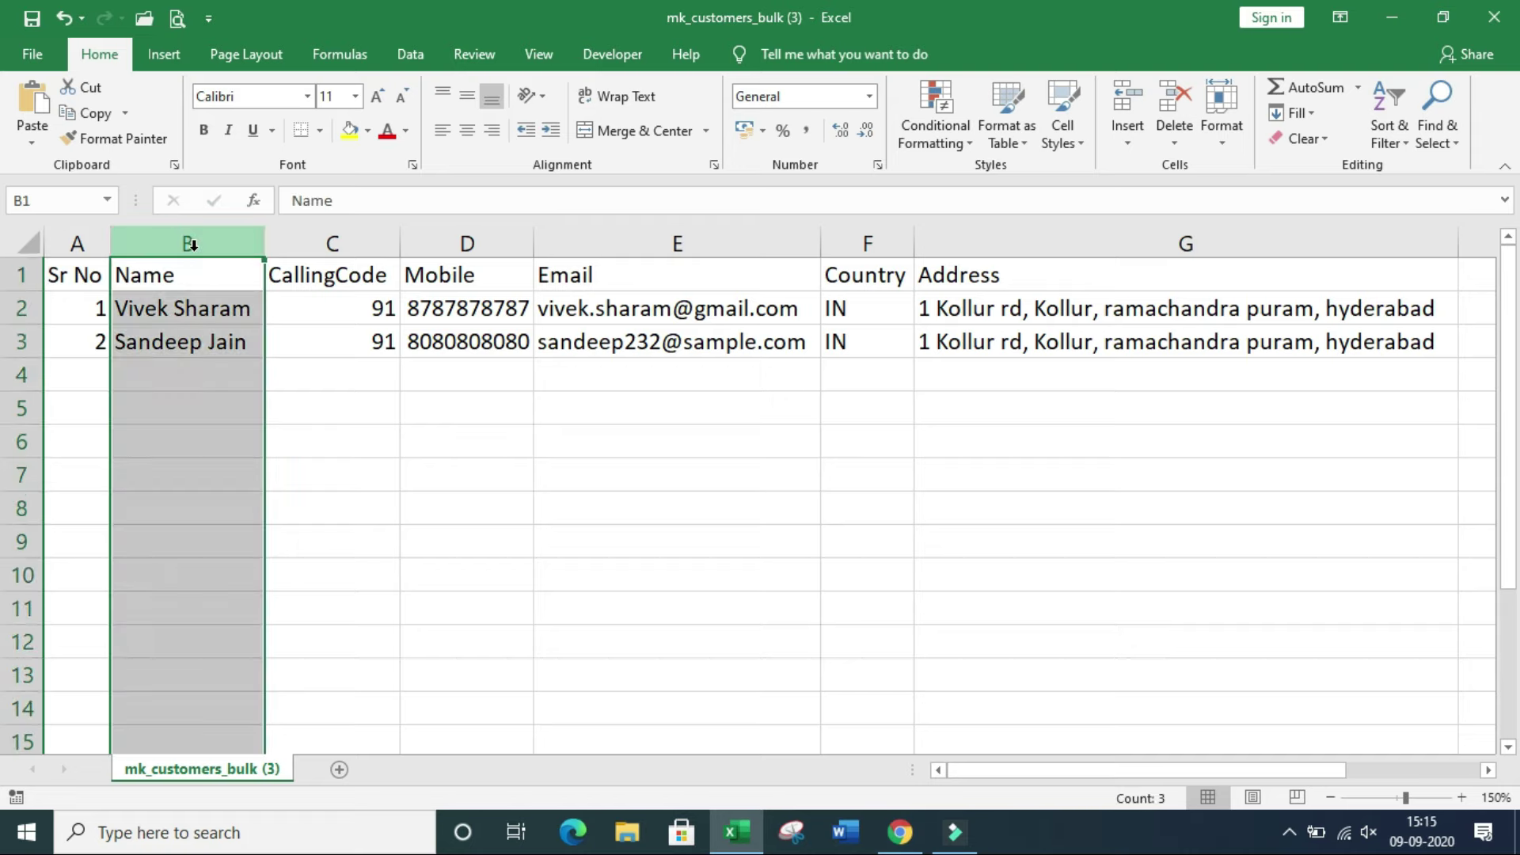
left_click(353, 240)
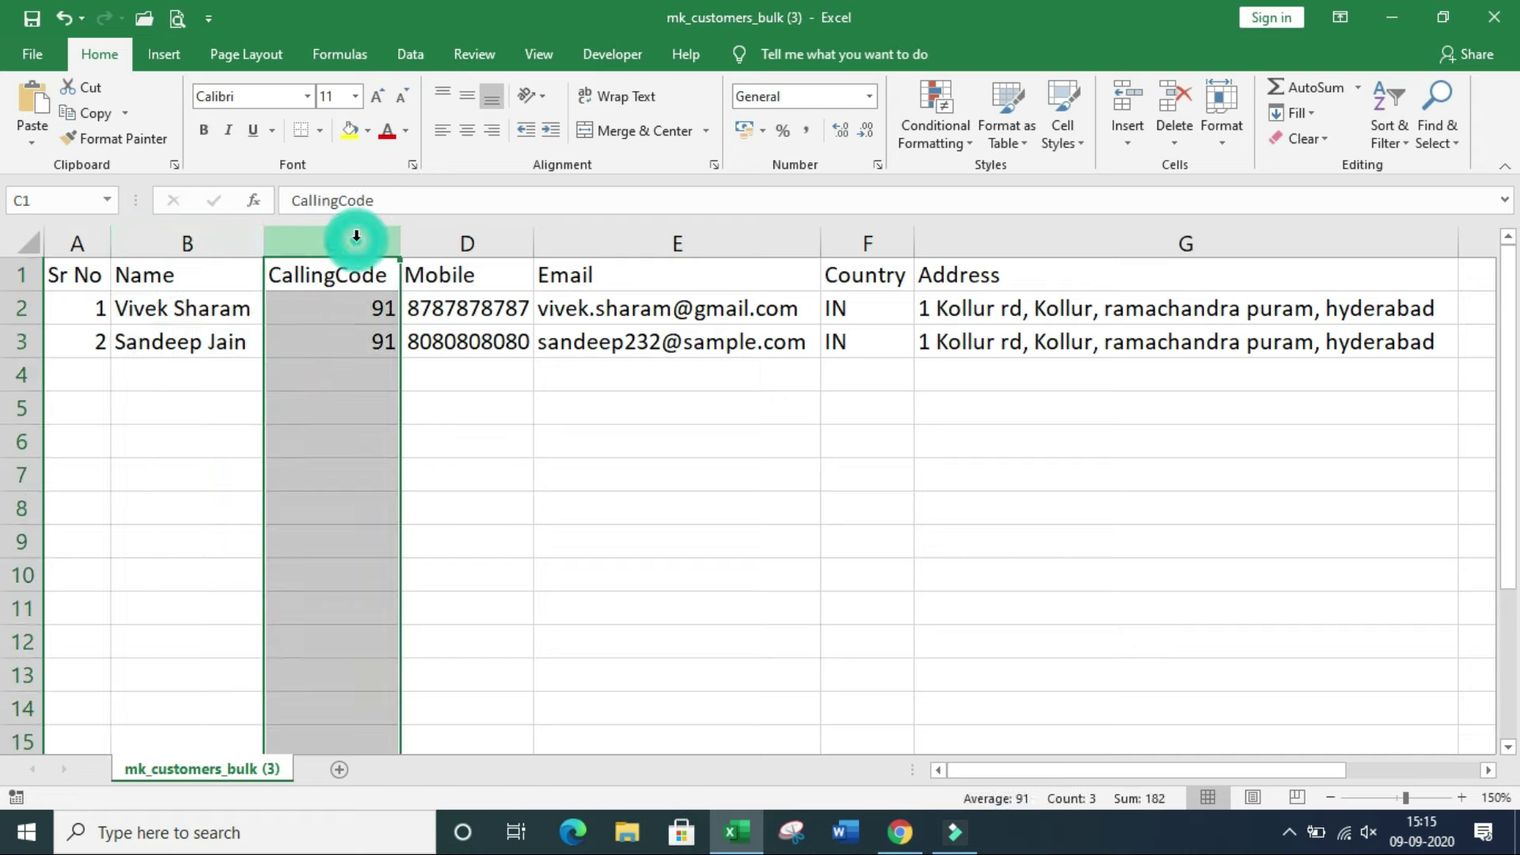
left_click_drag(344, 407, 343, 420)
left_click(343, 420)
left_click(475, 243)
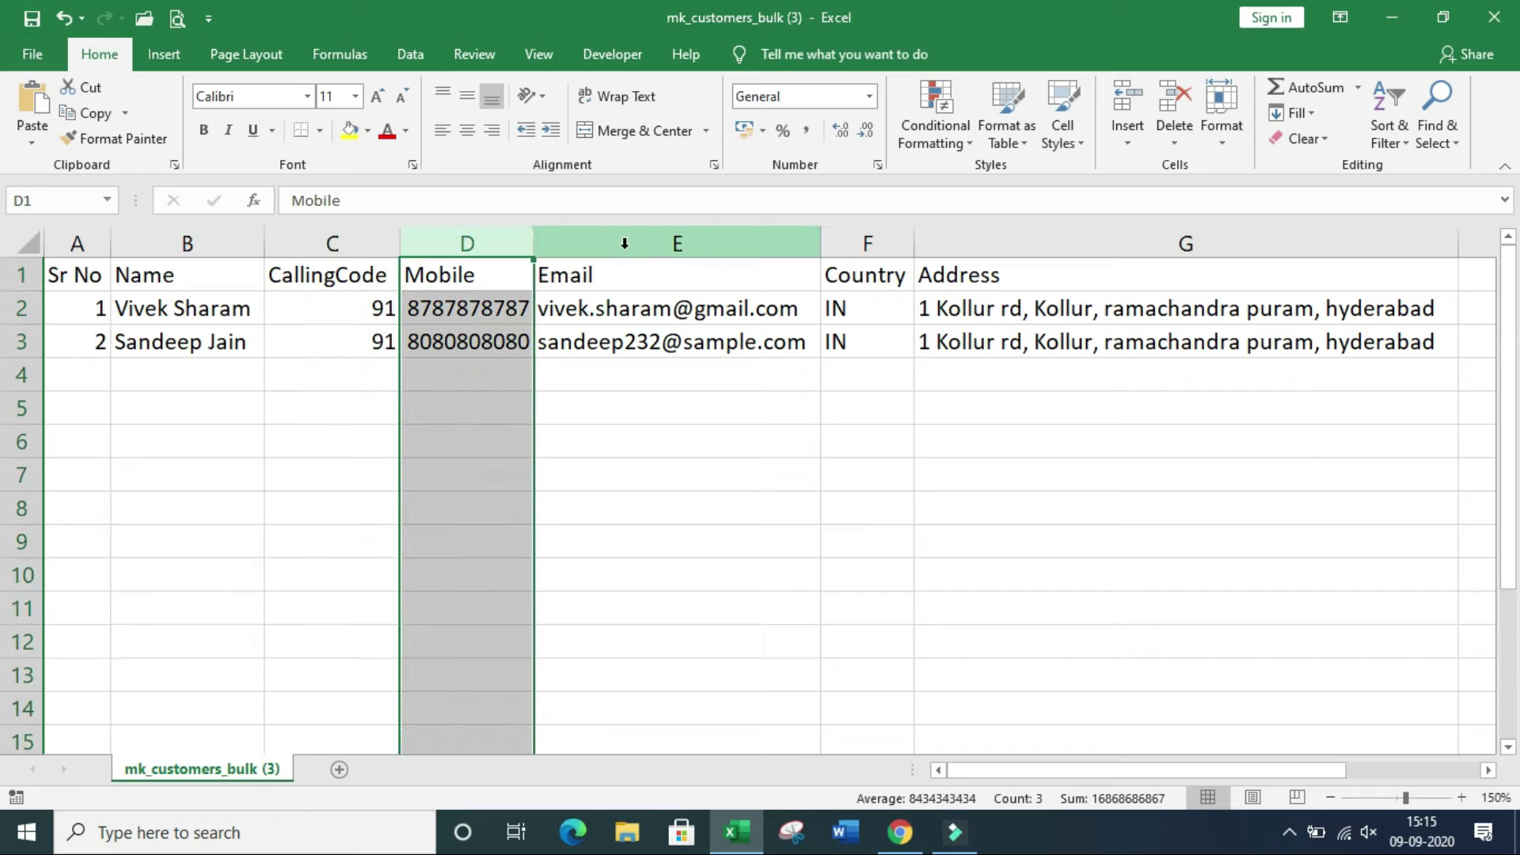
left_click(625, 243)
left_click(851, 239)
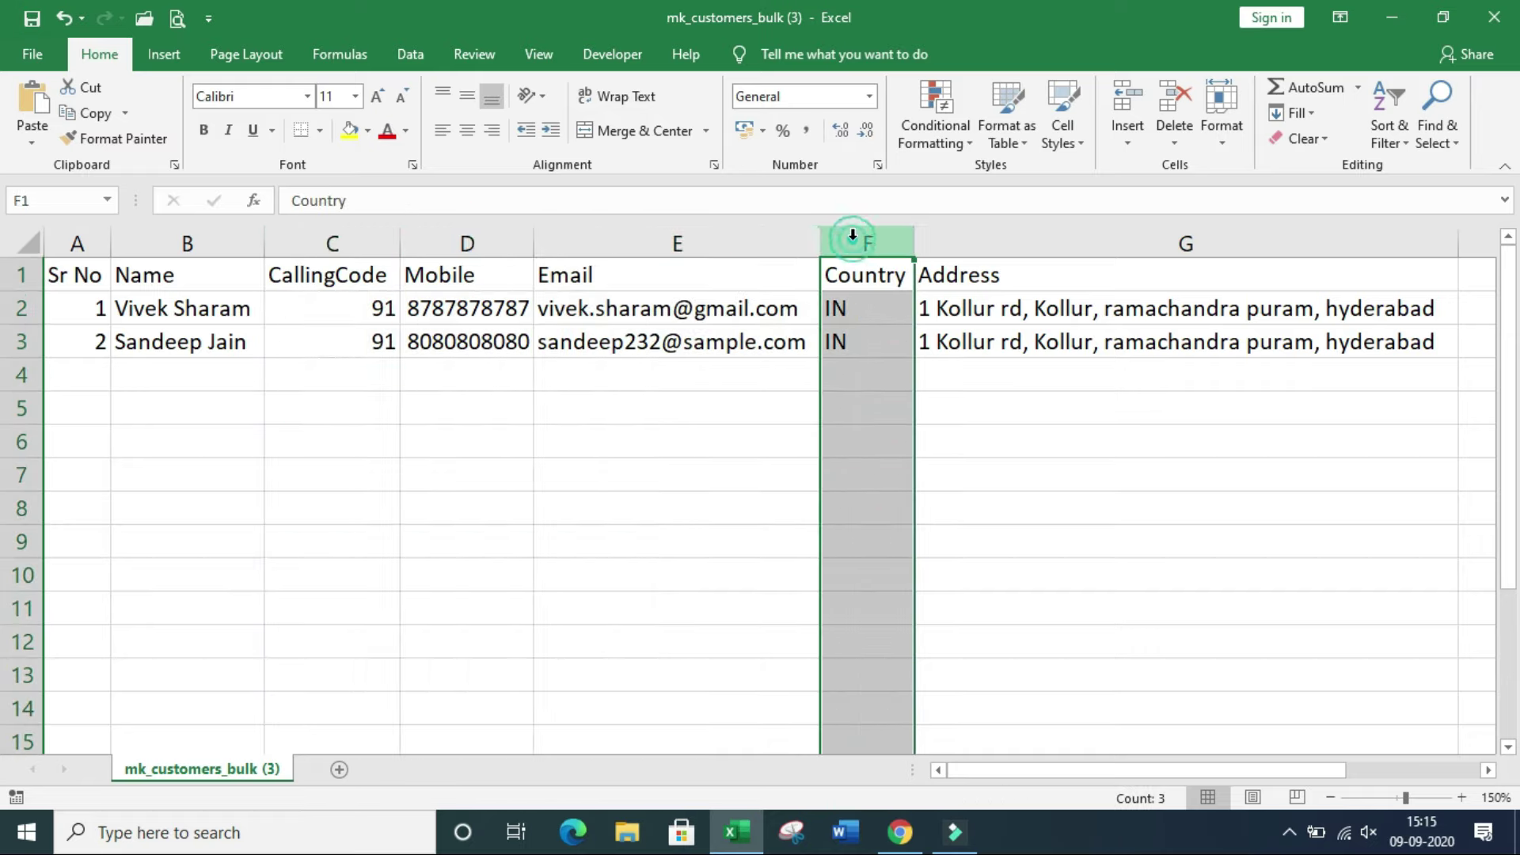
left_click(852, 298)
left_click_drag(863, 365, 855, 631)
left_click(1035, 432)
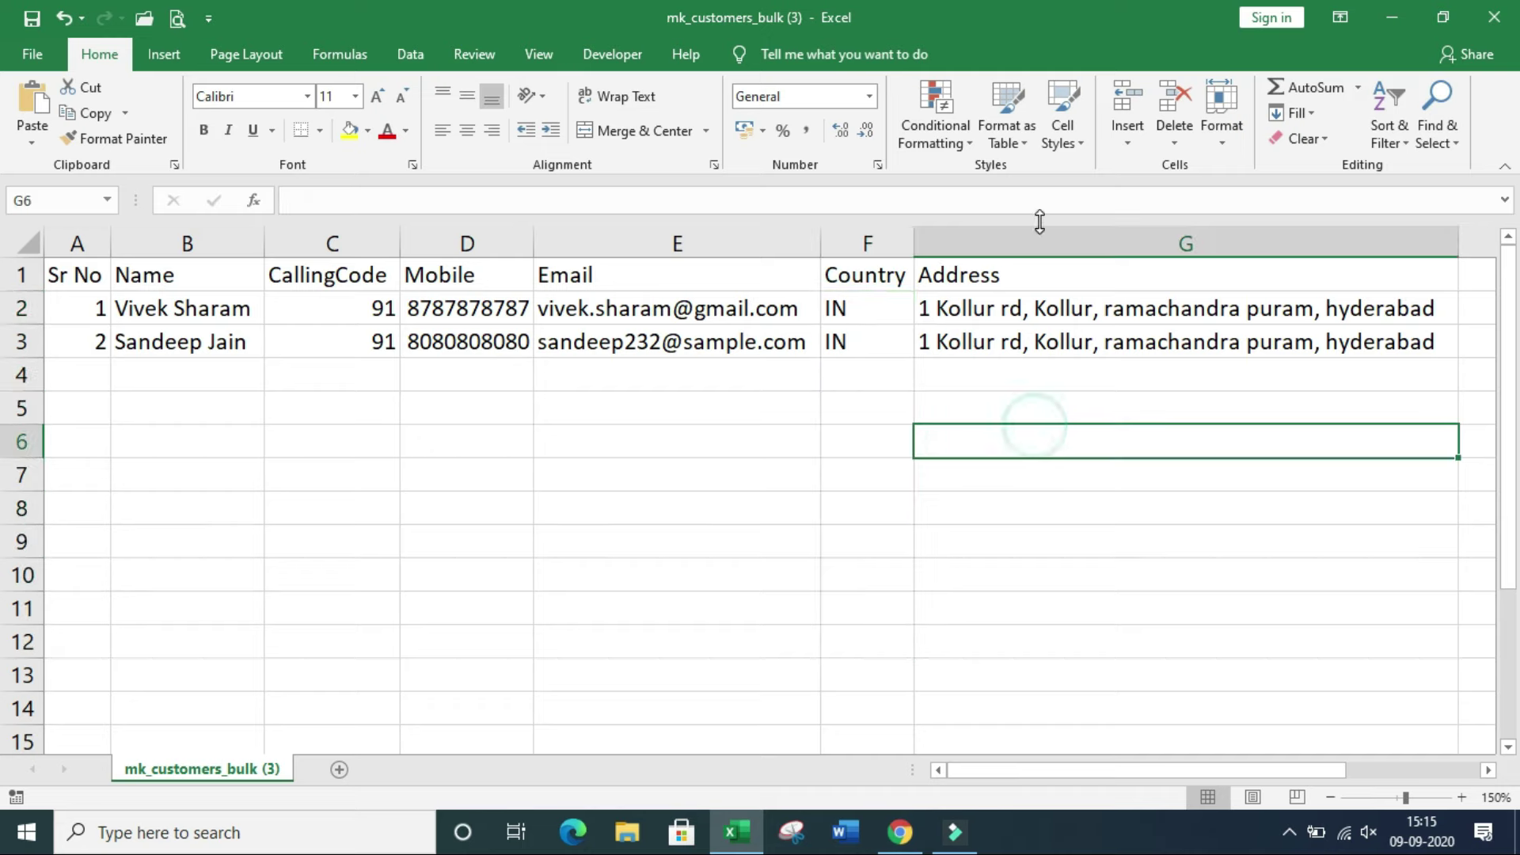
left_click(1040, 232)
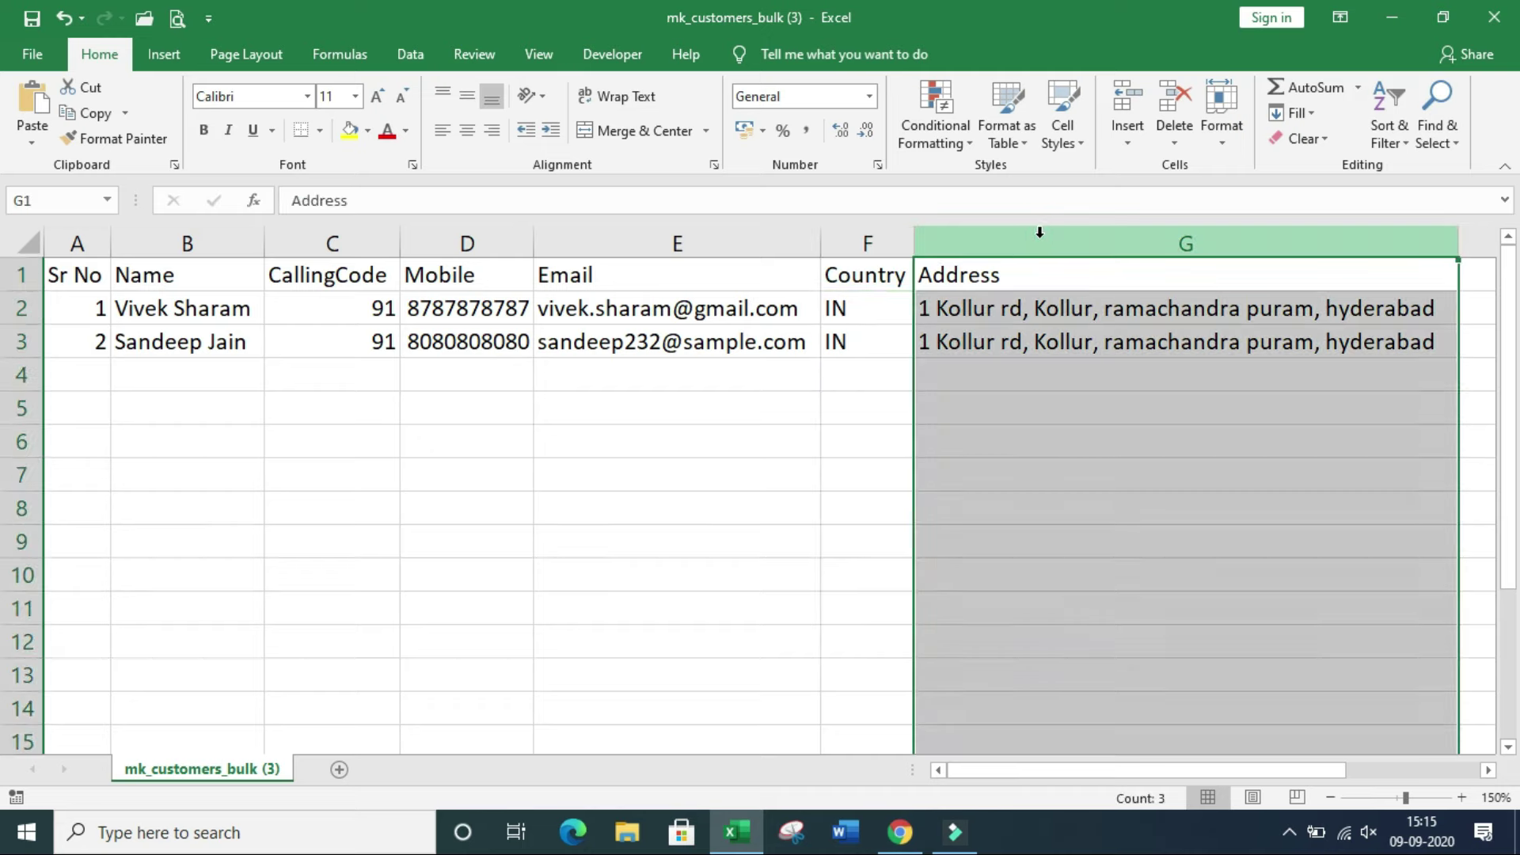
left_click(674, 377)
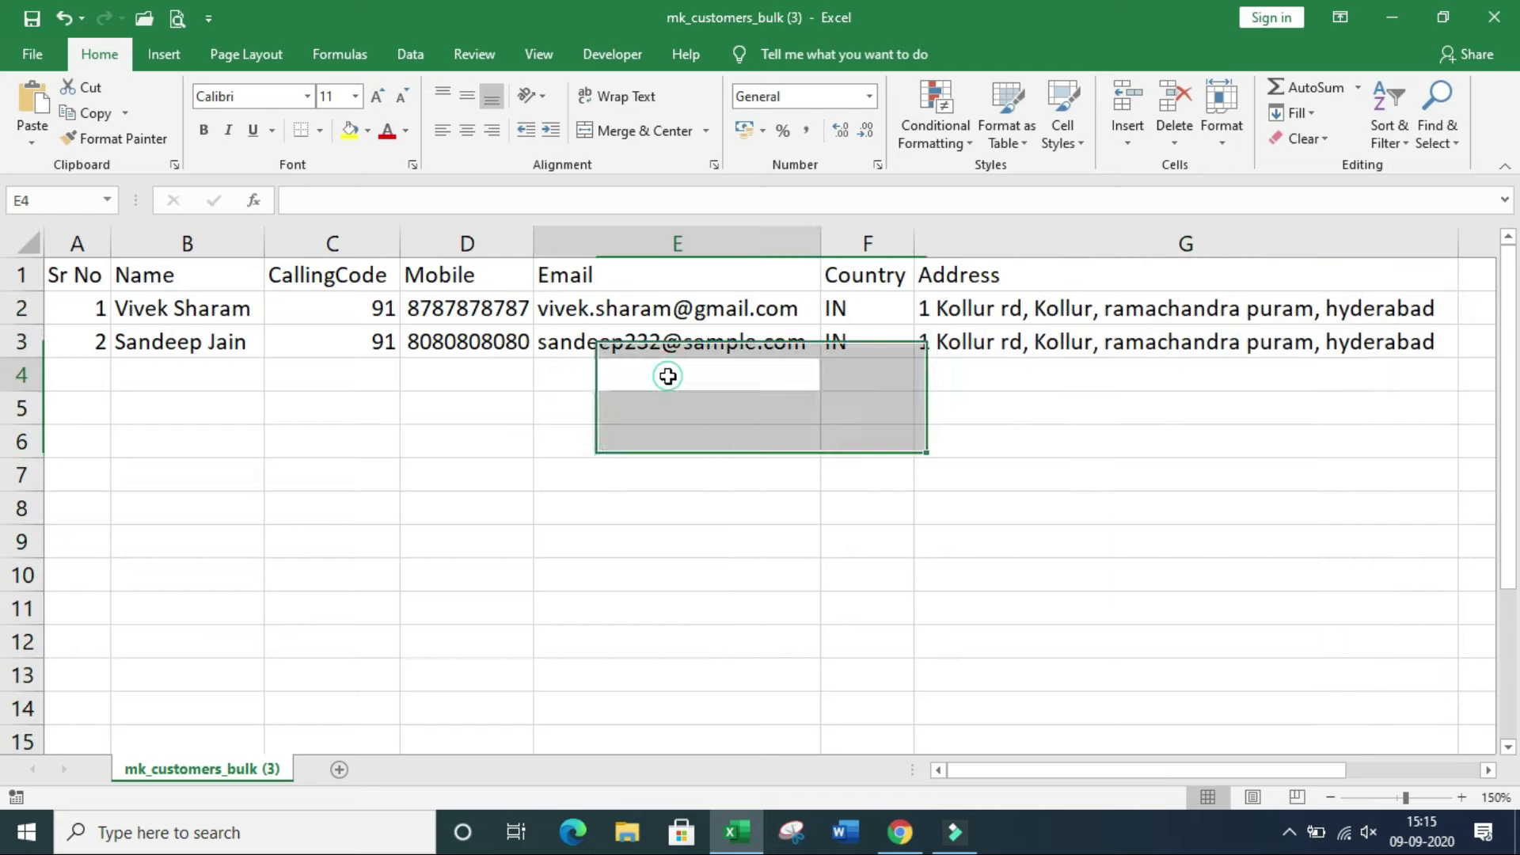
left_click(119, 375)
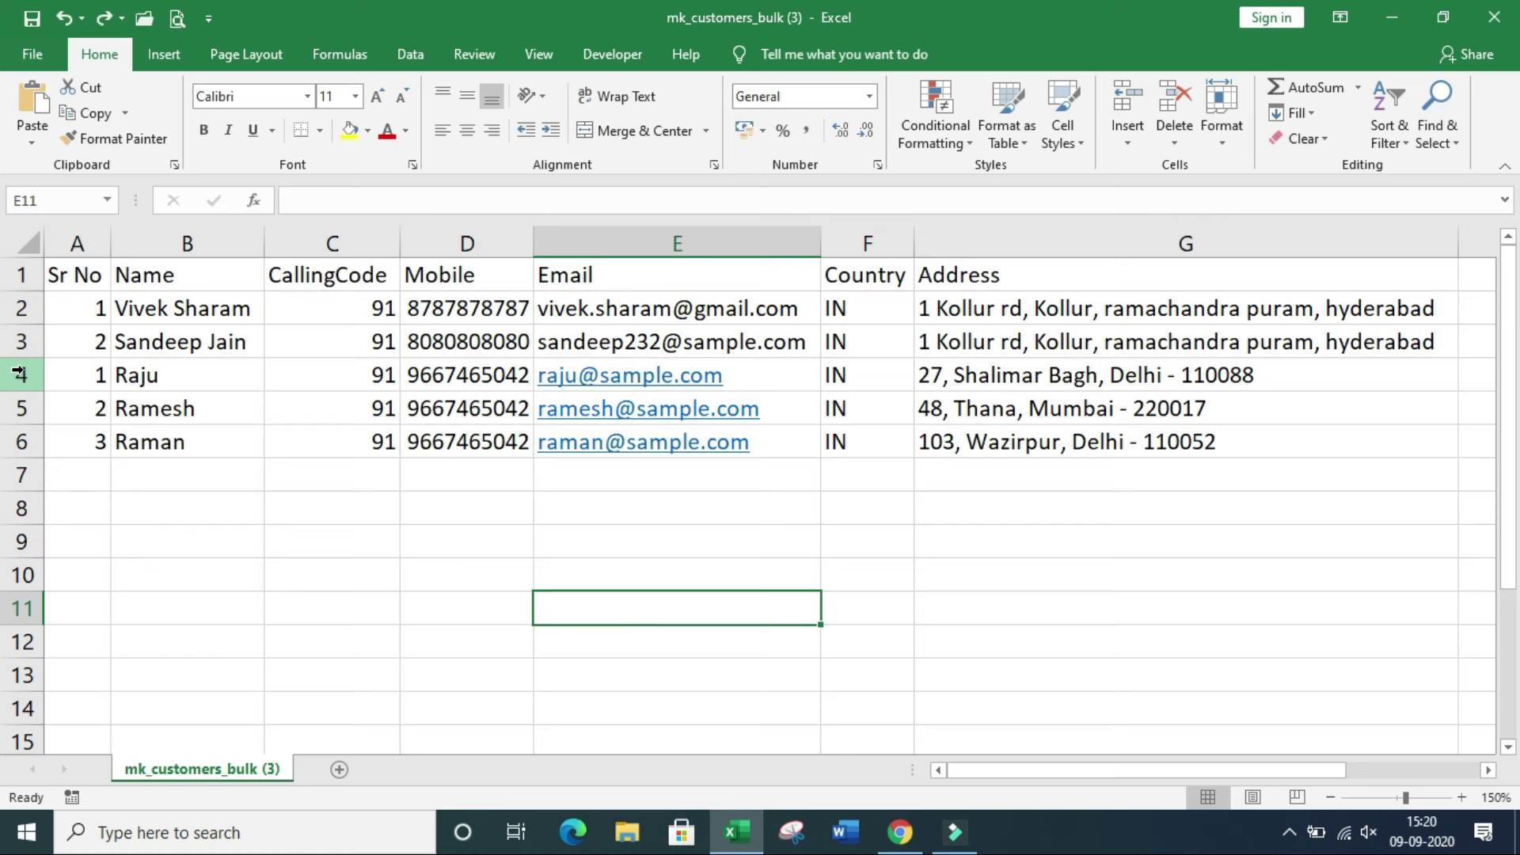
Step: Delete the two sample customer rows, leaving the three new customers
left_click_drag(19, 373, 16, 439)
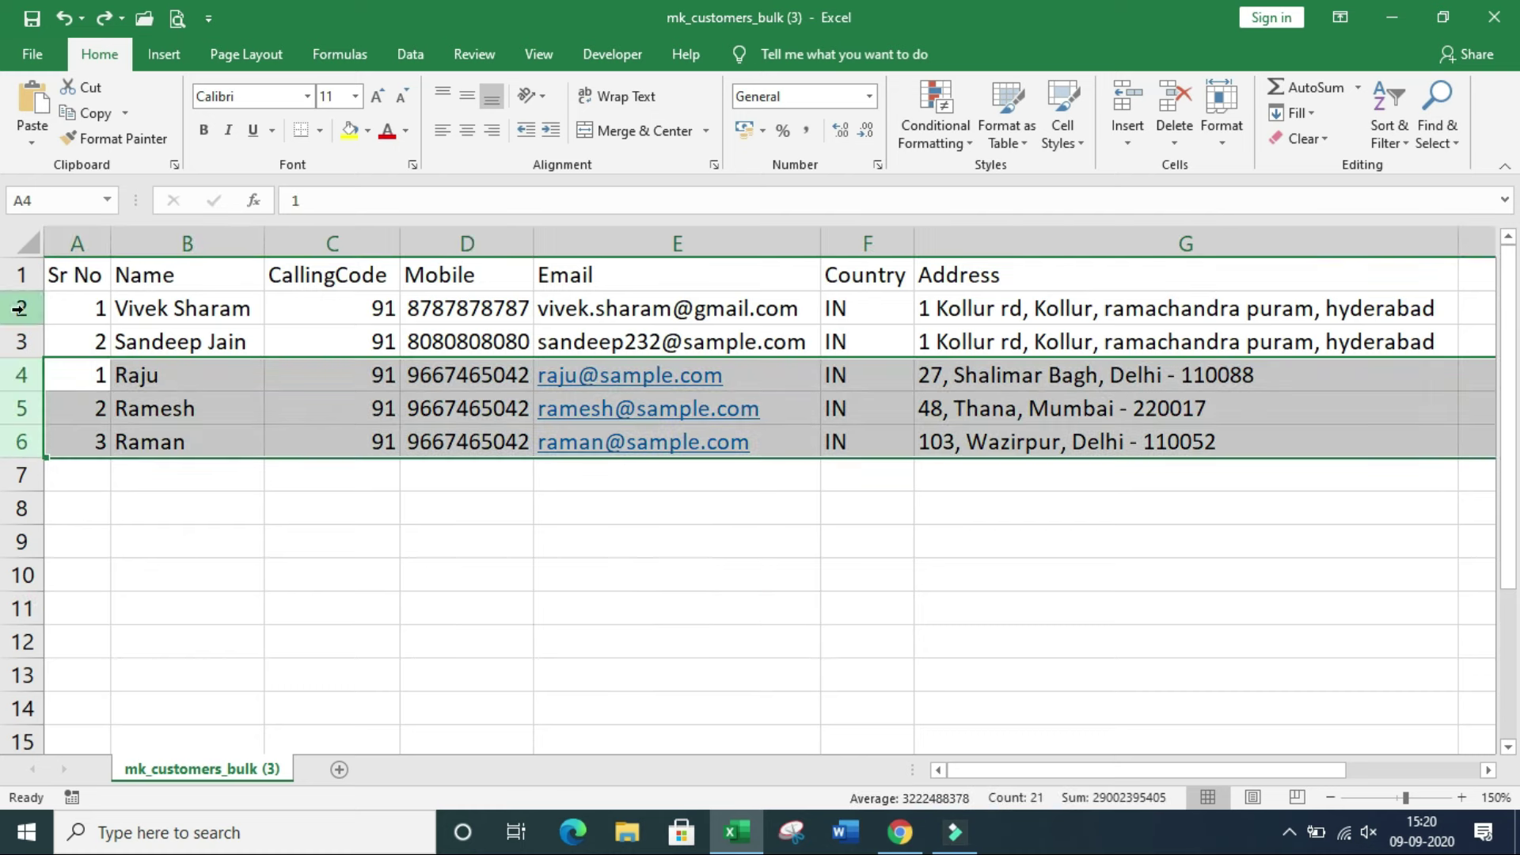
left_click_drag(20, 308, 22, 342)
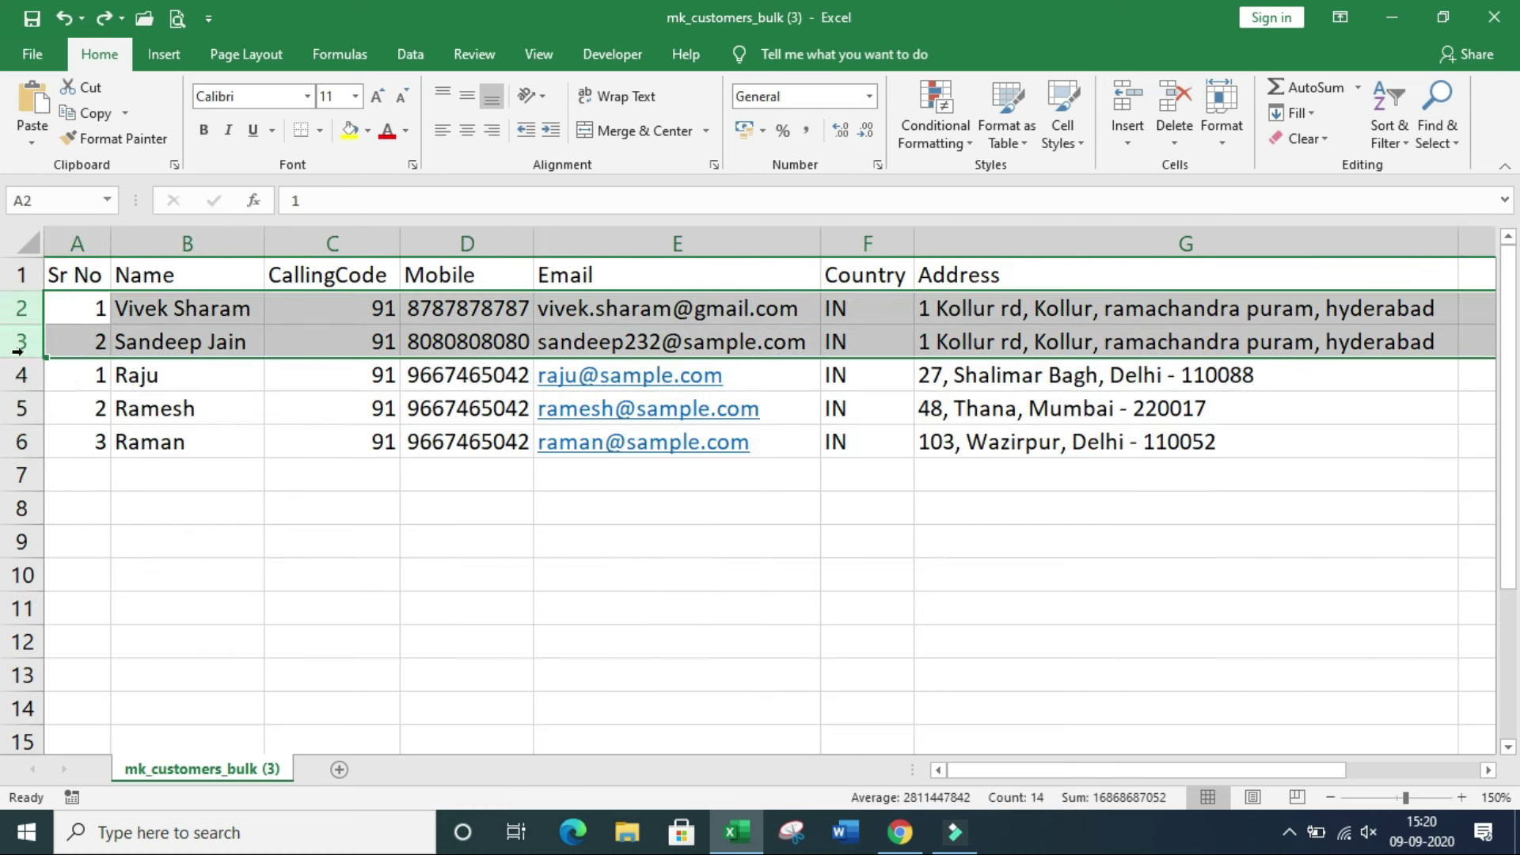
right_click(18, 327)
left_click(83, 516)
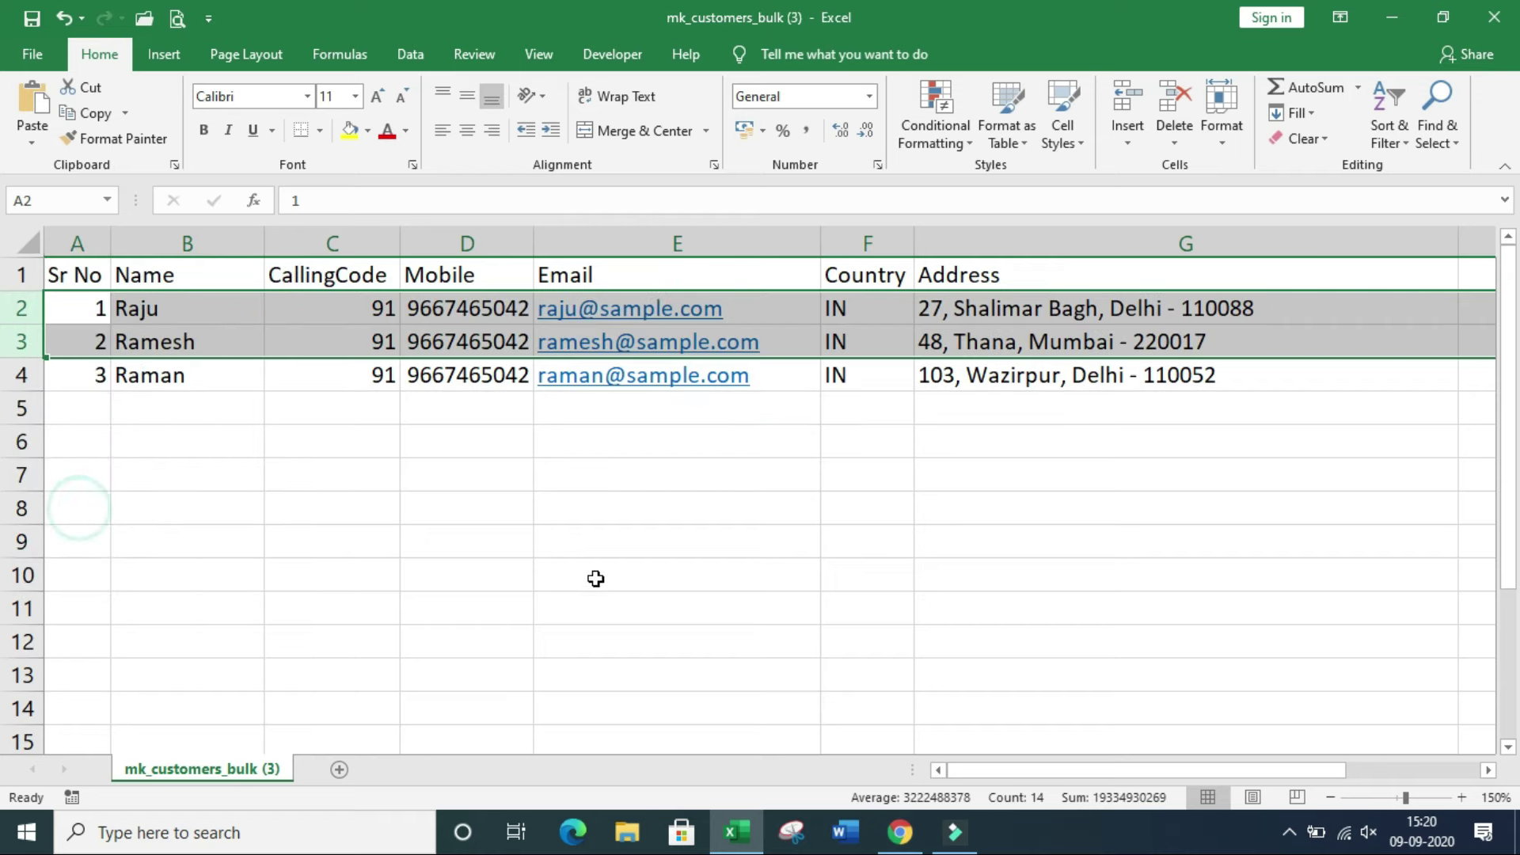
left_click(358, 397)
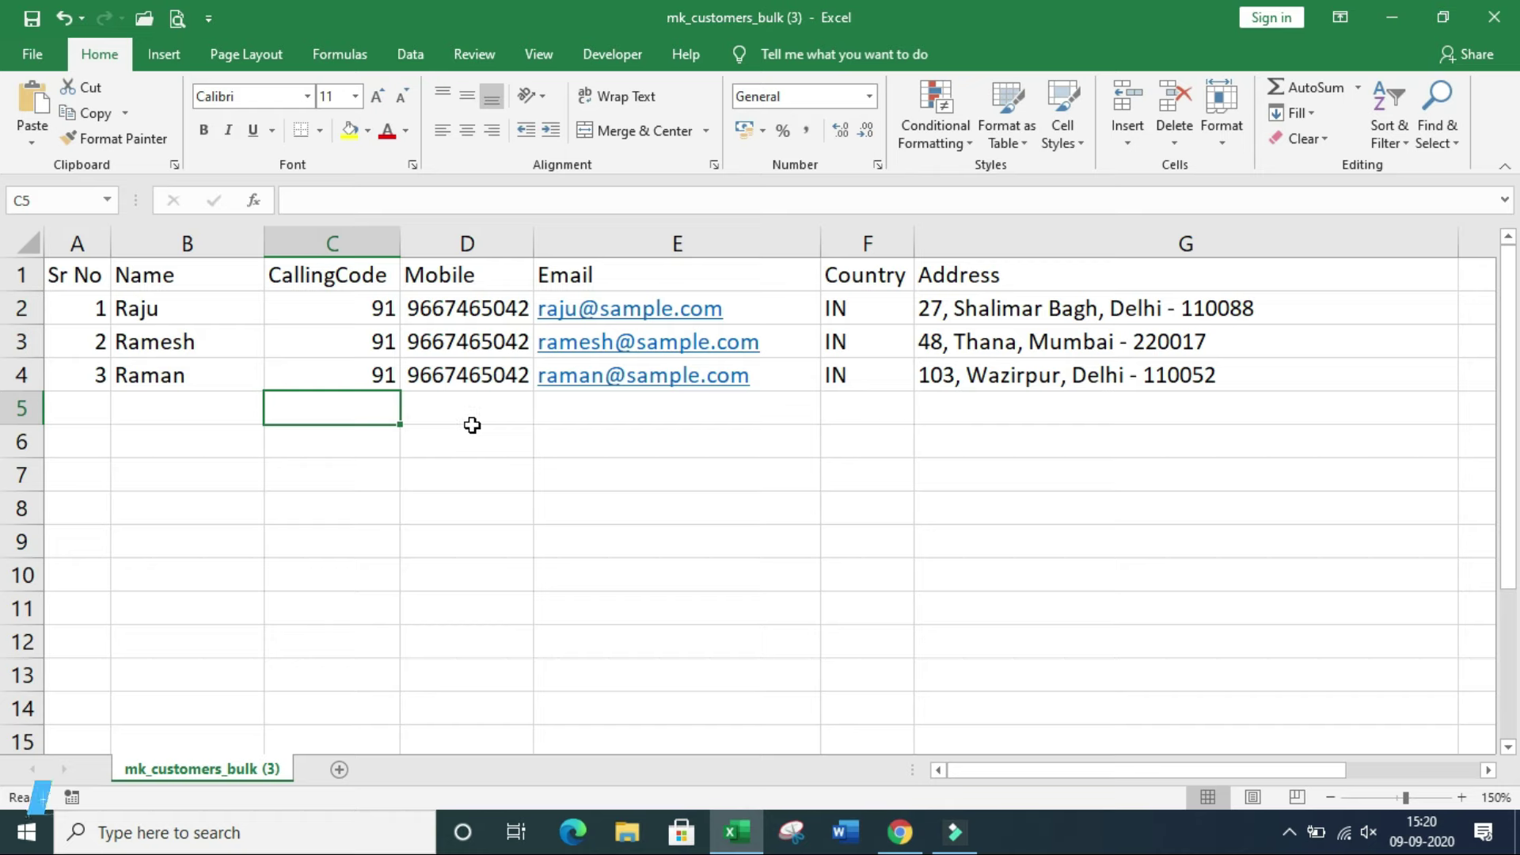
key("F12")
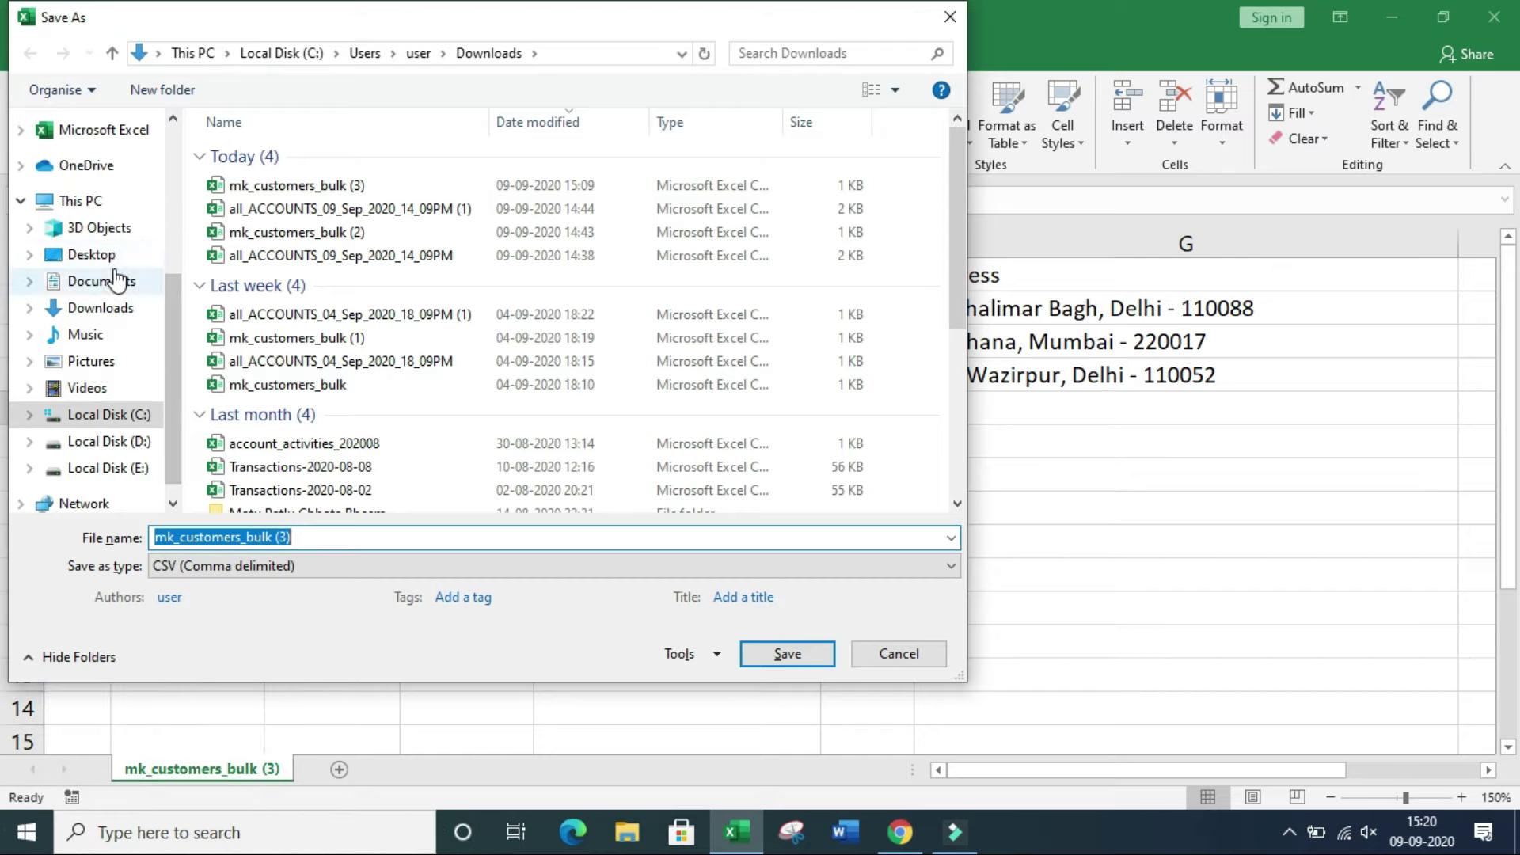
Step: Save the sheet to the Desktop as CSV named 'customers_bulk upload'
left_click(122, 253)
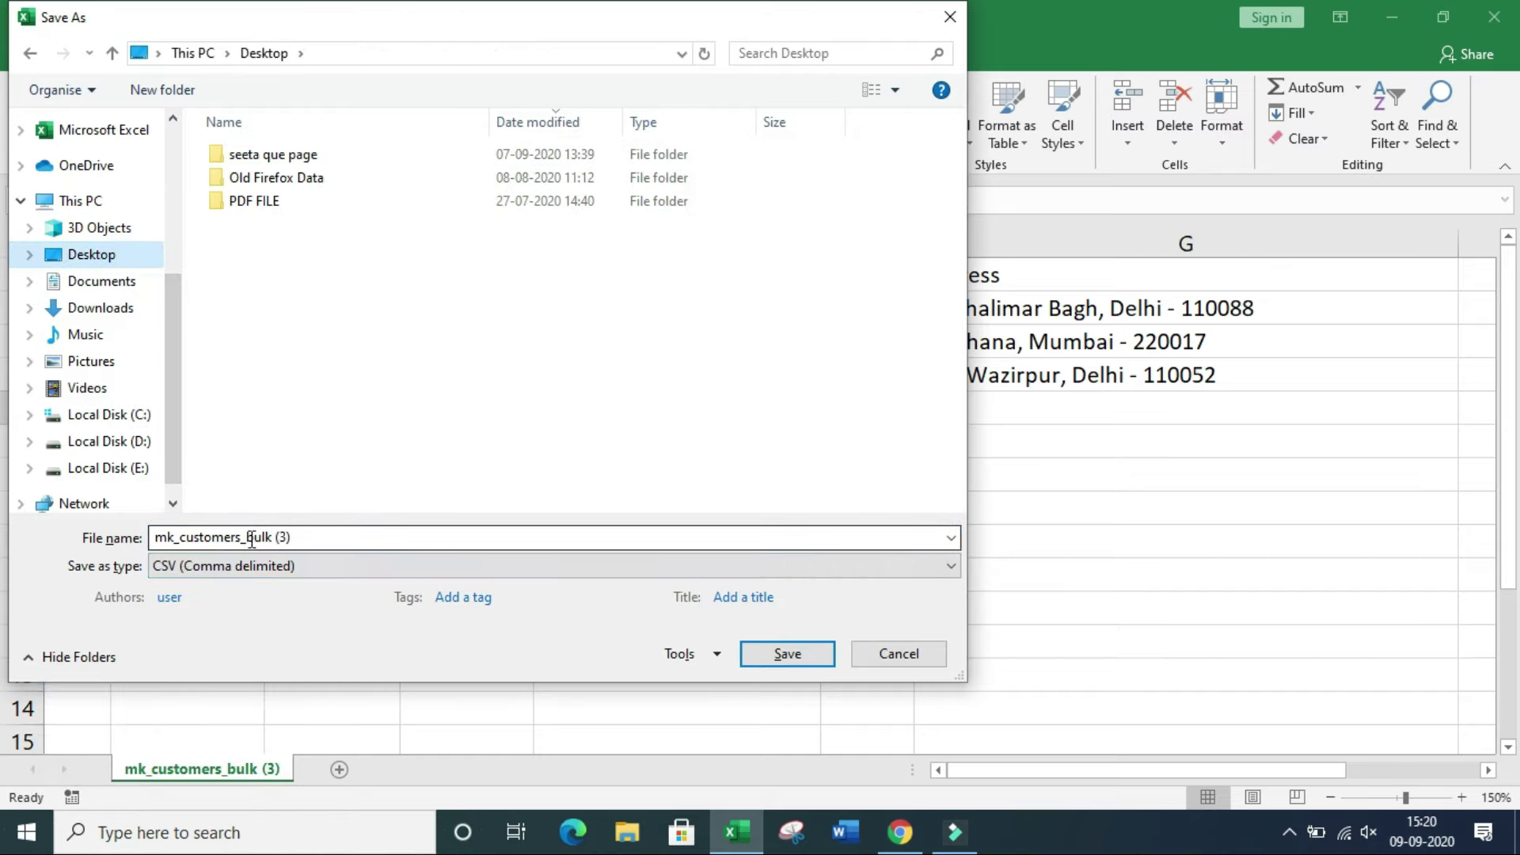
left_click(351, 540)
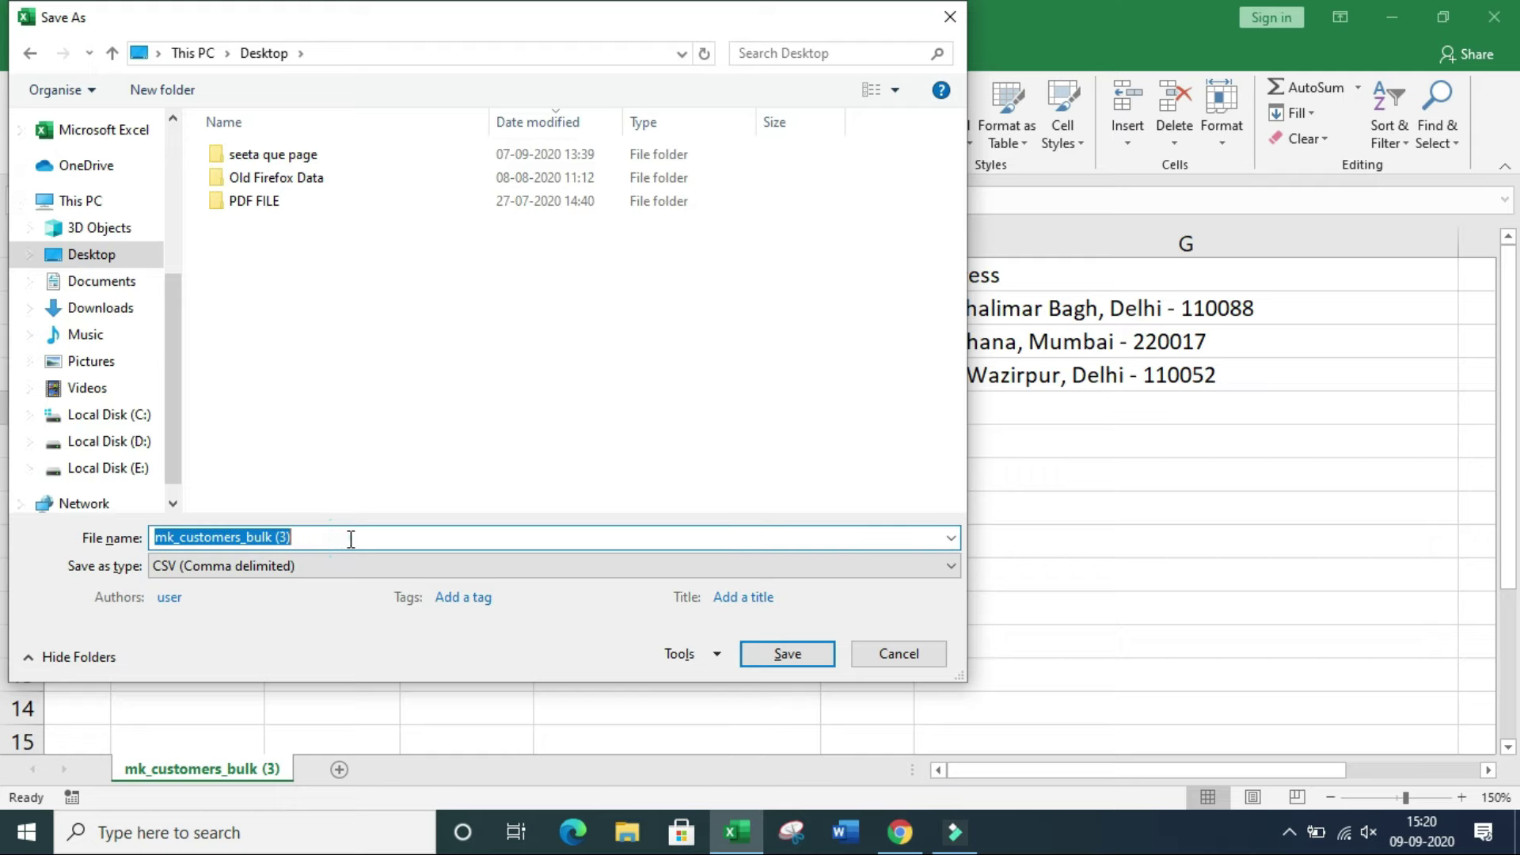
left_click(351, 539)
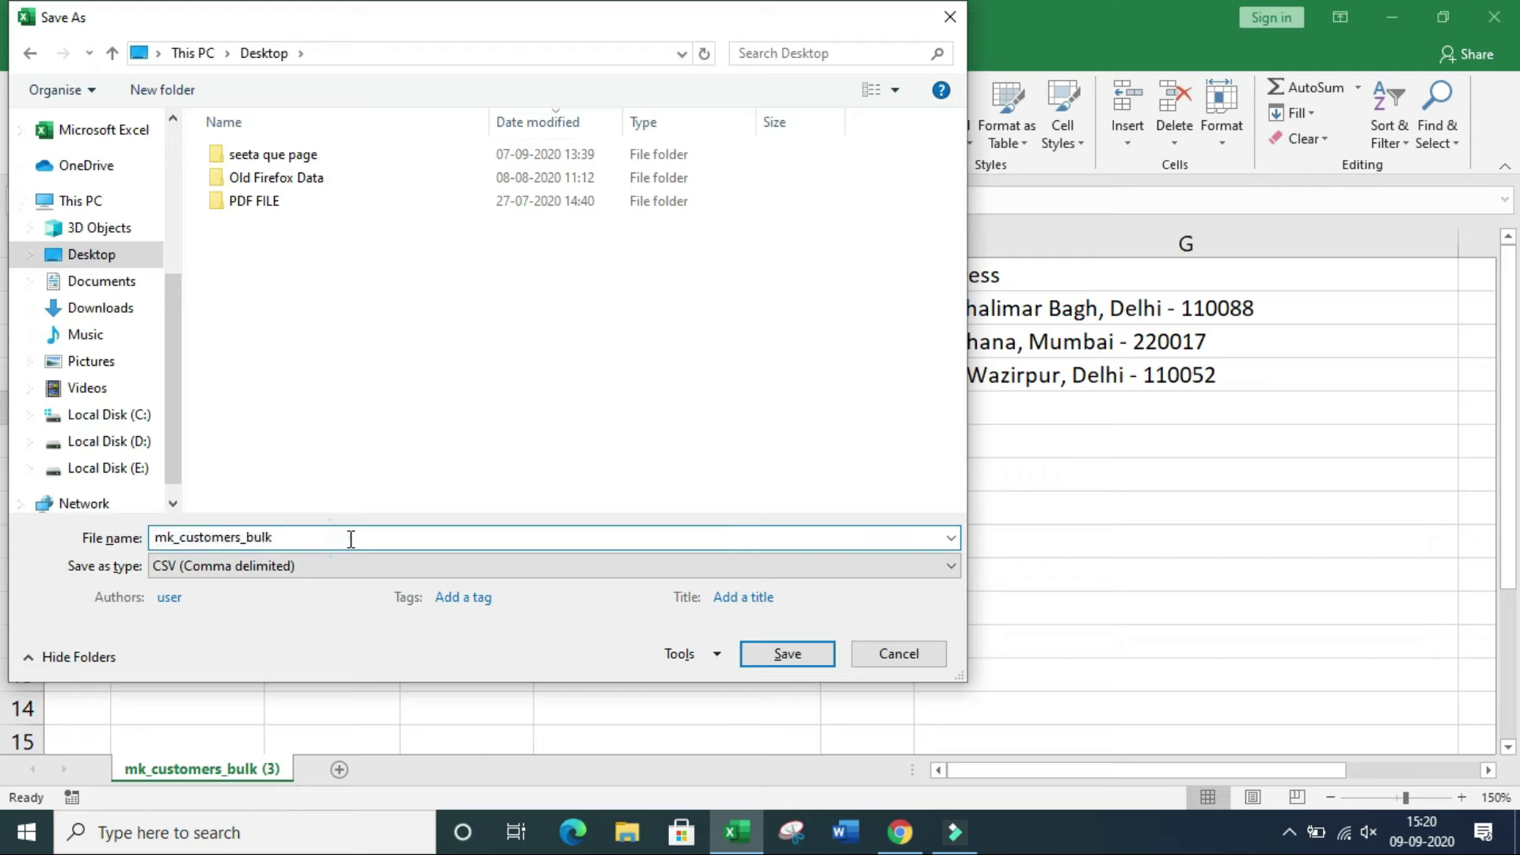
key("Delete")
key("Delete")
key("Delete")
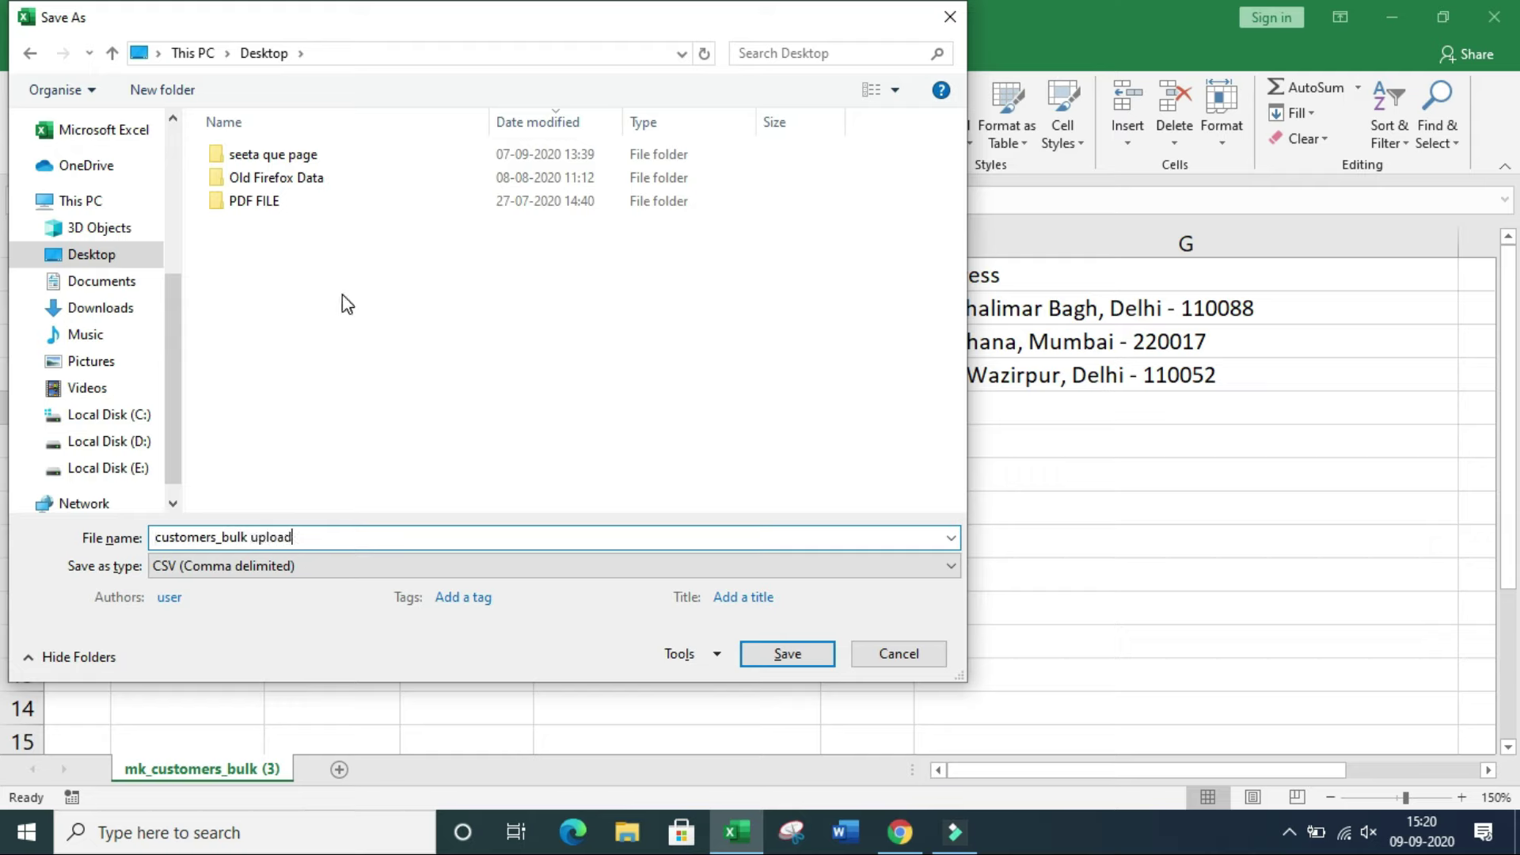
left_click(794, 662)
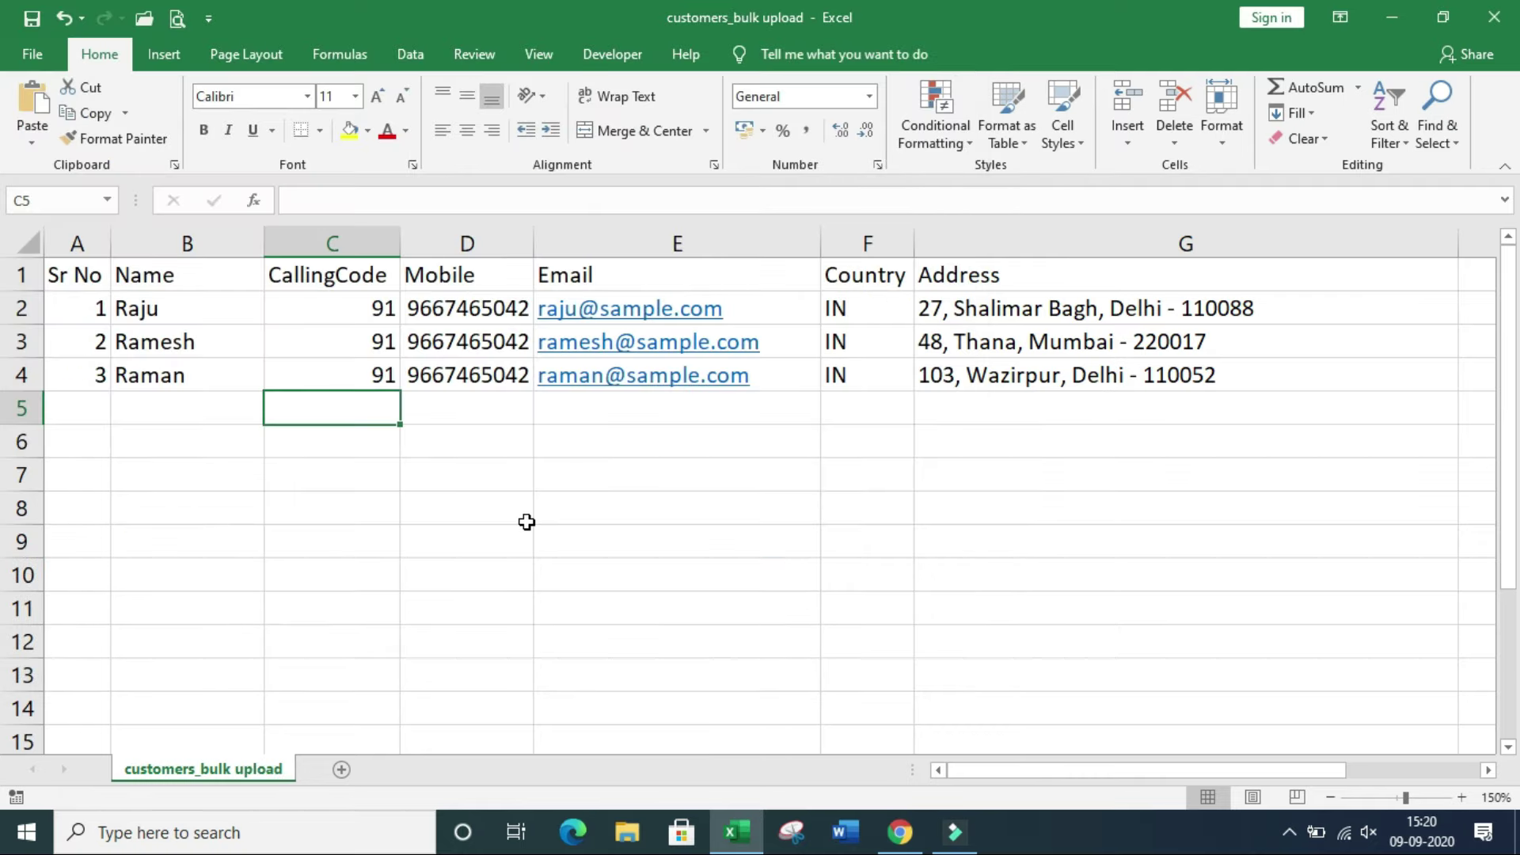
Step: Import Raman, Ramesh and Raju from the customers_bulk upload CSV and save them
left_click(1494, 17)
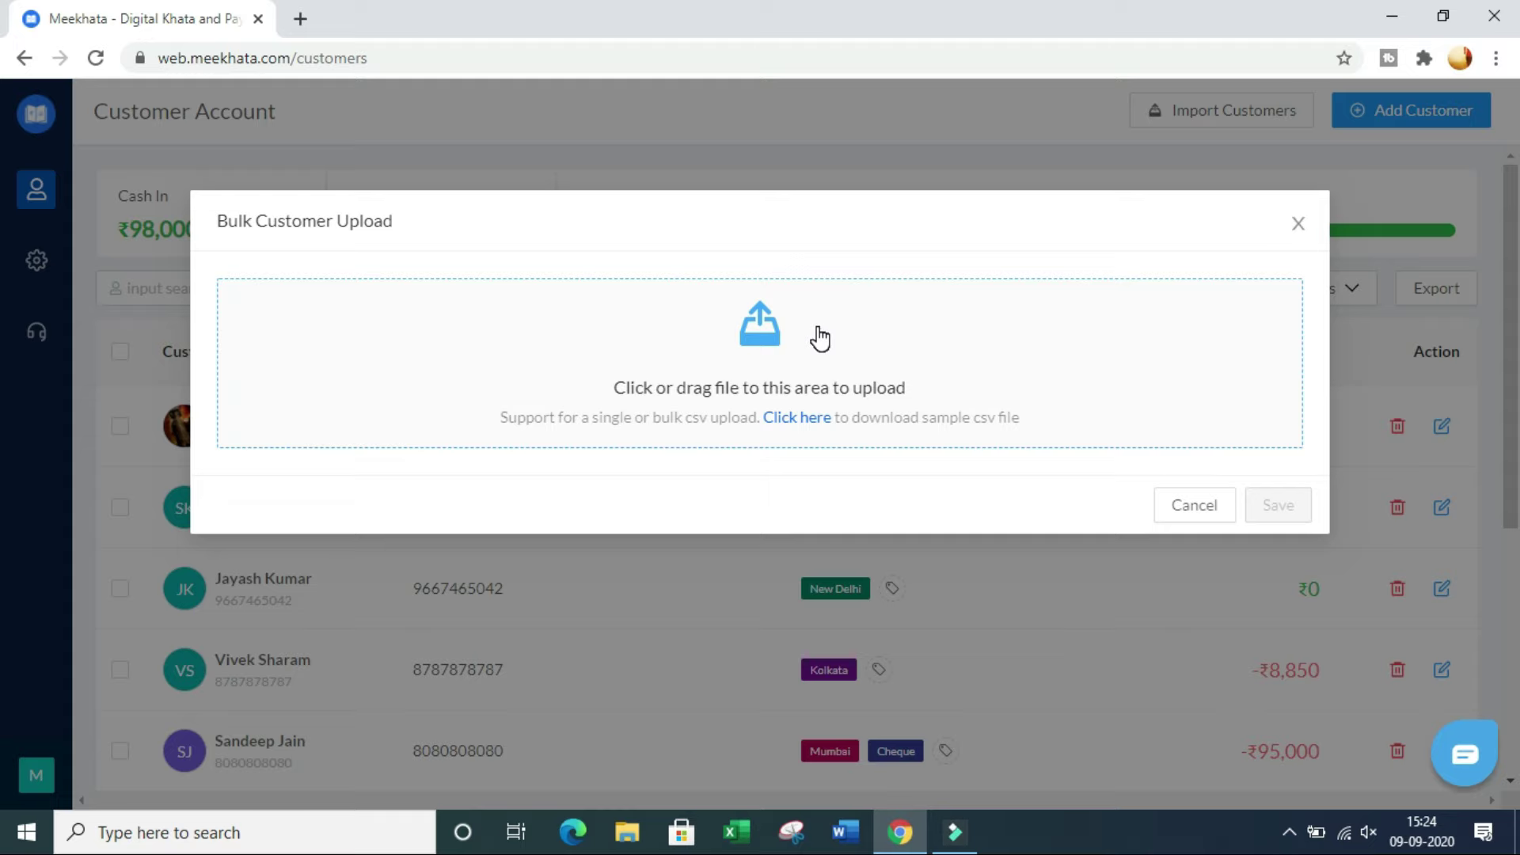
left_click(760, 326)
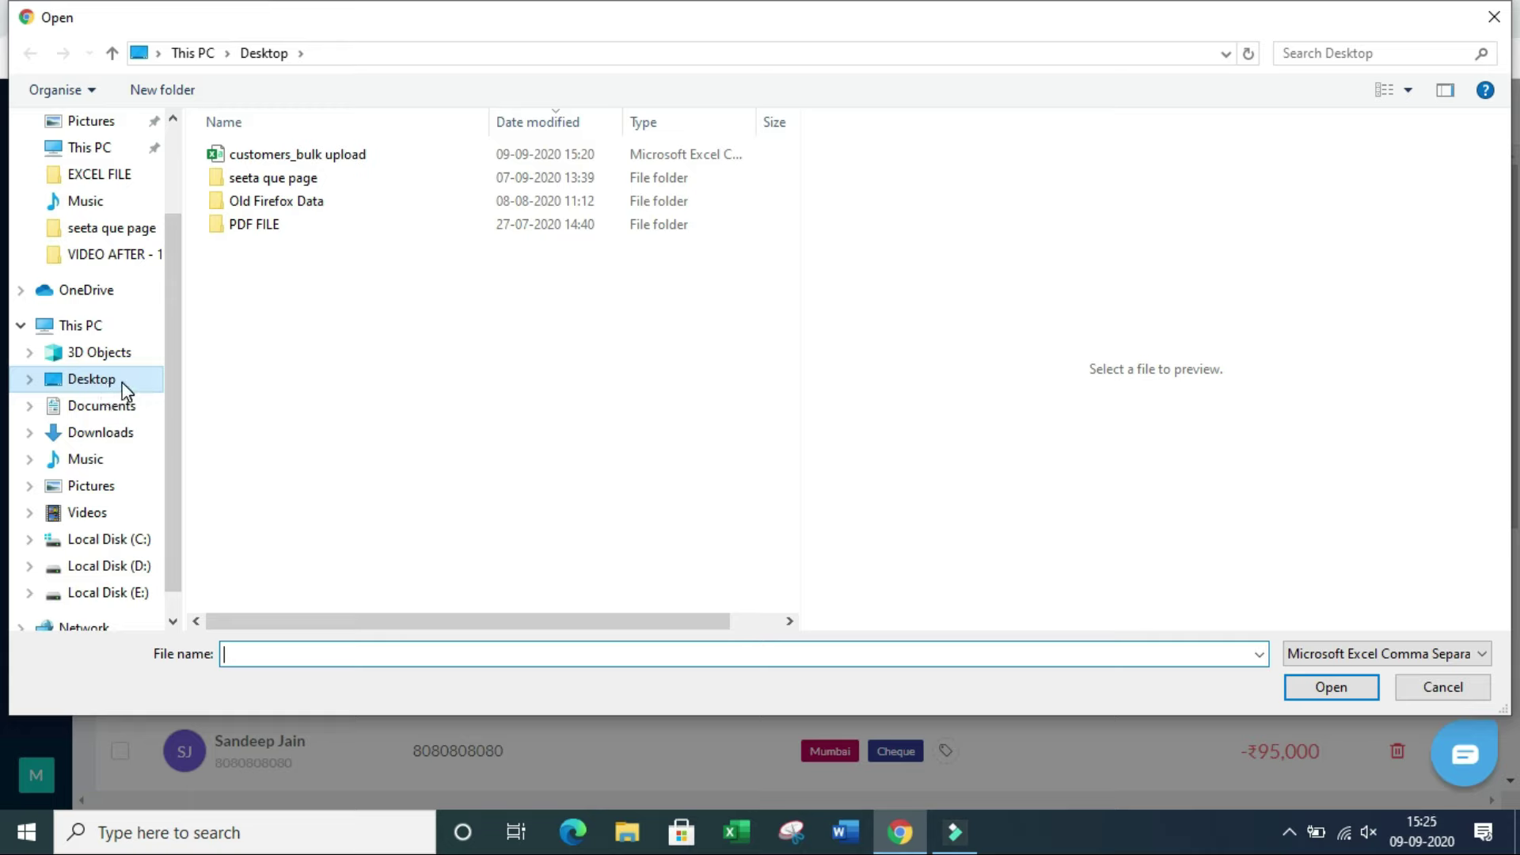
left_click(394, 163)
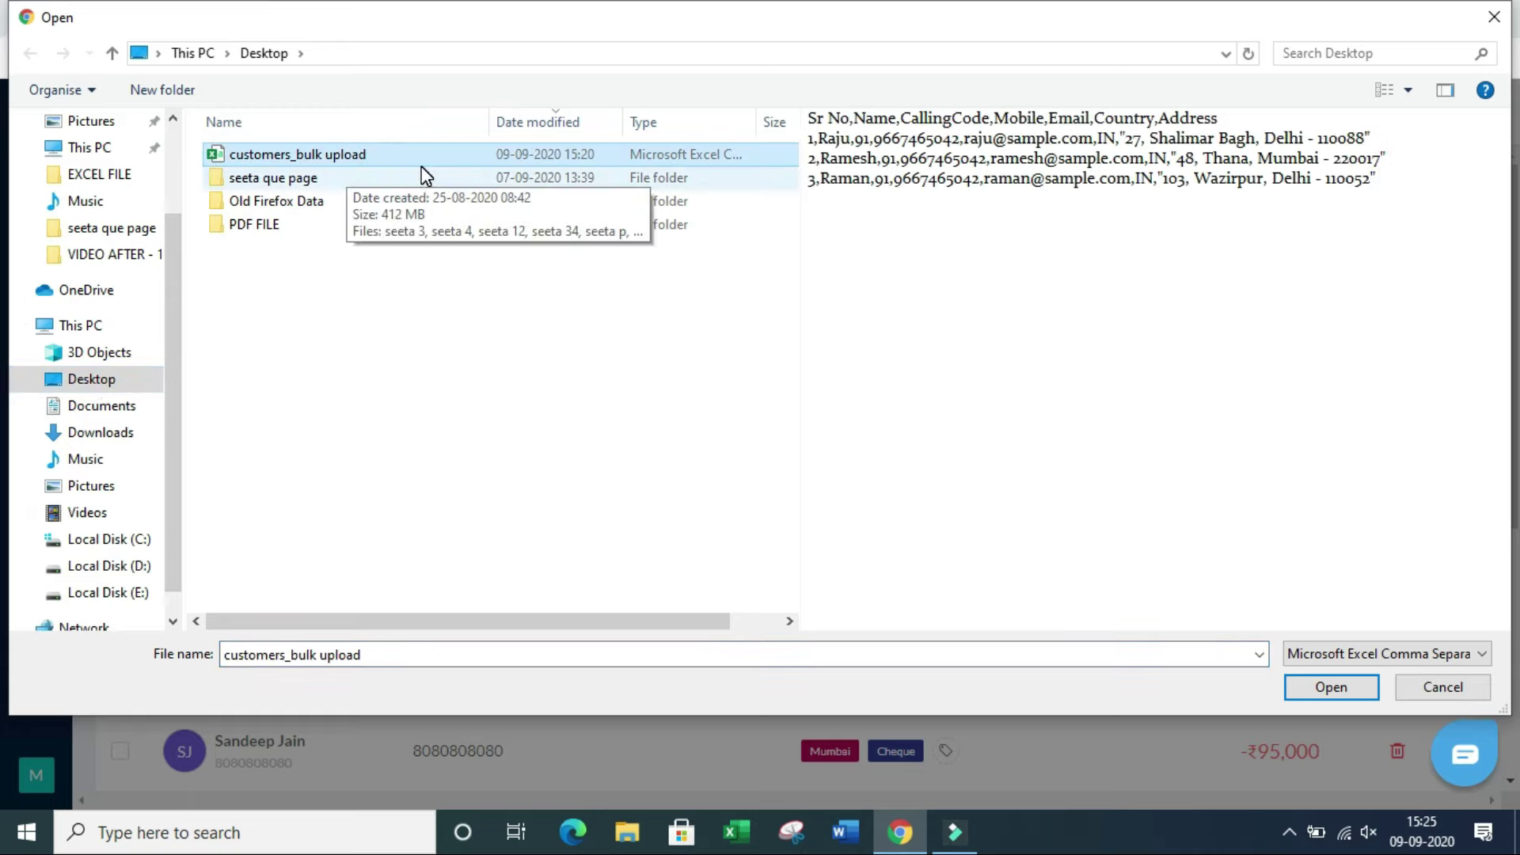
left_click(1326, 695)
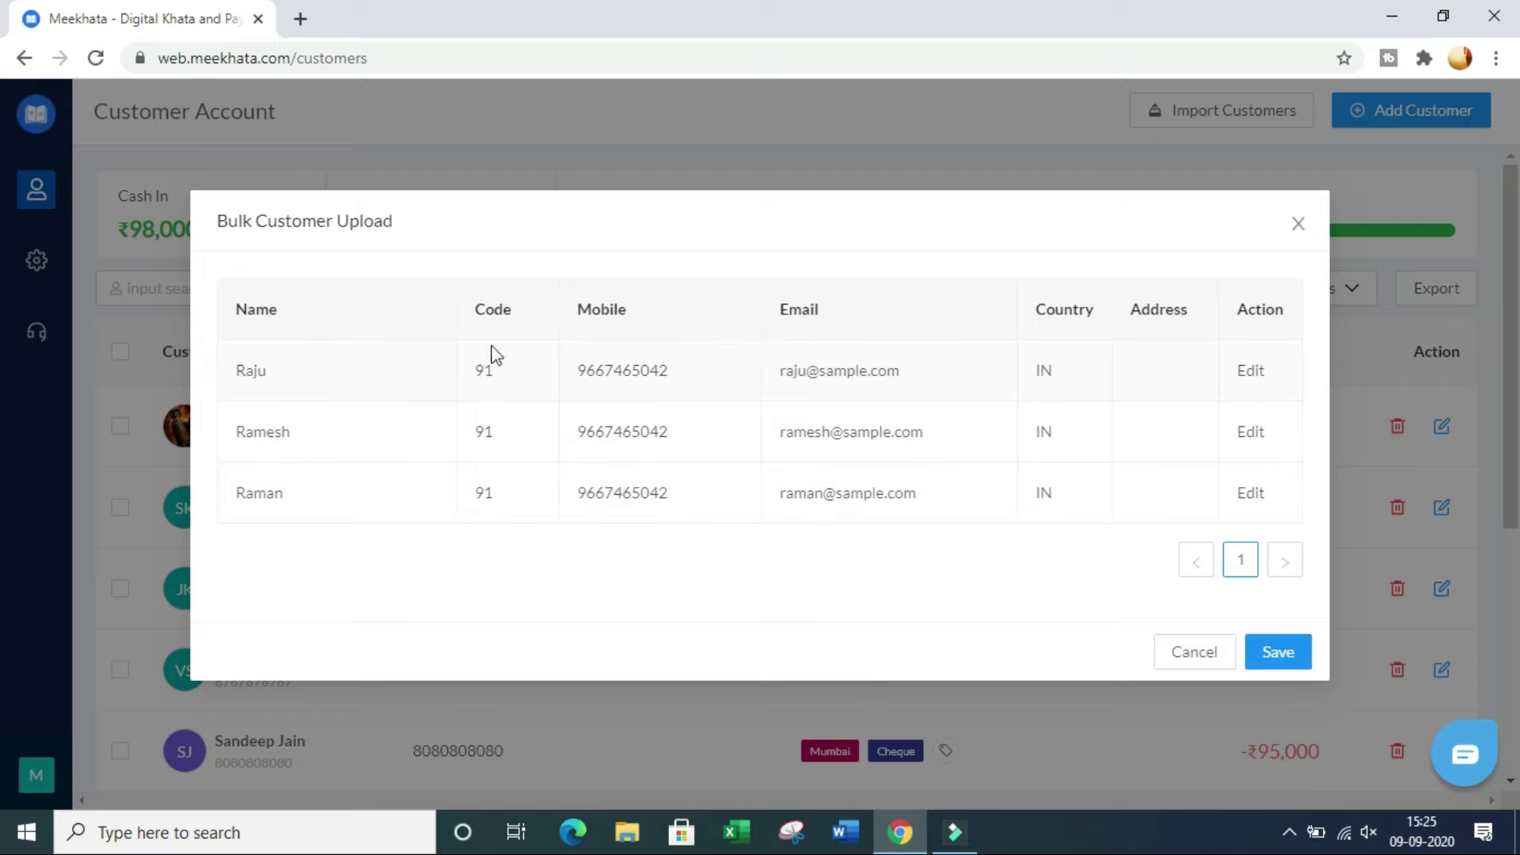
left_click(1281, 657)
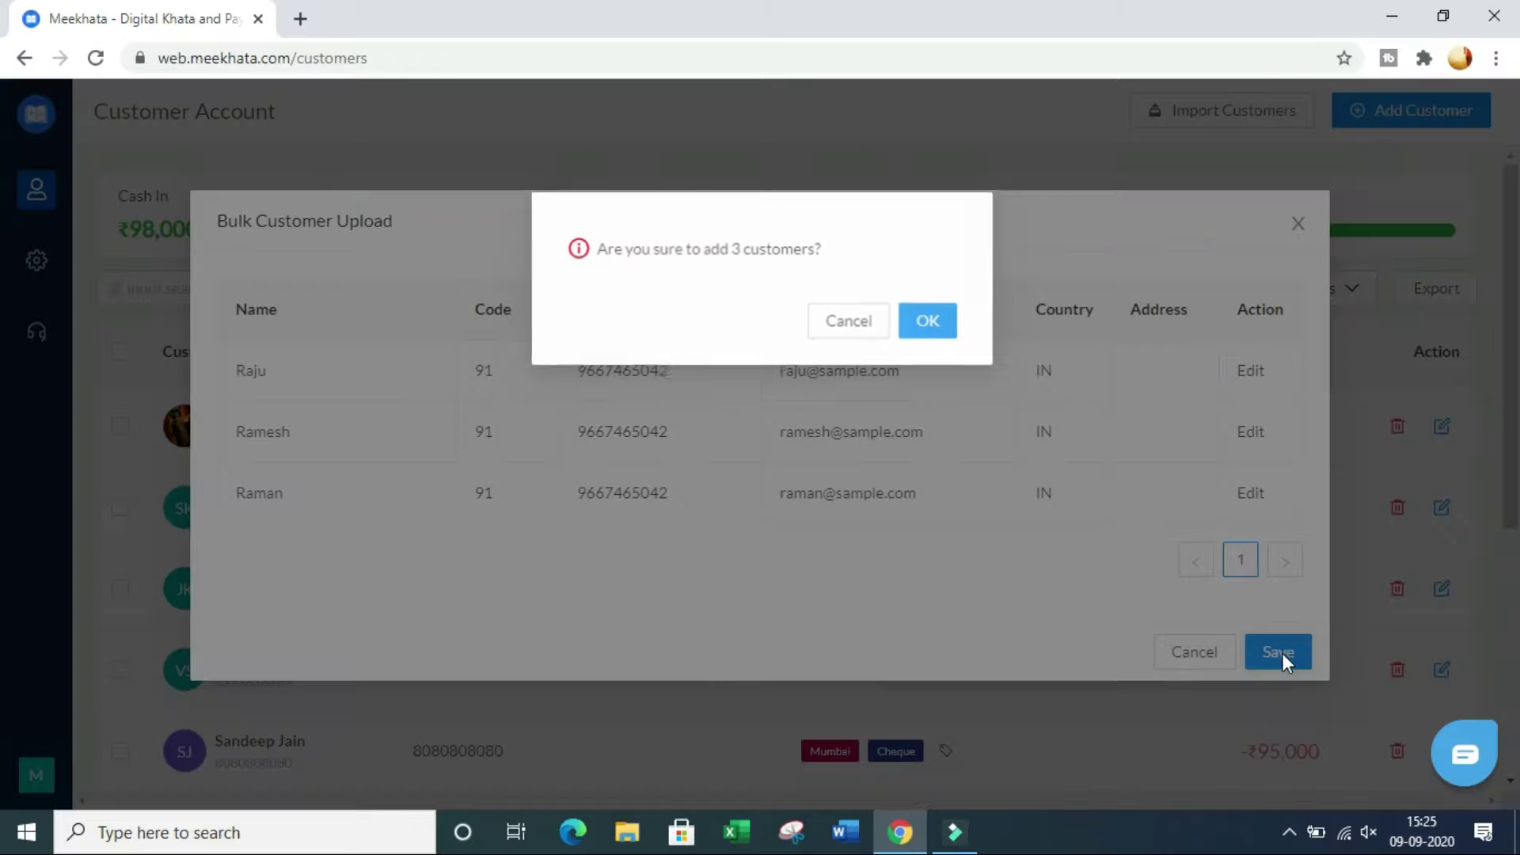
left_click(929, 326)
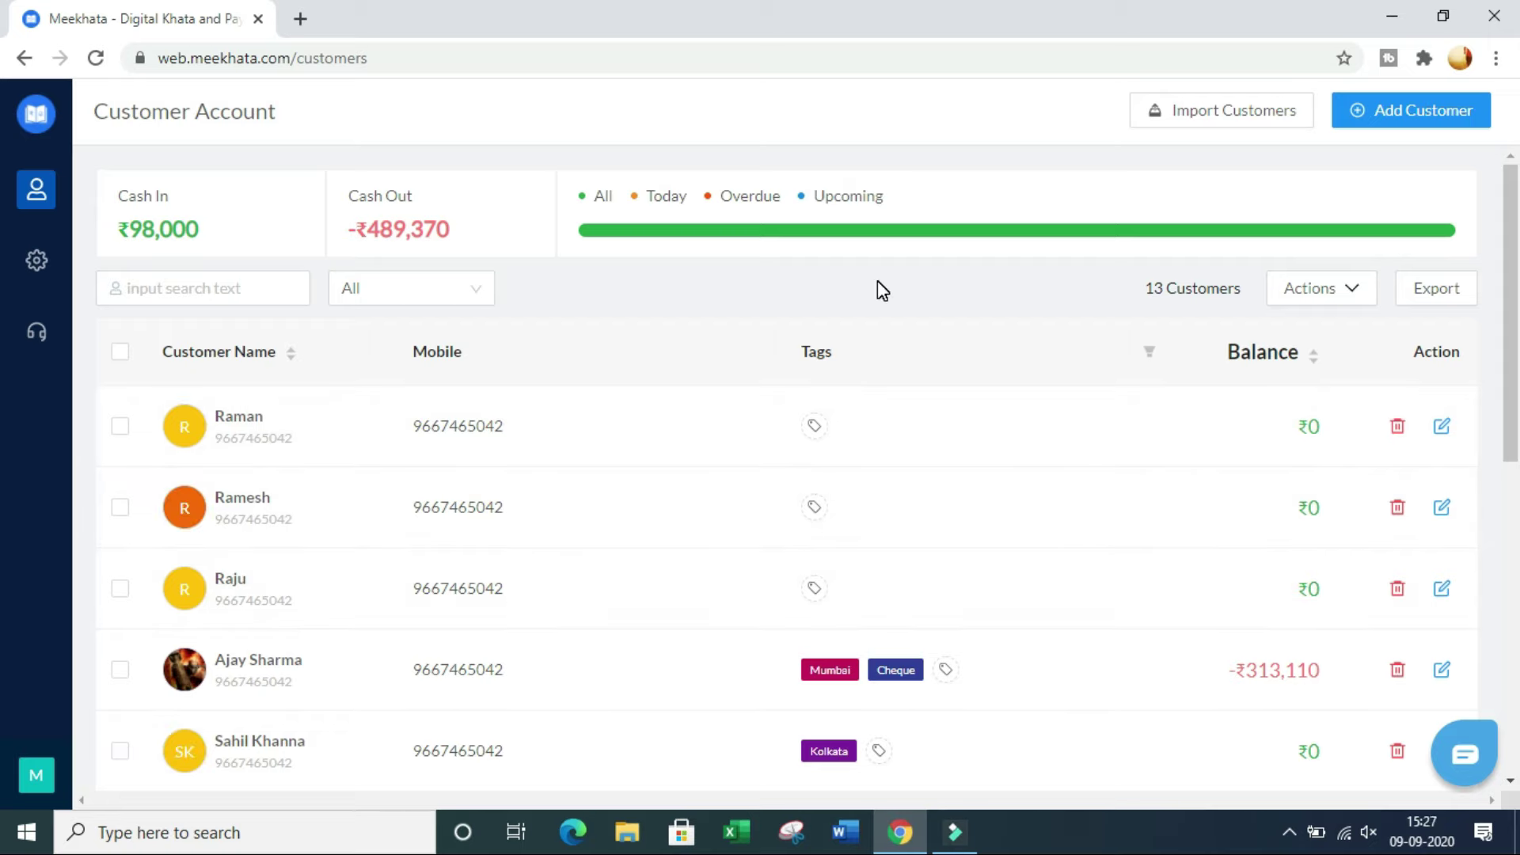
Step: Try Settle Accounts from the Actions menu before any customers are selected
left_click(1327, 290)
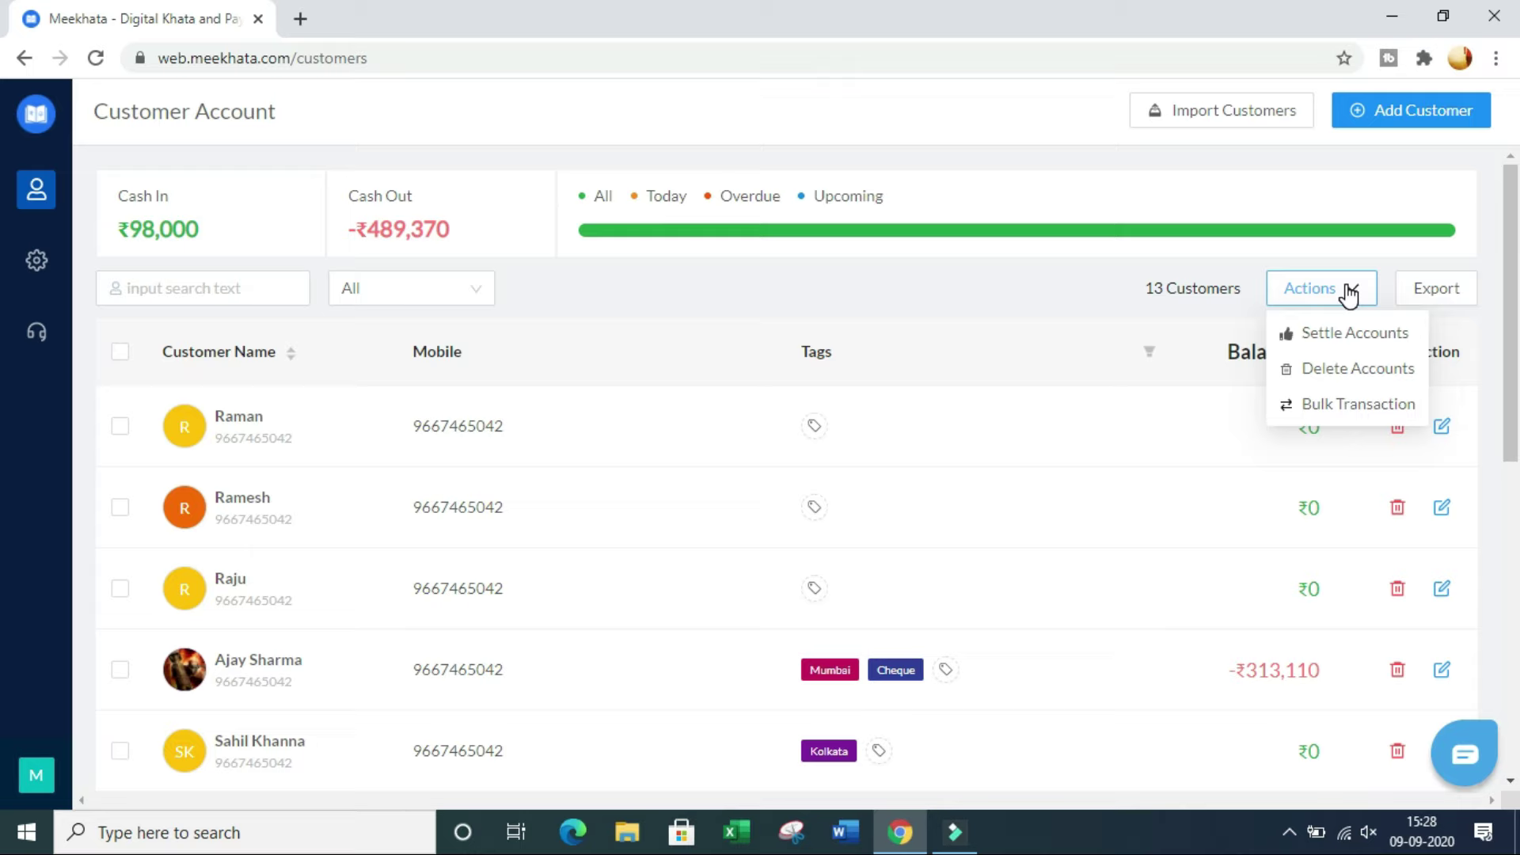
left_click(1348, 294)
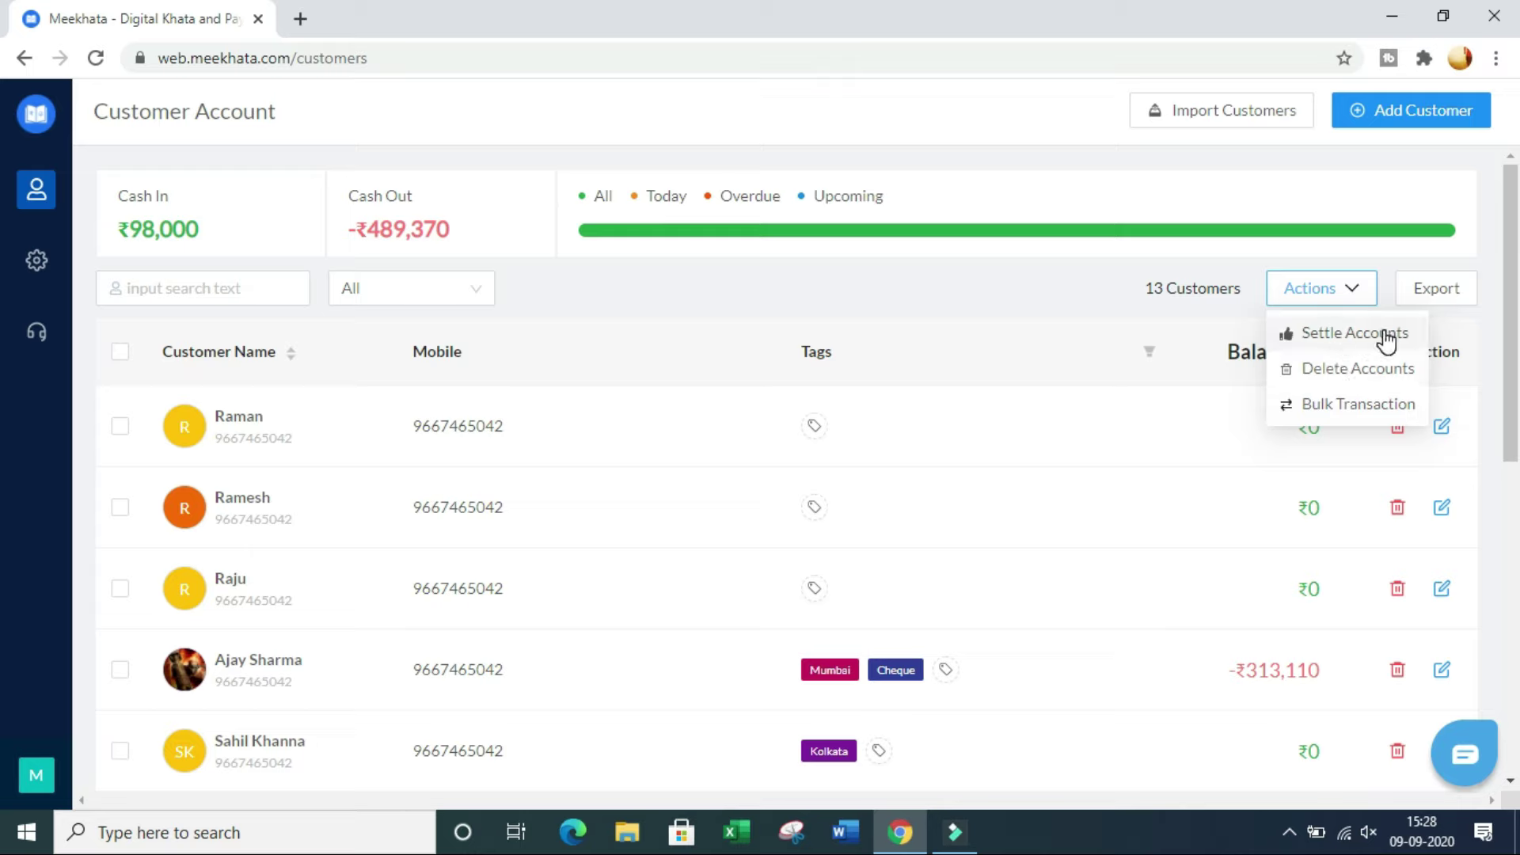
left_click(1365, 334)
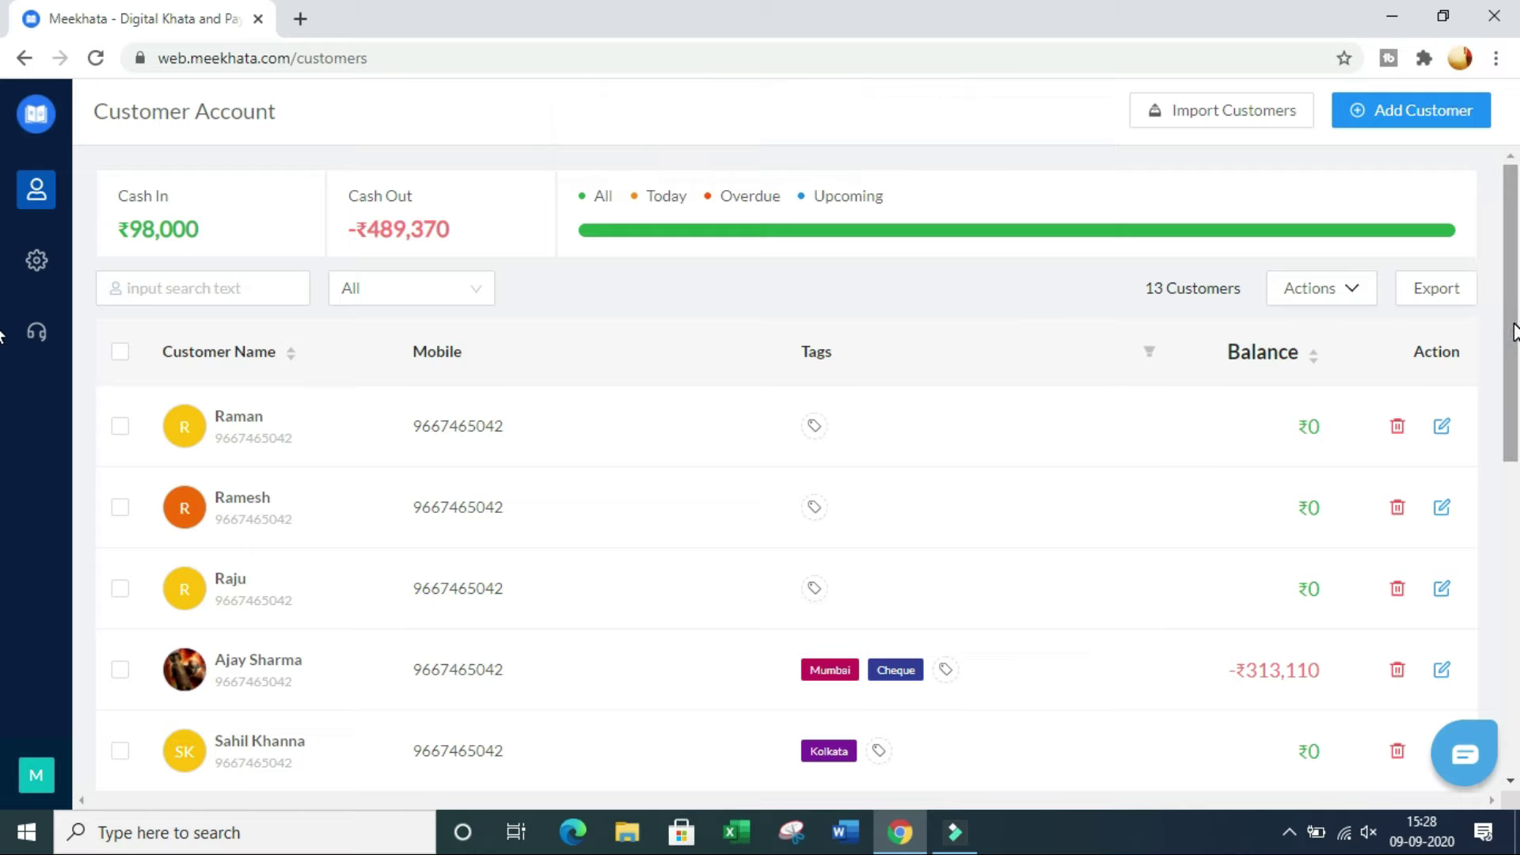
Step: Select the -₹8,850, -₹95,000 and -₹21,810 customers and settle their accounts to ₹0
left_click_drag(1514, 331, 1507, 570)
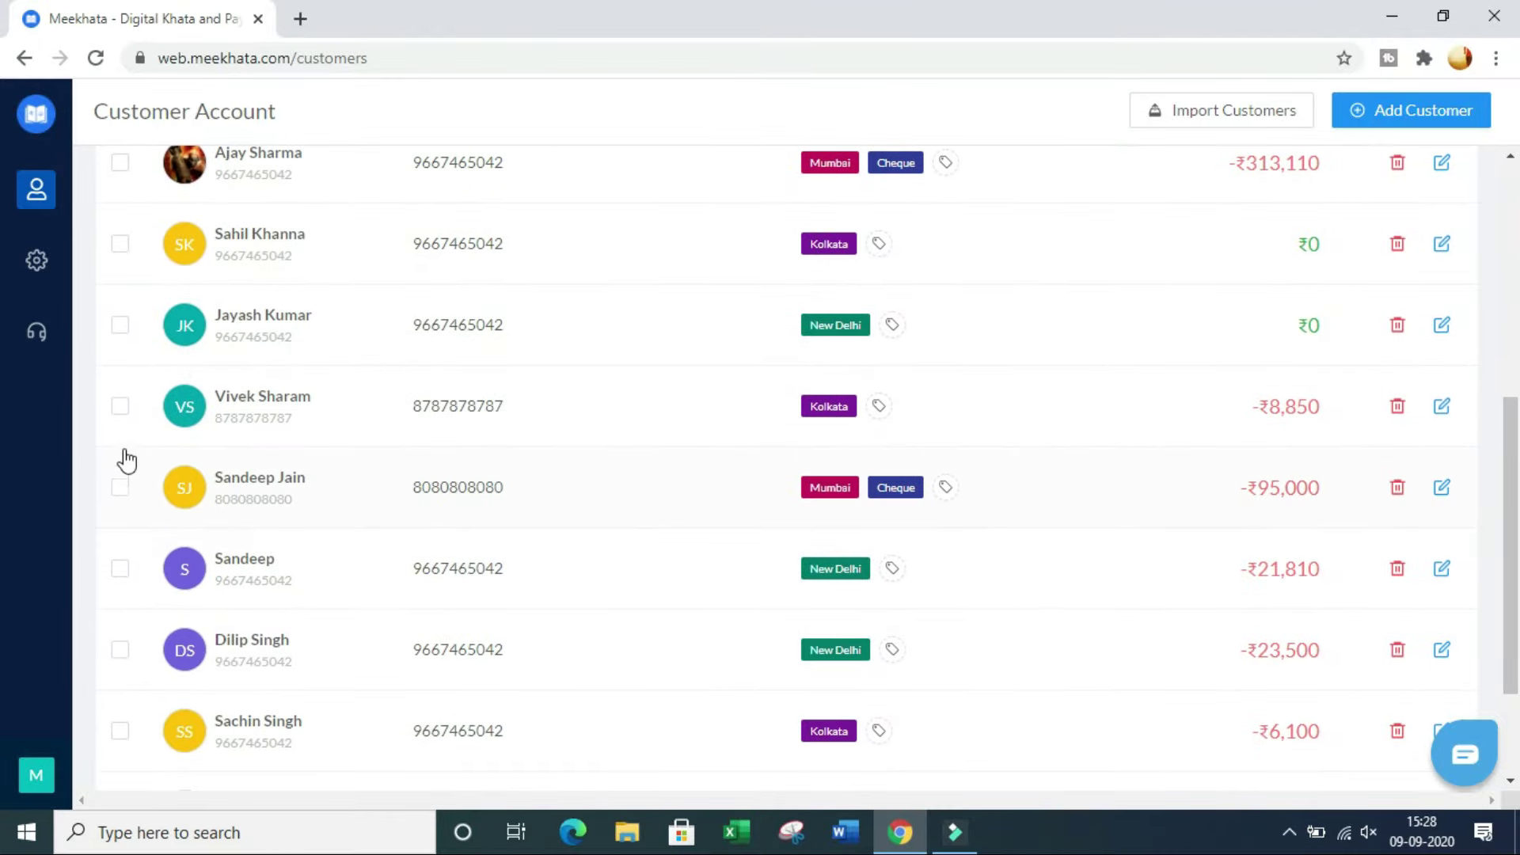
left_click(119, 407)
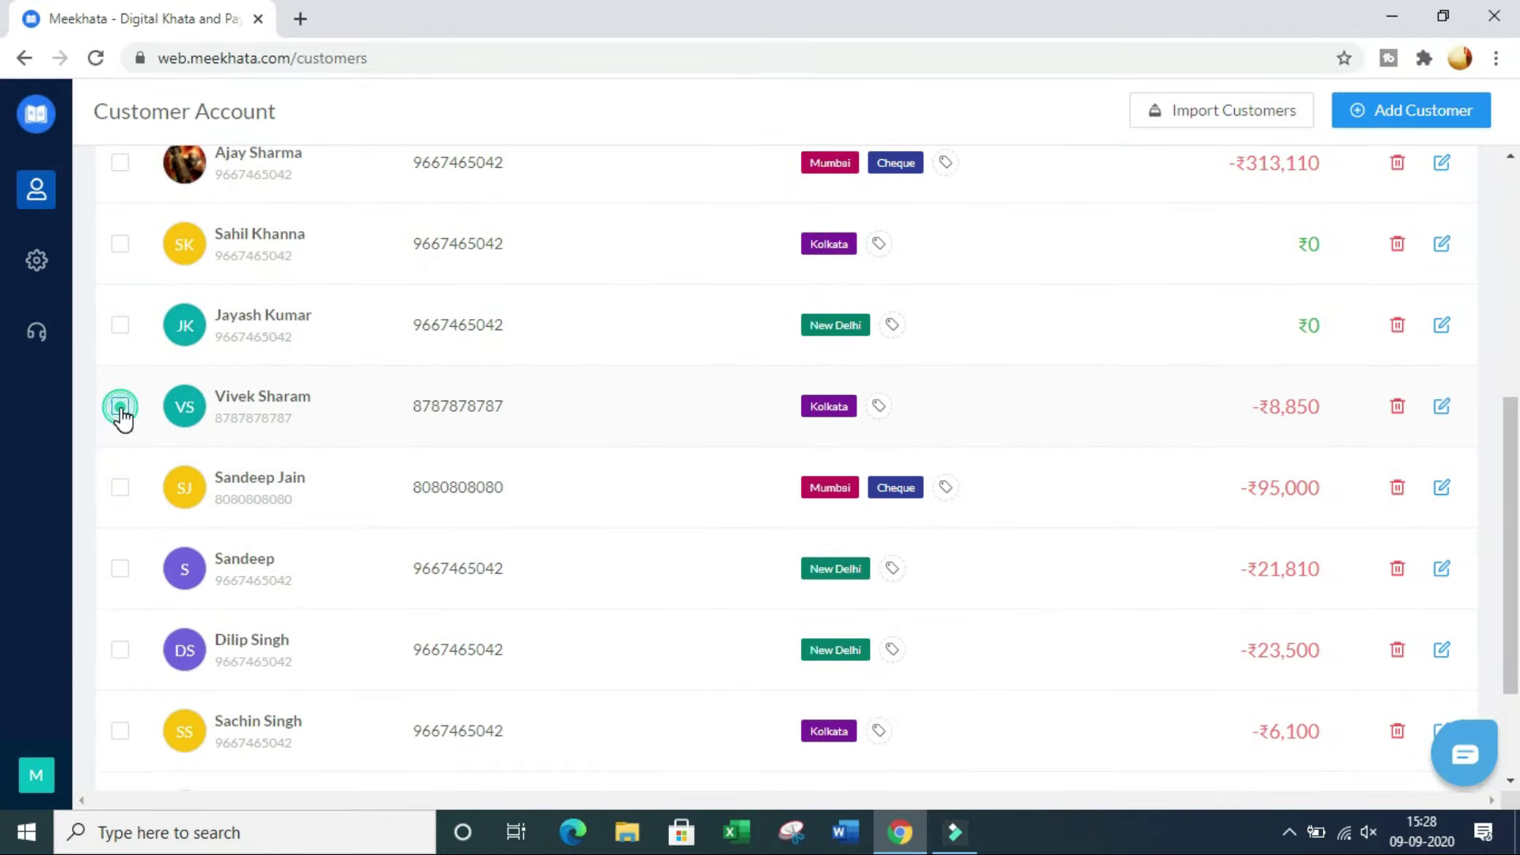
left_click(121, 487)
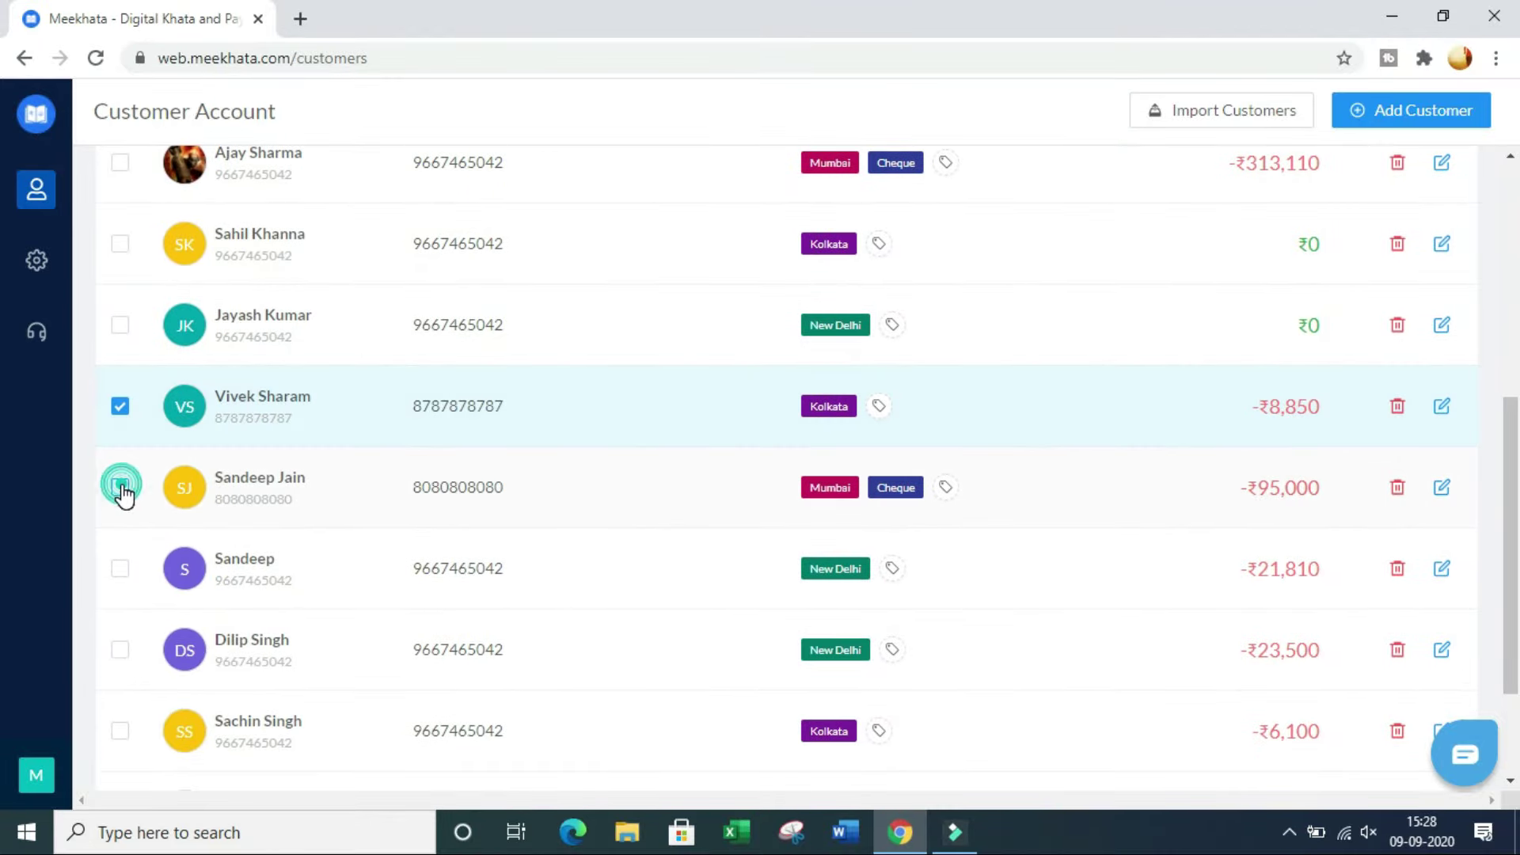
left_click(121, 569)
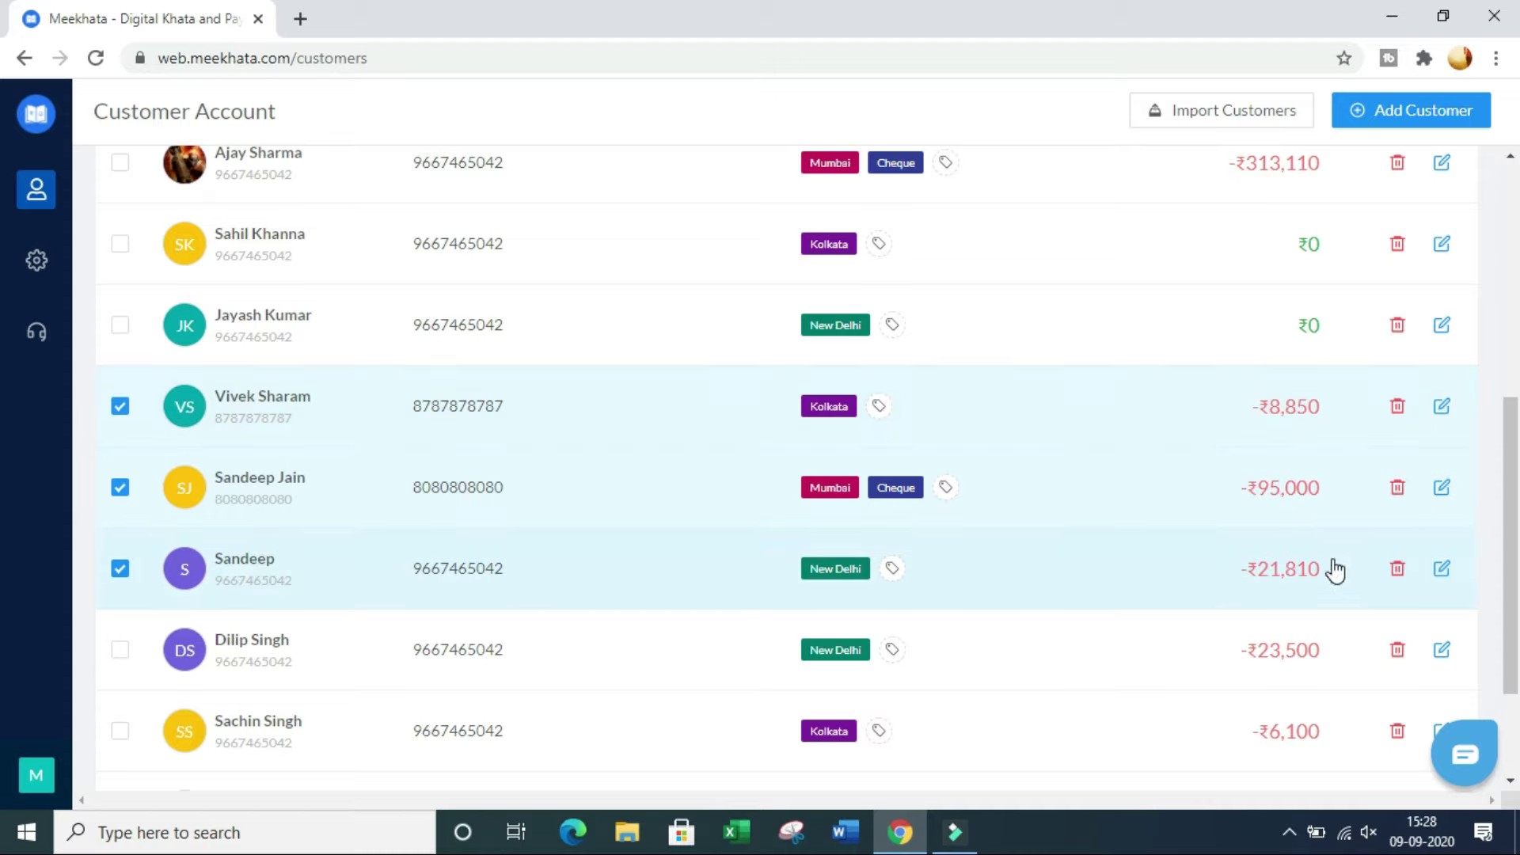
scroll(1425, 412, "up", 6)
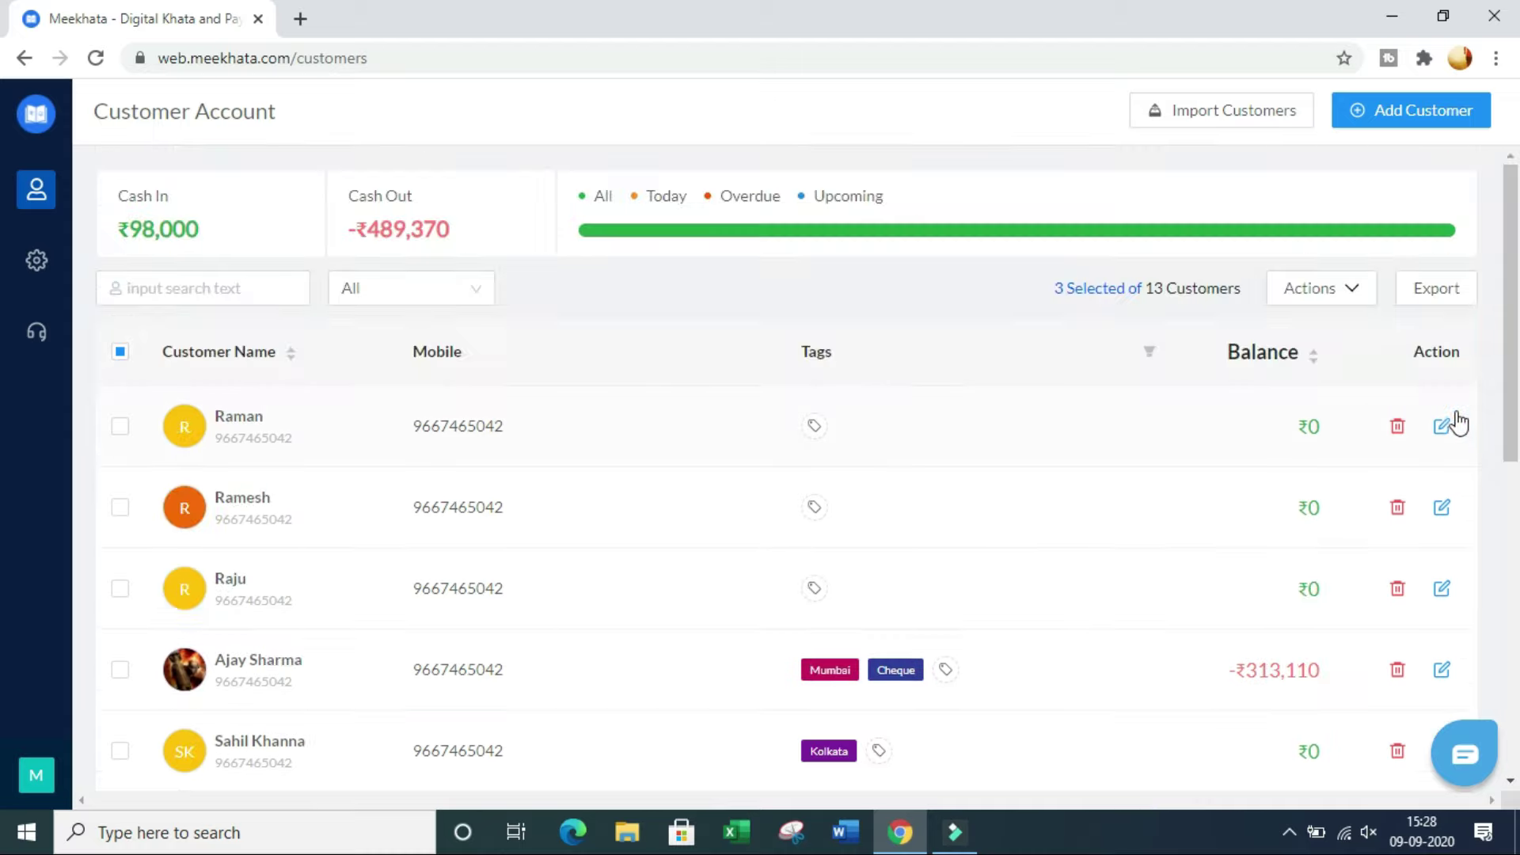
left_click(1328, 291)
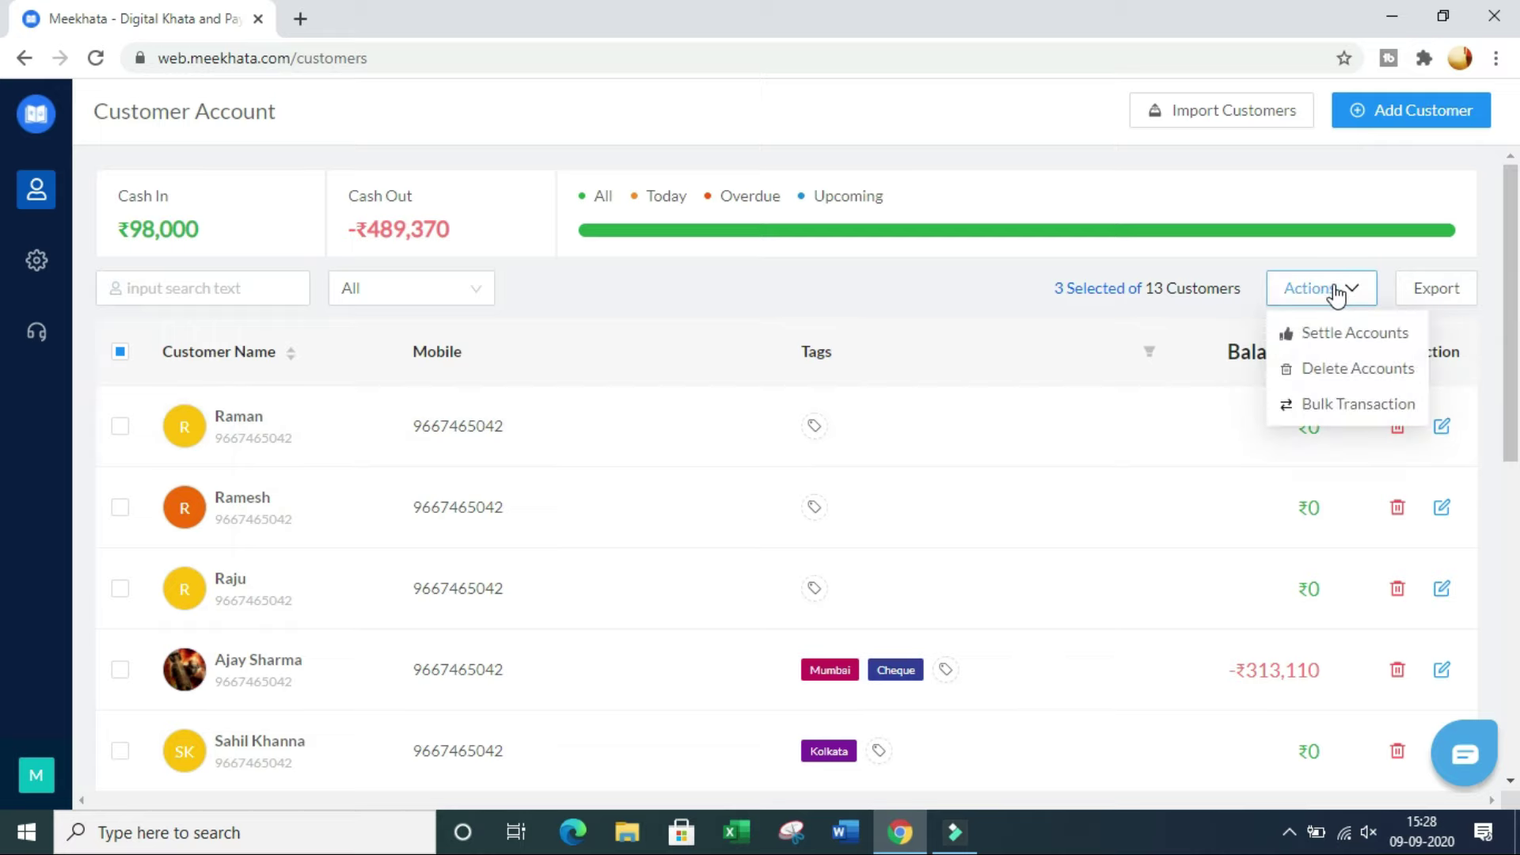
left_click(1369, 342)
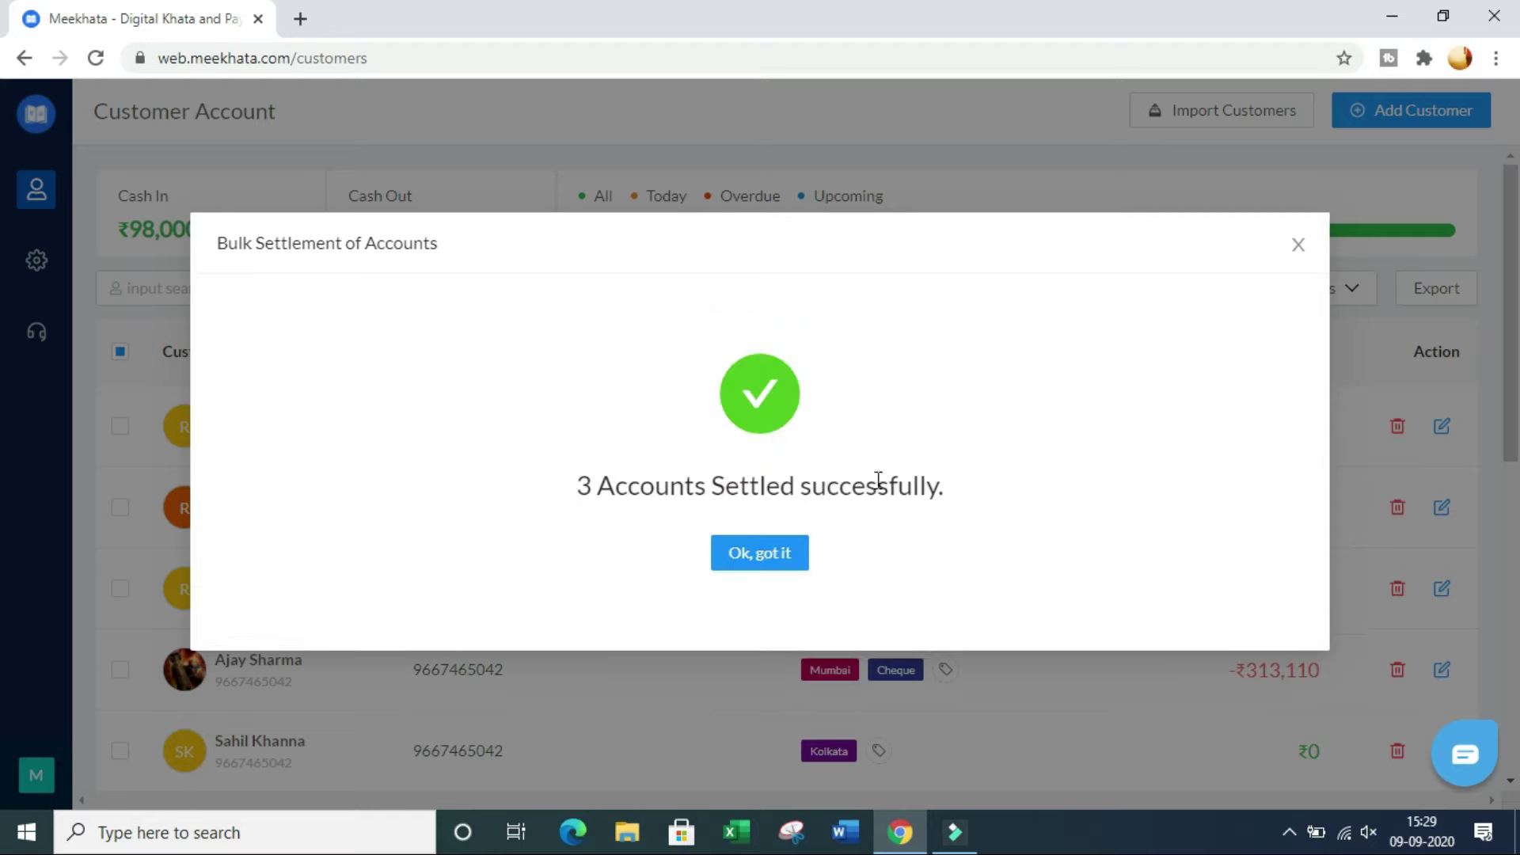
left_click(763, 564)
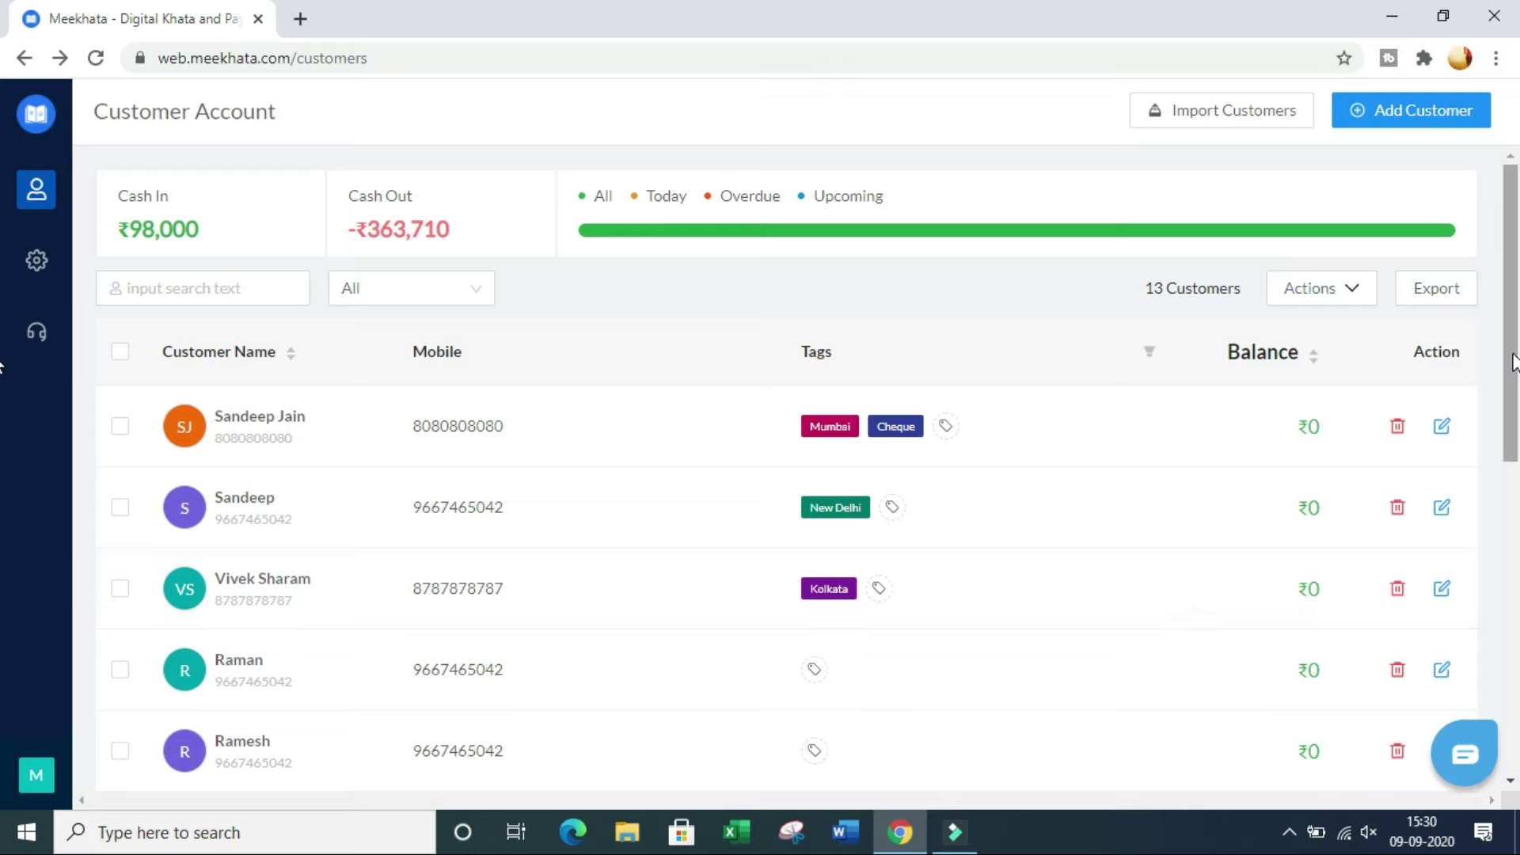
Step: Select the three imported customers and one settled customer, then delete all four accounts
left_click_drag(1512, 356, 1512, 447)
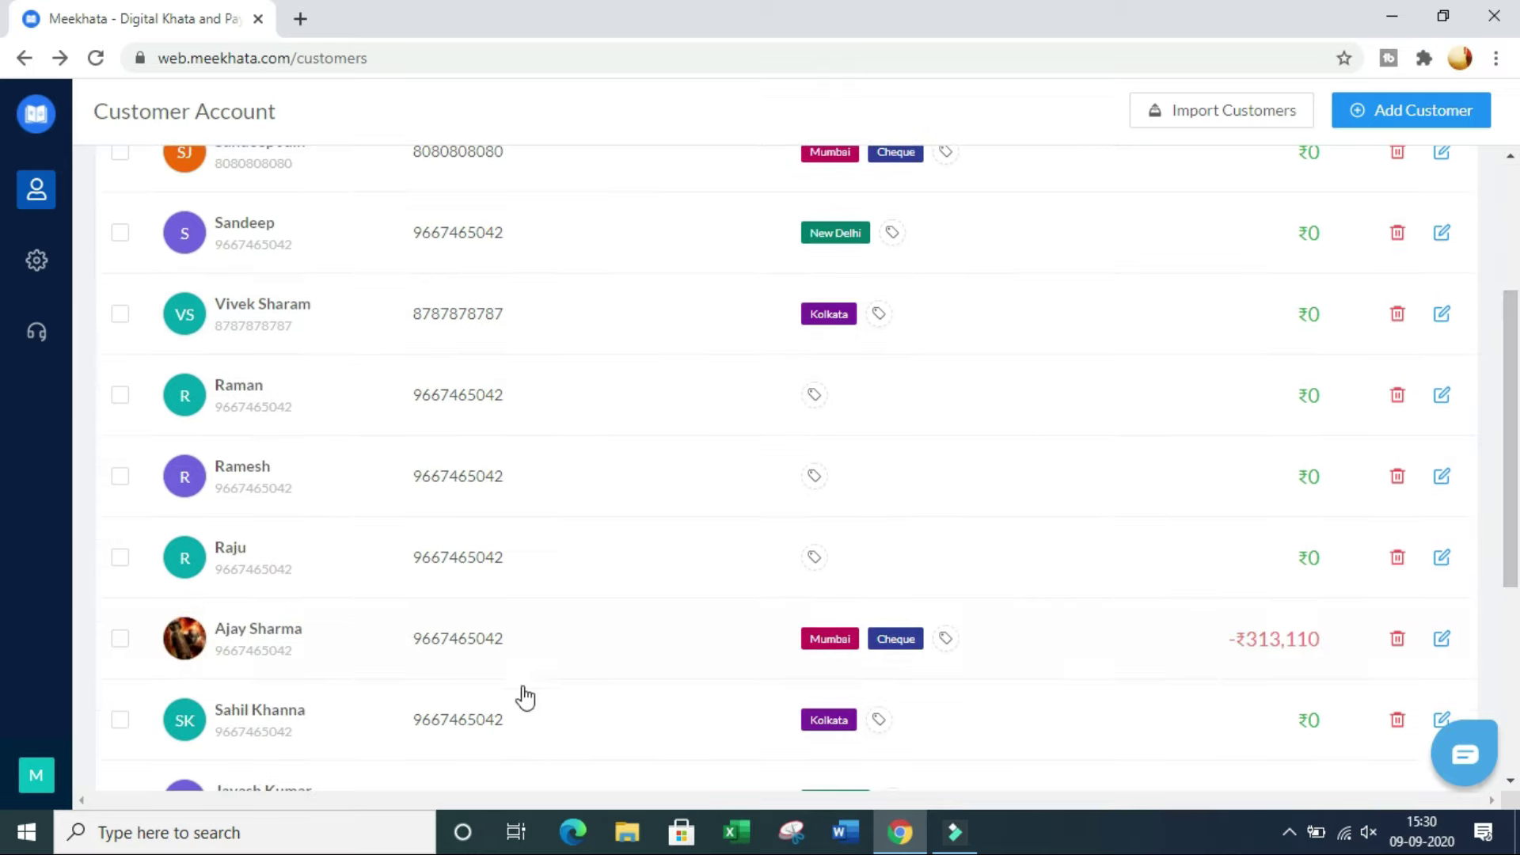
left_click(121, 559)
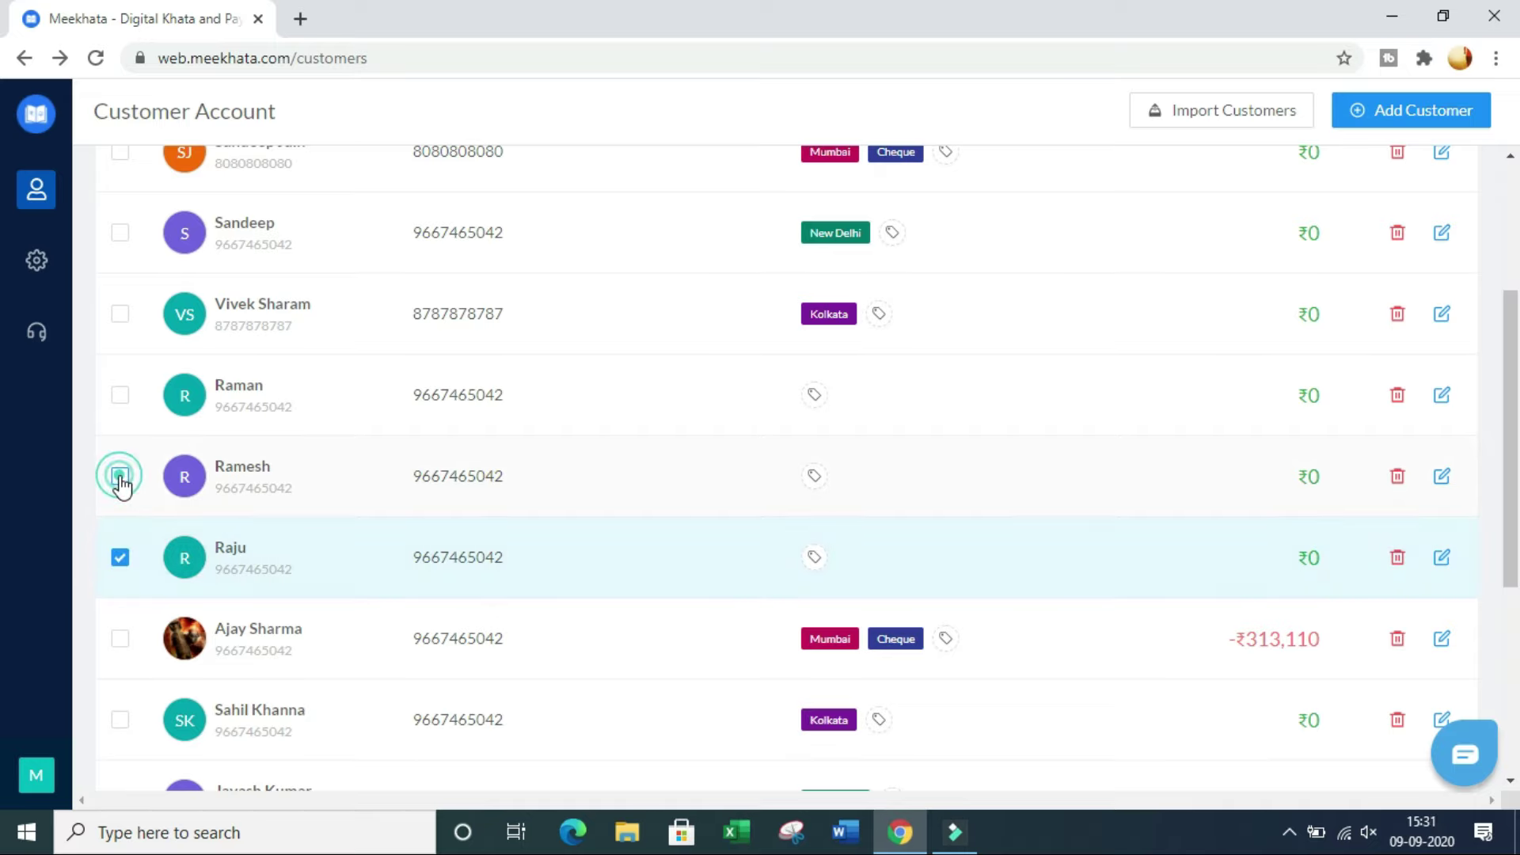
left_click(119, 476)
left_click(121, 394)
left_click(120, 314)
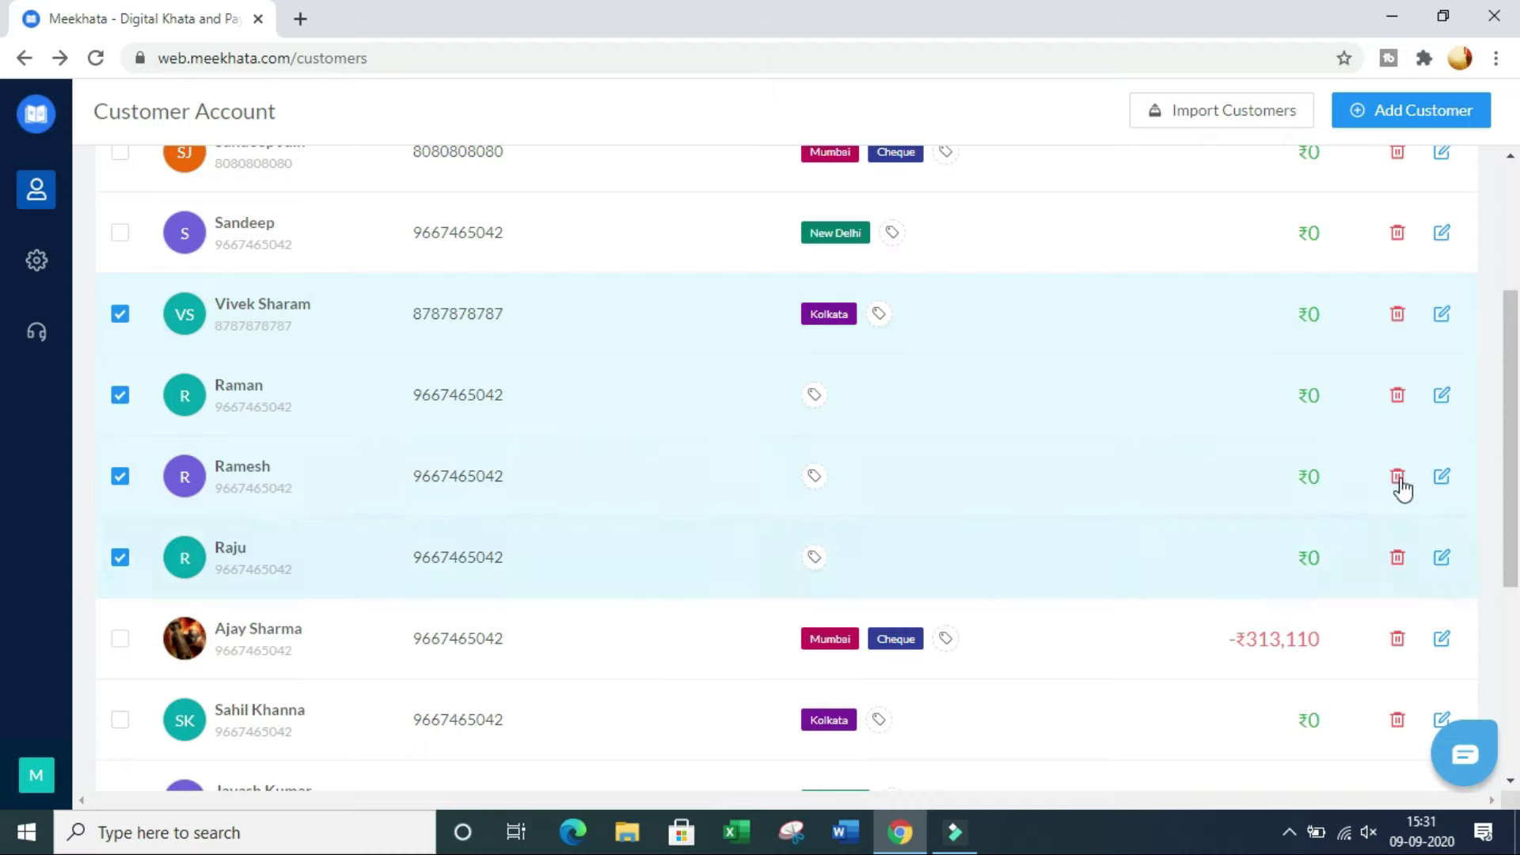
scroll(1399, 485, "up", 3)
left_click(1316, 290)
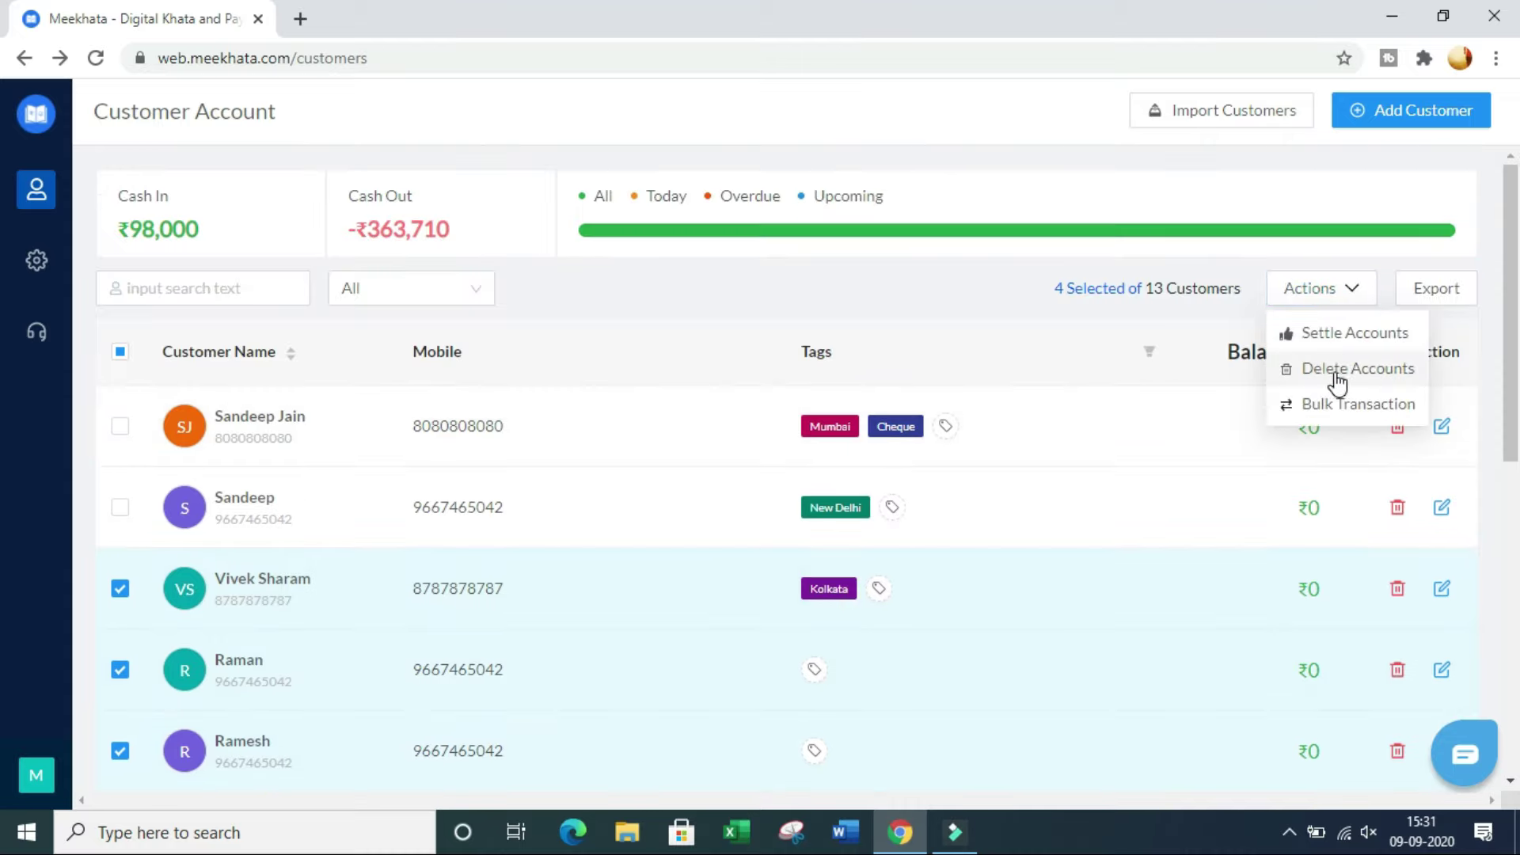
left_click(1368, 371)
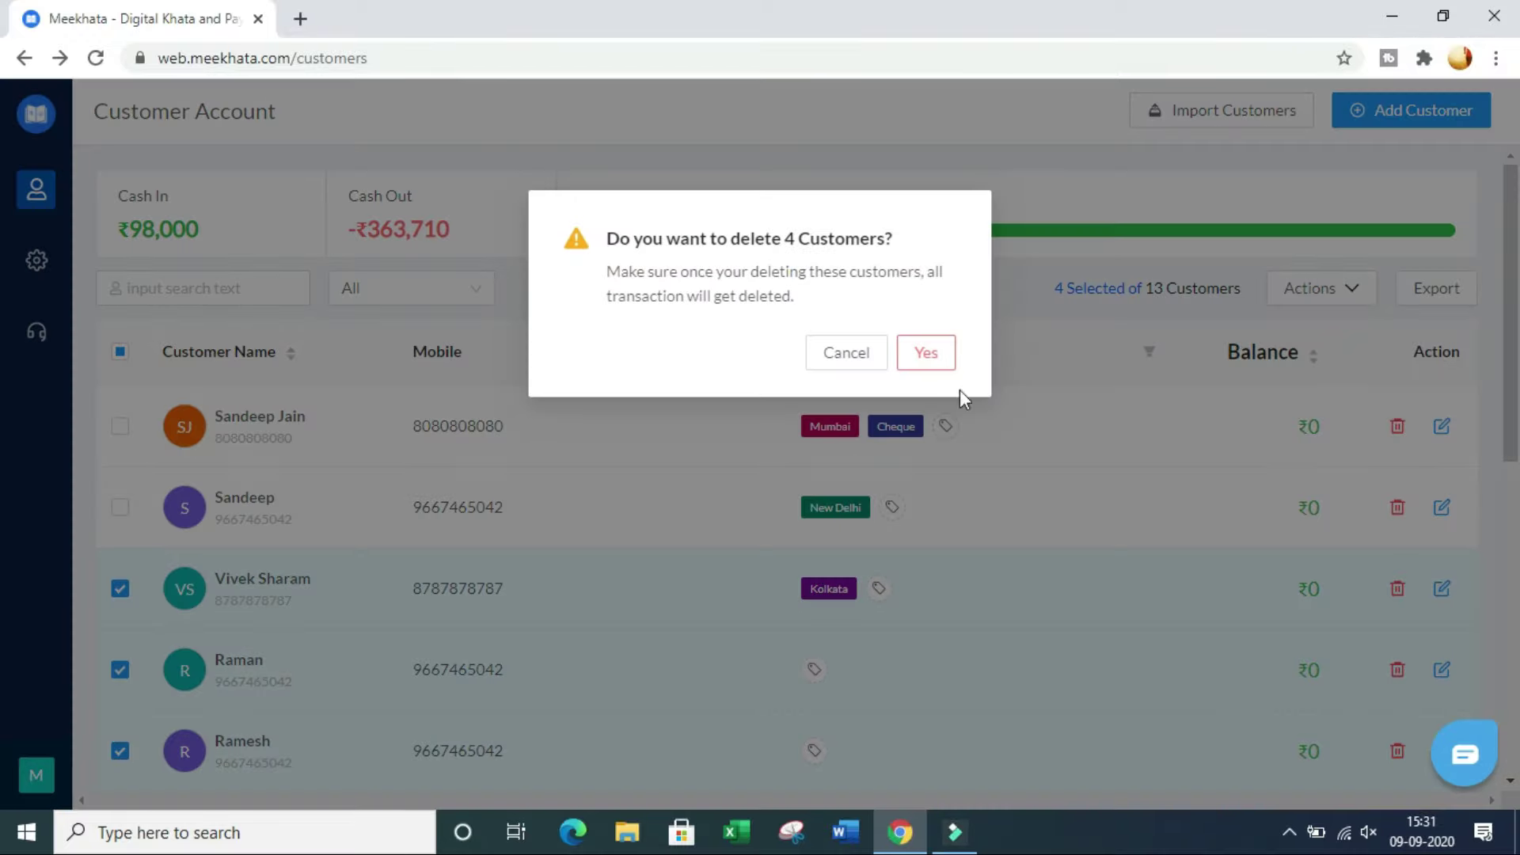
left_click(928, 353)
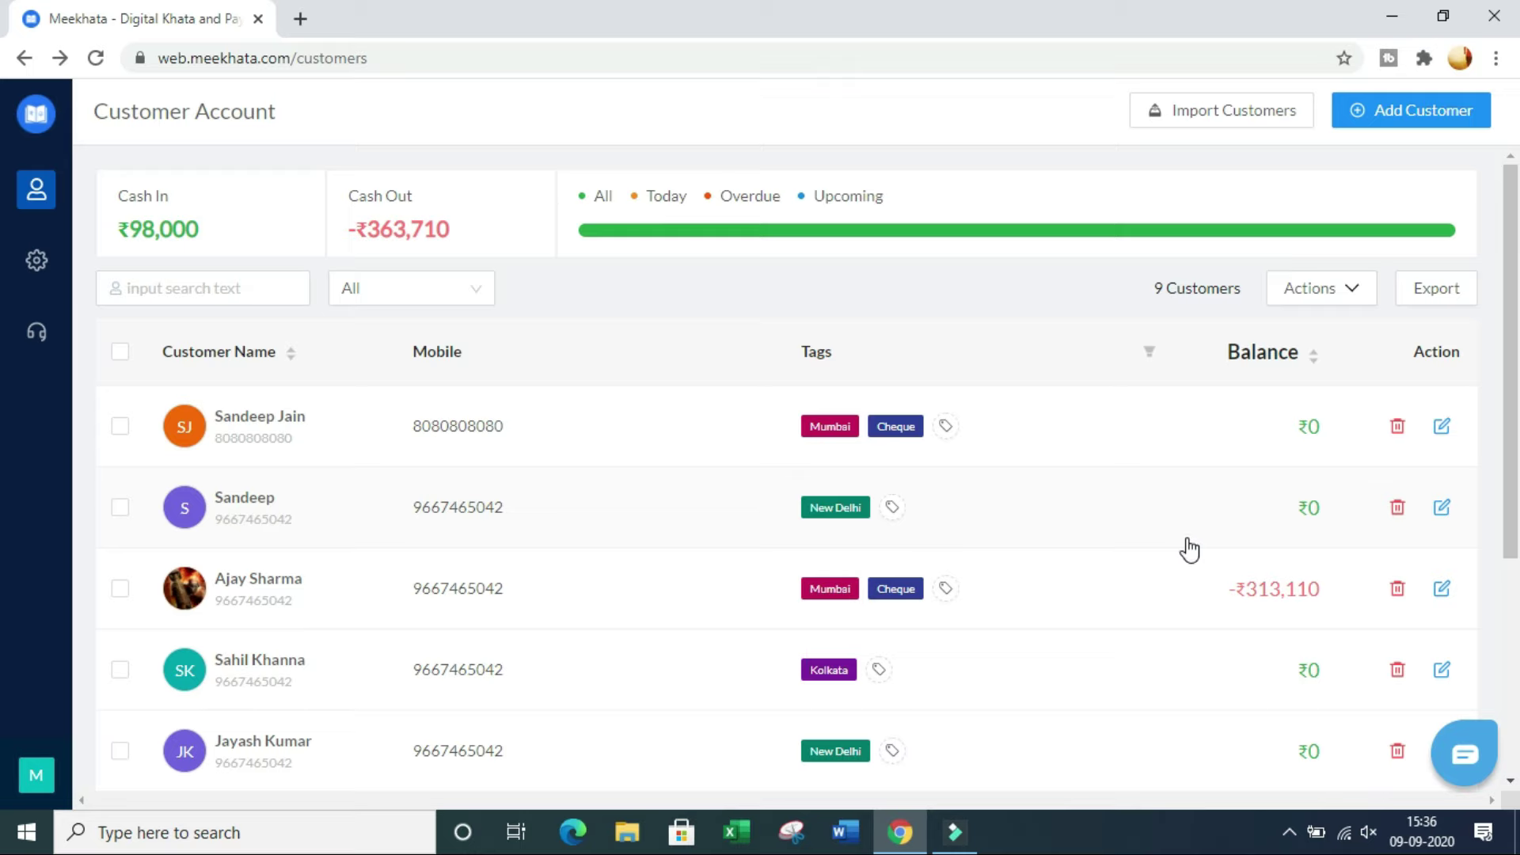
Step: Open the Bulk Transaction entry form and list the customers in its Name field
left_click(1327, 297)
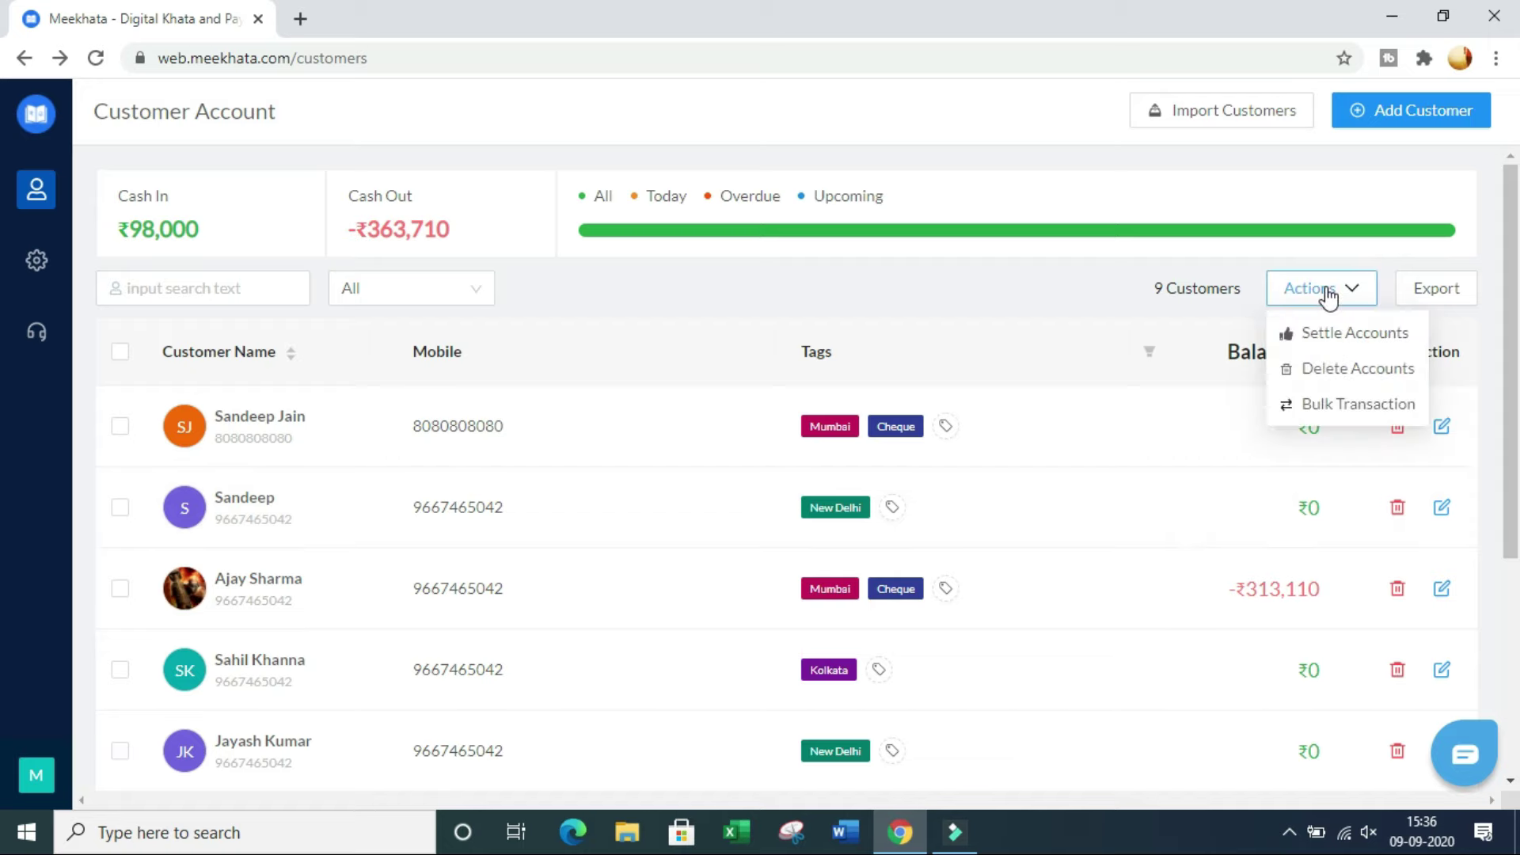
left_click(1346, 405)
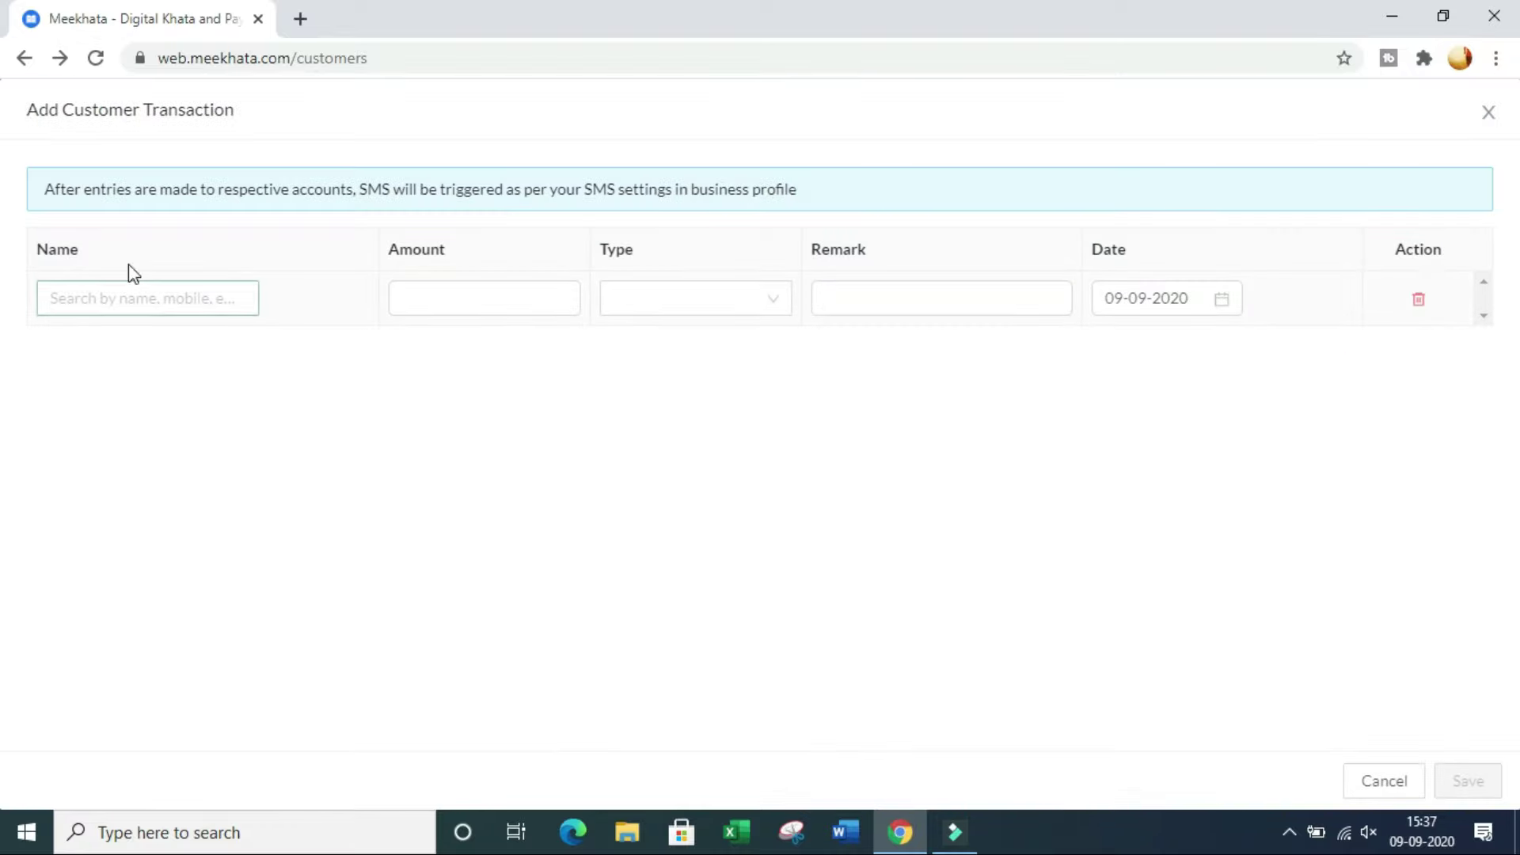
left_click(123, 299)
left_click(123, 293)
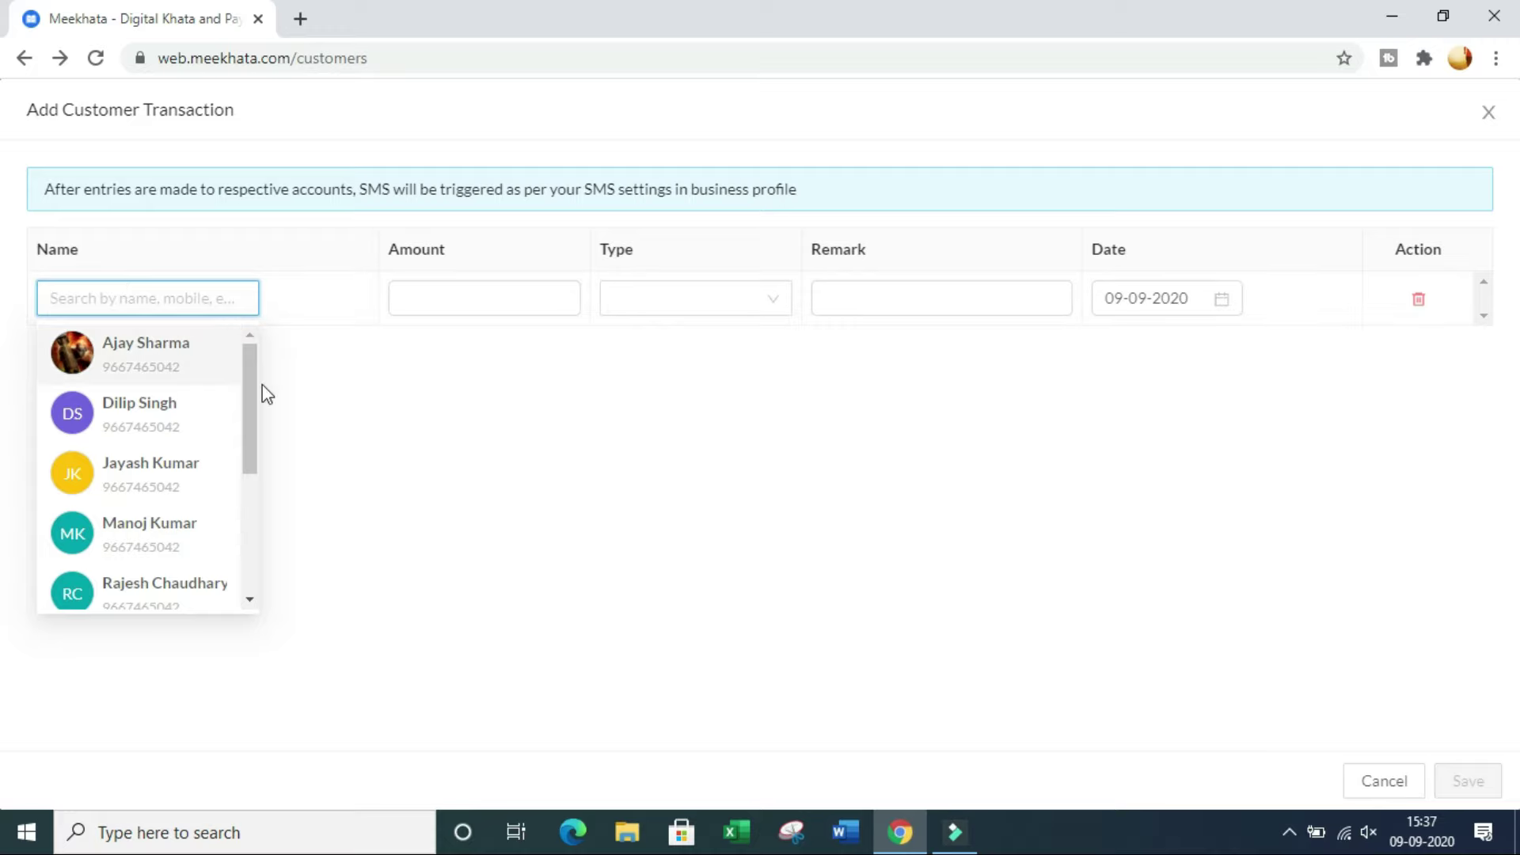
left_click_drag(252, 363, 257, 564)
scroll(248, 548, "up", 5)
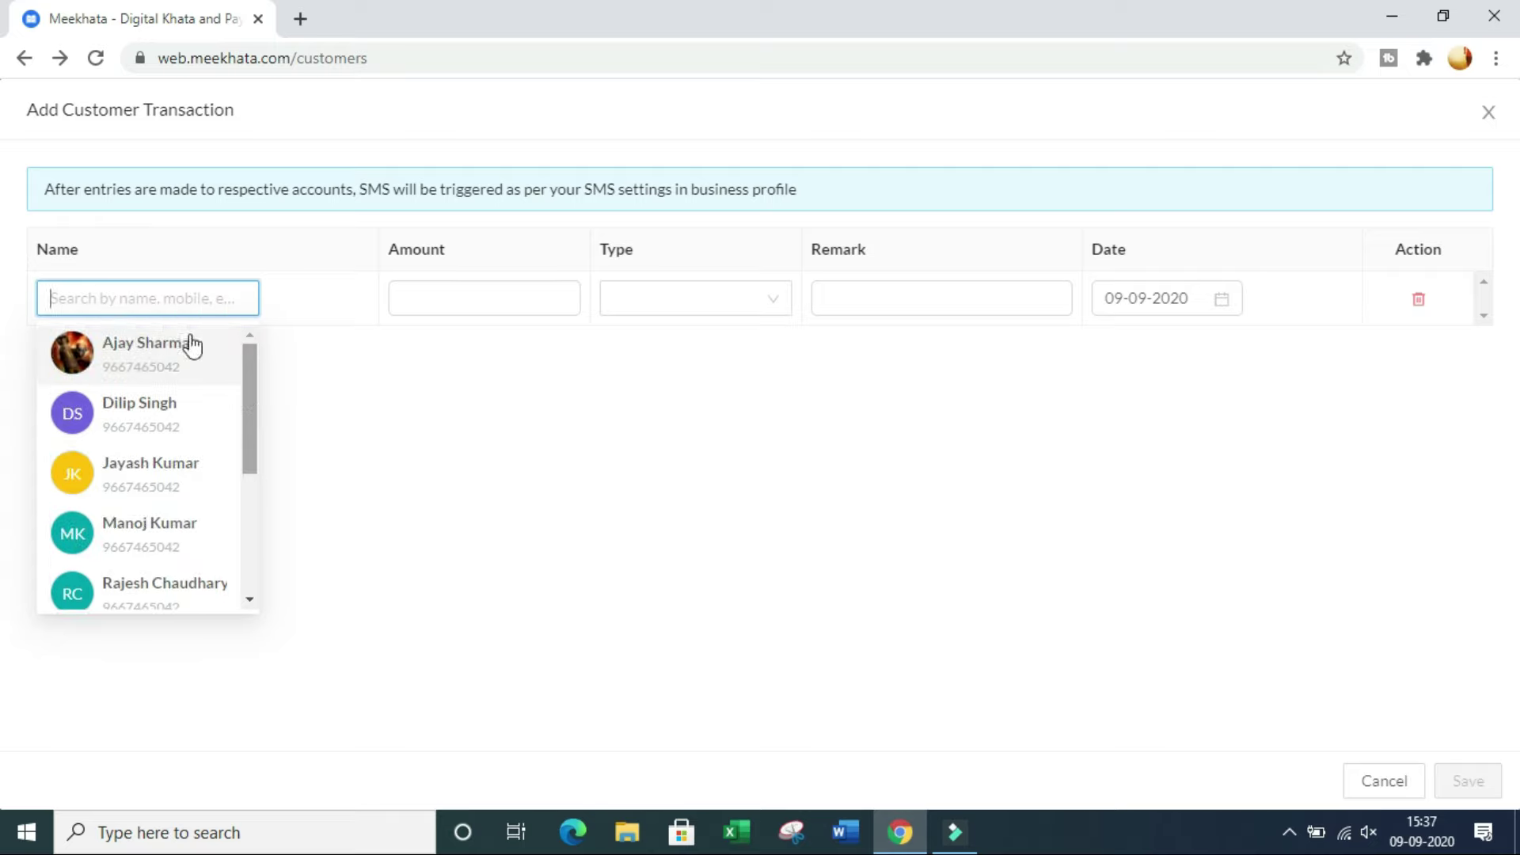